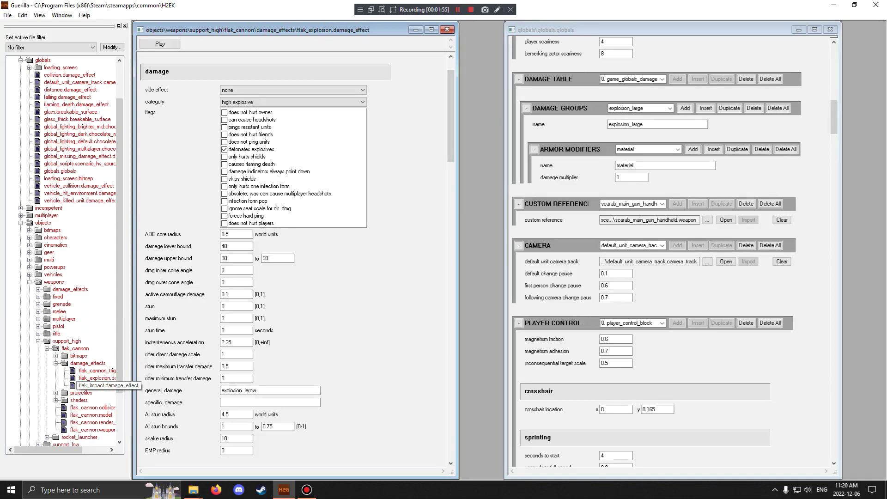
# Open flak_impact.damage_effect, compare its damage settings down to general_damage with flak_explosion, and close it
pyautogui.doubleClick(95, 386)
pyautogui.moveTo(277, 54); pyautogui.dragTo(465, 56)
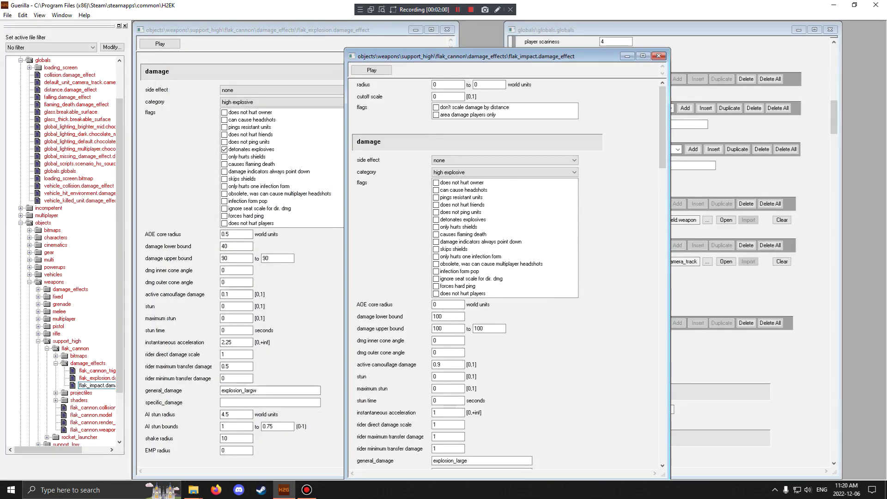
pyautogui.click(287, 30)
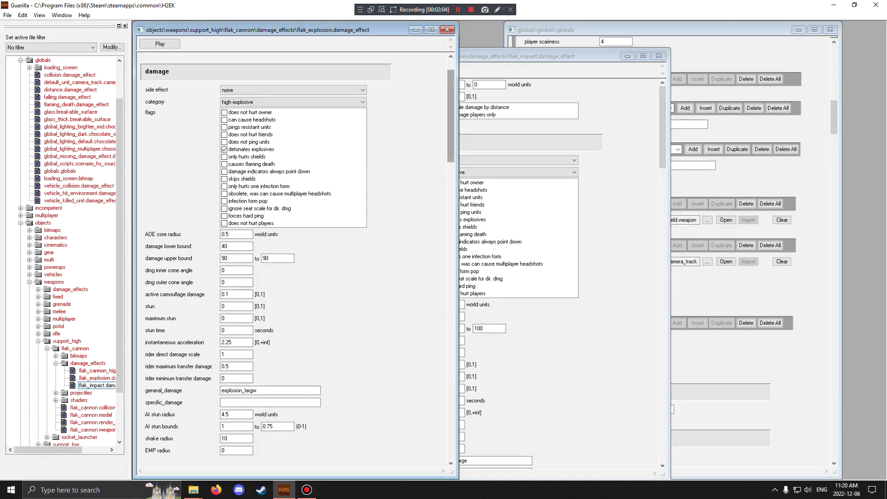
pyautogui.click(499, 57)
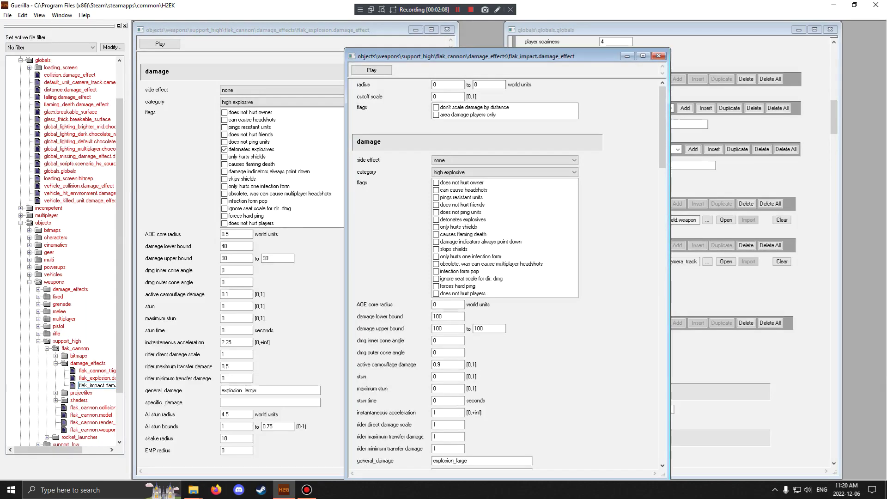
pyautogui.scroll(-3, 508, 273)
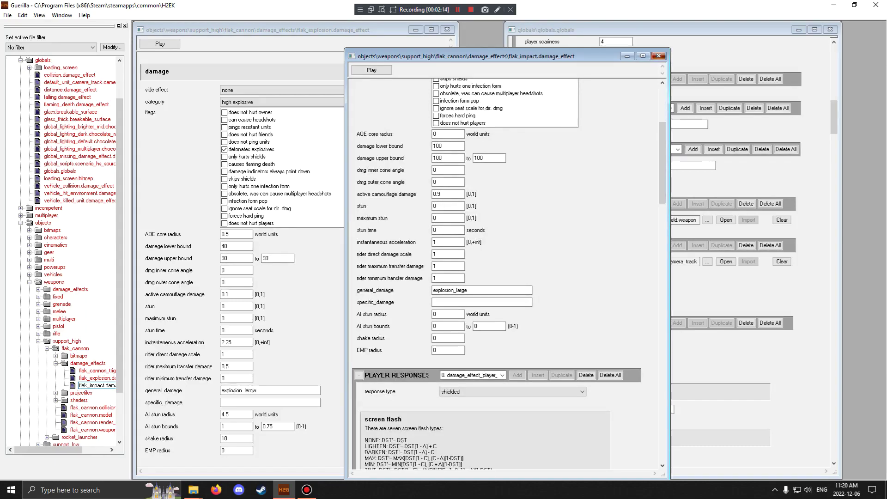
pyautogui.click(658, 56)
# Select the explosion_large damage group in the globals damage table and look through its list of armor modifiers
pyautogui.click(670, 108)
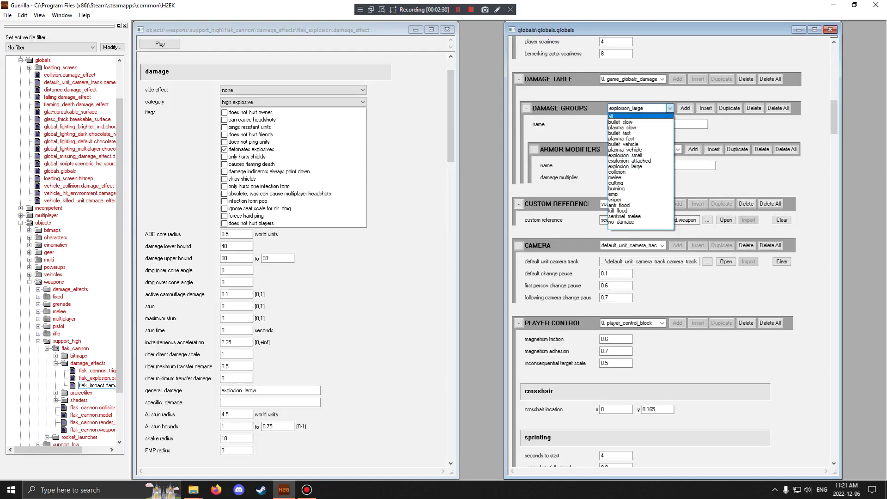
pyautogui.click(638, 166)
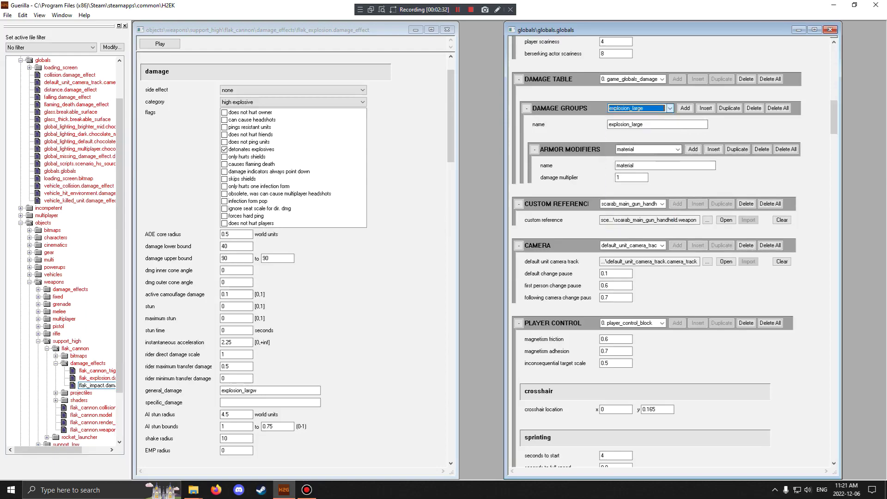
pyautogui.click(677, 149)
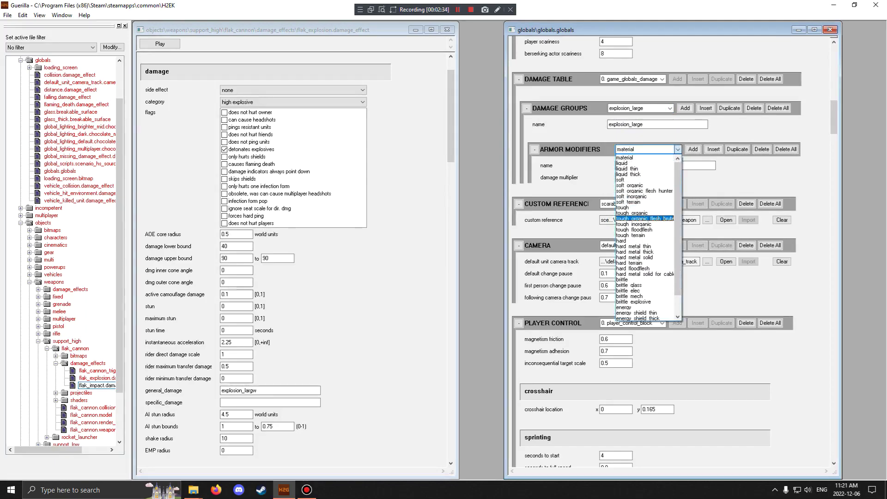
pyautogui.moveTo(678, 217); pyautogui.dragTo(678, 235)
pyautogui.moveTo(678, 197); pyautogui.dragTo(678, 178)
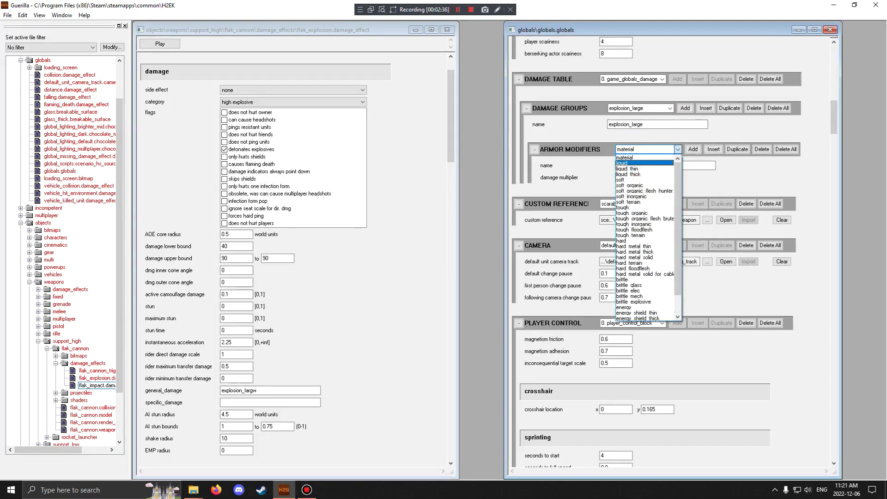
pyautogui.press('Down')
pyautogui.press('Down')
pyautogui.press('Down')
pyautogui.press('Down')
pyautogui.press('Down')
pyautogui.press('Down')
pyautogui.press('Down')
pyautogui.press('Down')
pyautogui.press('Down')
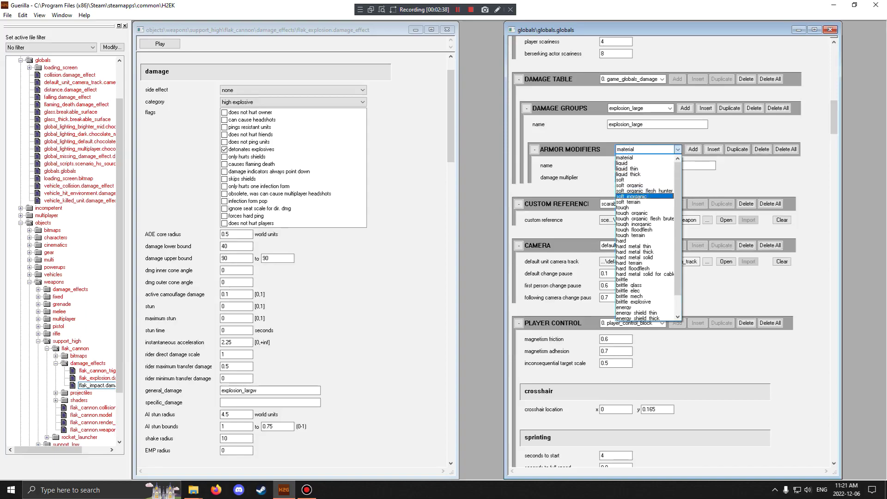
# Browse the explosion_large armor modifiers again and display the material entry
pyautogui.click(678, 149)
pyautogui.click(632, 177)
pyautogui.click(648, 166)
pyautogui.click(678, 149)
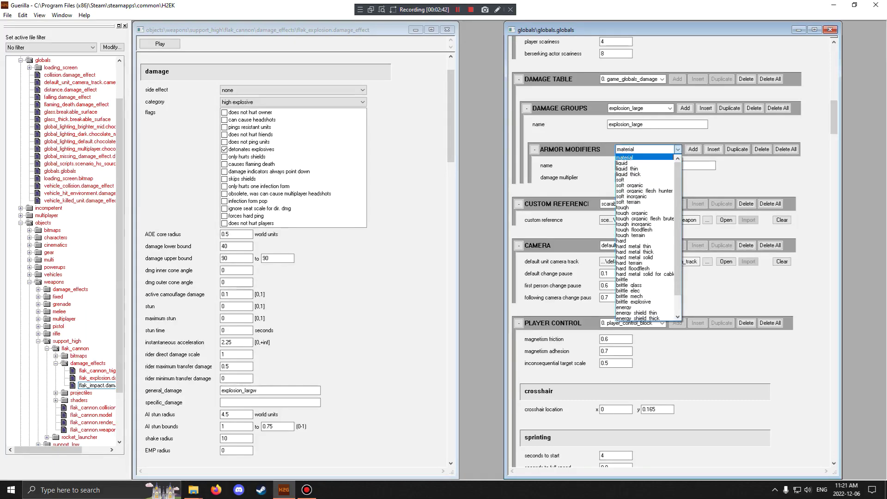
pyautogui.click(665, 149)
pyautogui.click(666, 149)
pyautogui.scroll(-2, 644, 229)
pyautogui.scroll(2, 645, 224)
pyautogui.click(647, 158)
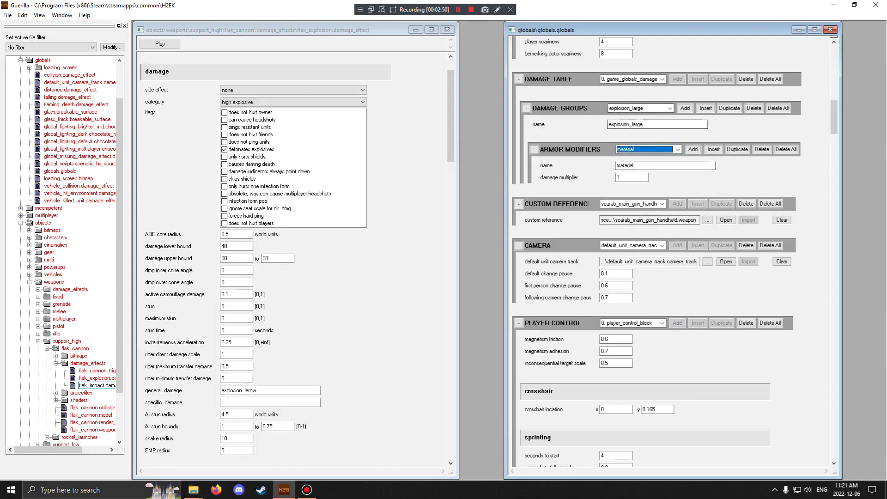
# Examine the general_damage and specific_damage fields among the damage settings of flak_explosion.damage_effect
pyautogui.moveTo(451, 116); pyautogui.dragTo(451, 105)
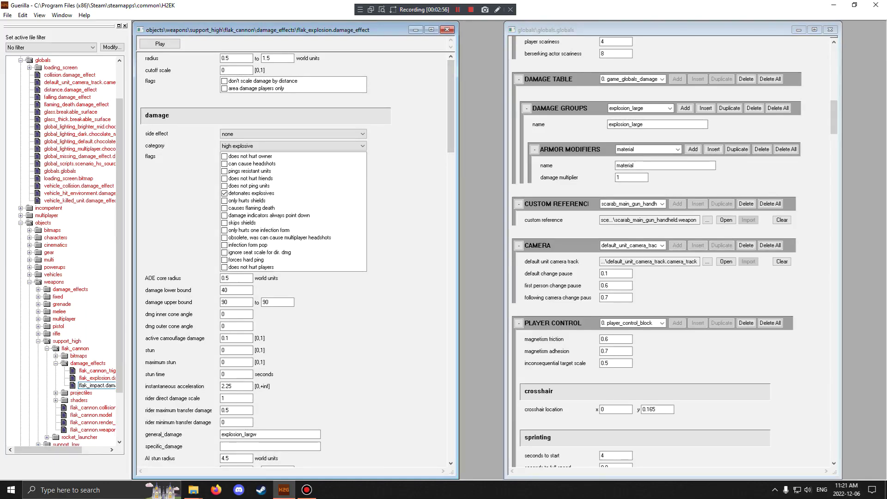
pyautogui.click(257, 435)
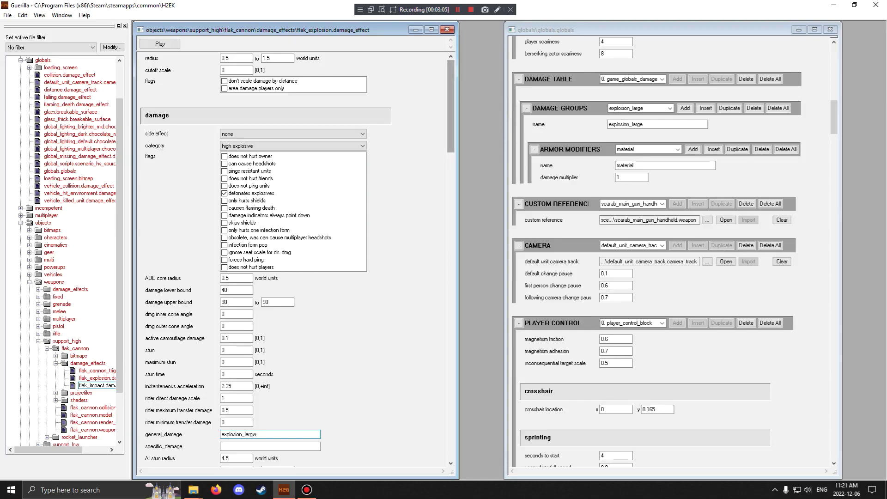
pyautogui.scroll(-3, 296, 259)
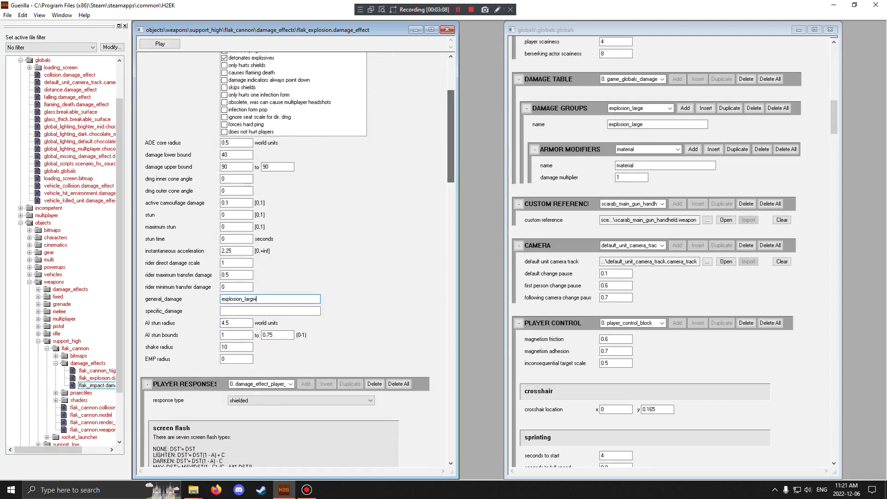
pyautogui.press('Return')
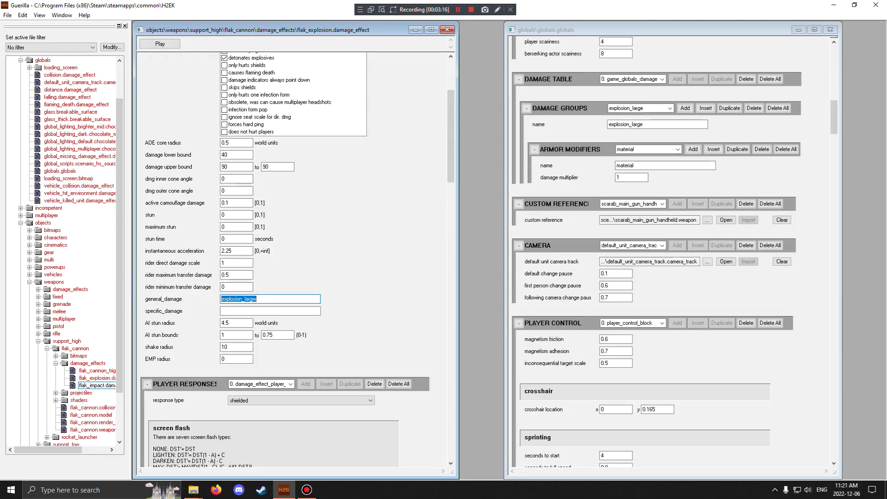
pyautogui.click(257, 299)
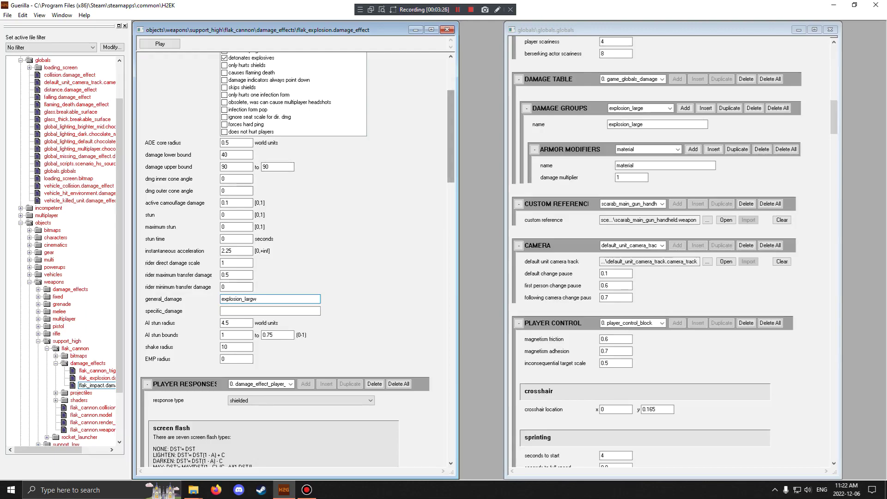
pyautogui.moveTo(451, 136); pyautogui.dragTo(451, 107)
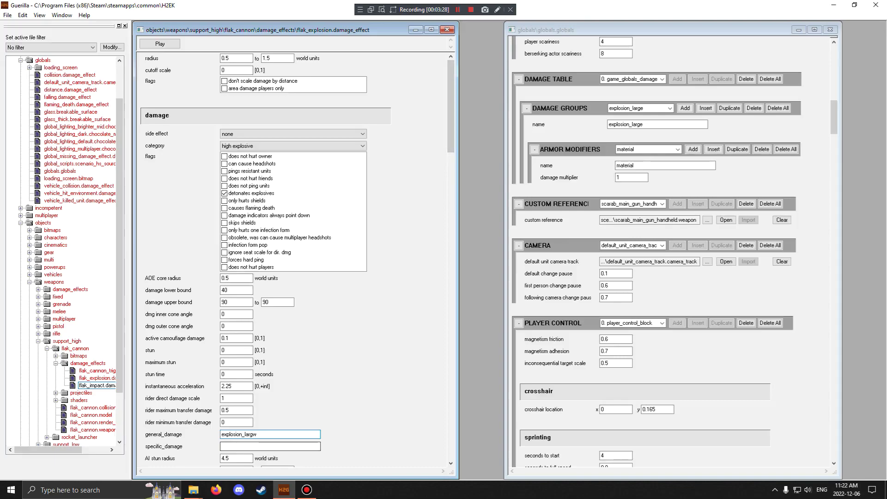
pyautogui.scroll(-2, 296, 258)
pyautogui.scroll(1, 295, 259)
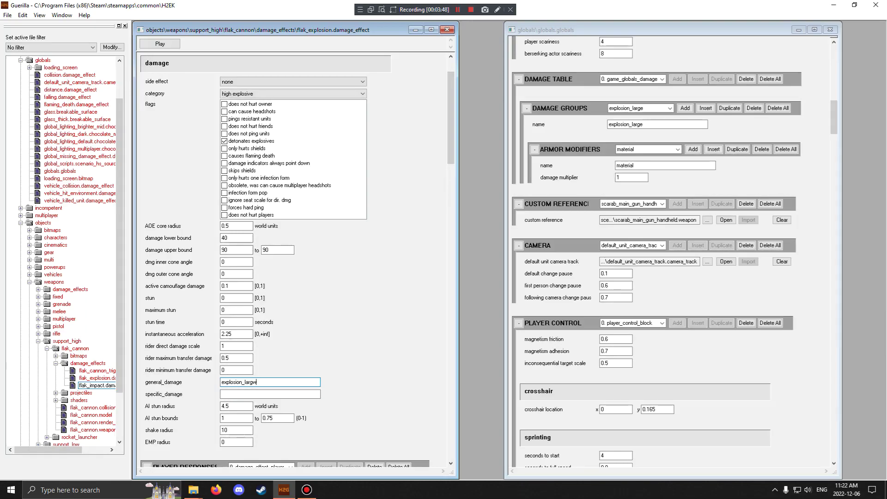
pyautogui.moveTo(260, 383); pyautogui.dragTo(121, 383)
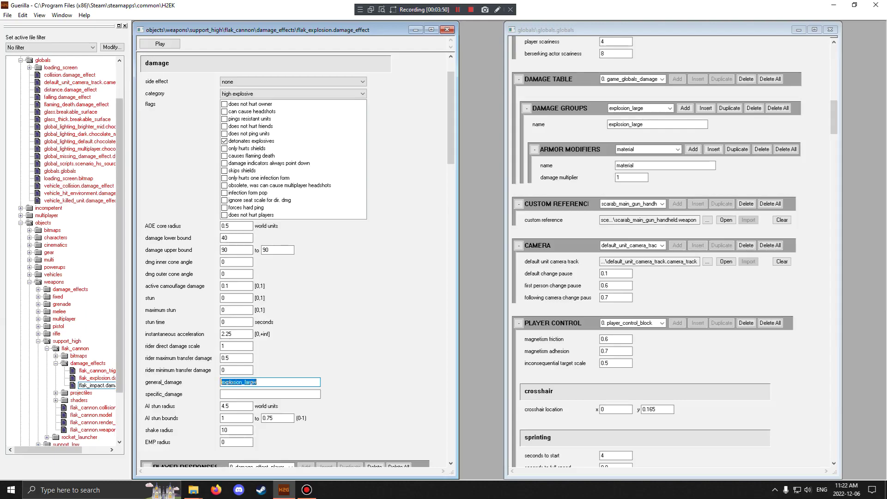
pyautogui.click(272, 383)
pyautogui.click(263, 394)
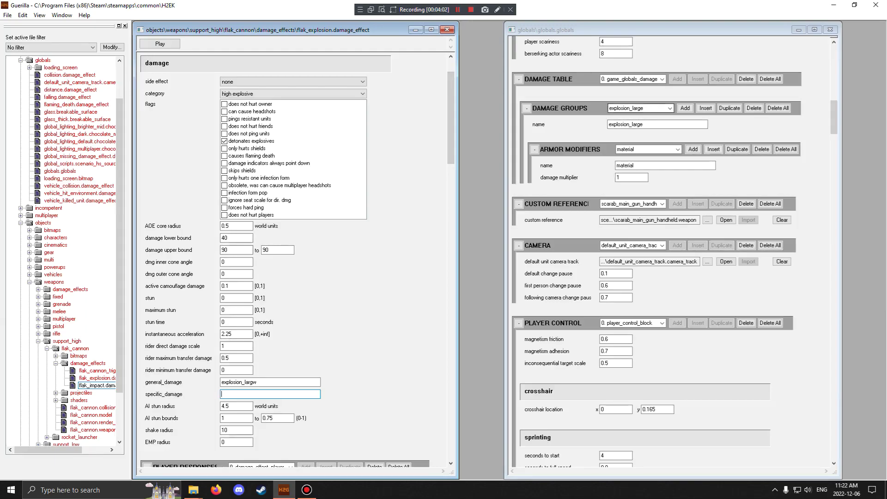
# Display the liquid_thick armor modifier of the explosion_large damage group to check its damage multiplier
pyautogui.click(678, 149)
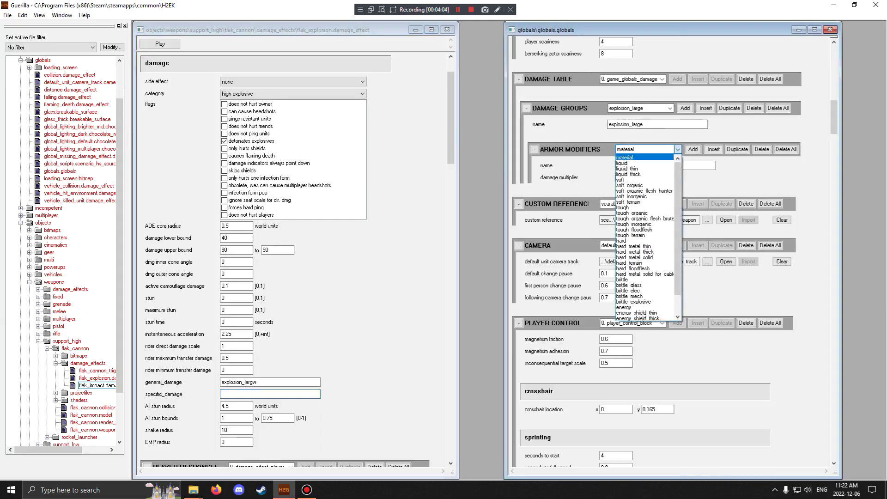
pyautogui.click(678, 149)
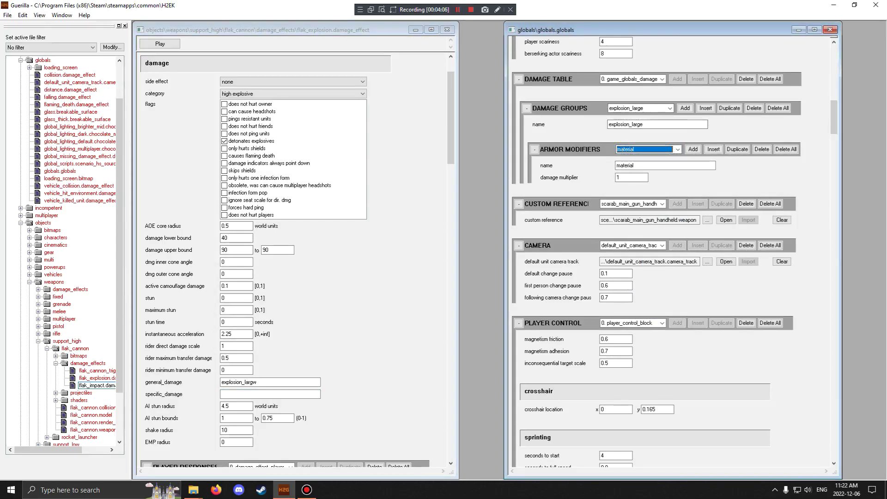
pyautogui.click(670, 108)
pyautogui.click(670, 108)
pyautogui.click(678, 149)
pyautogui.click(678, 149)
pyautogui.scroll(-4, 678, 150)
pyautogui.press('Down')
pyautogui.press('Down')
pyautogui.press('Down')
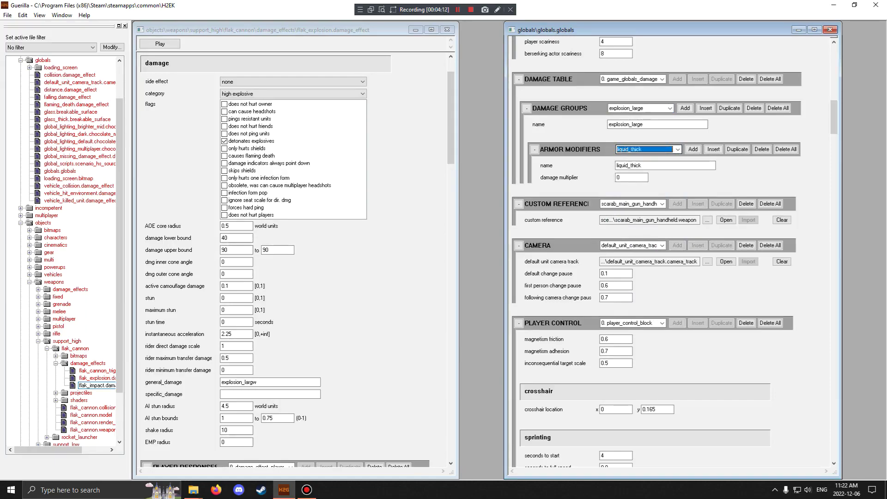
# Display the soft armor modifier of the explosion_large group to check its damage multiplier
pyautogui.press('Up')
pyautogui.click(678, 149)
pyautogui.click(647, 163)
pyautogui.press('Down')
pyautogui.click(678, 149)
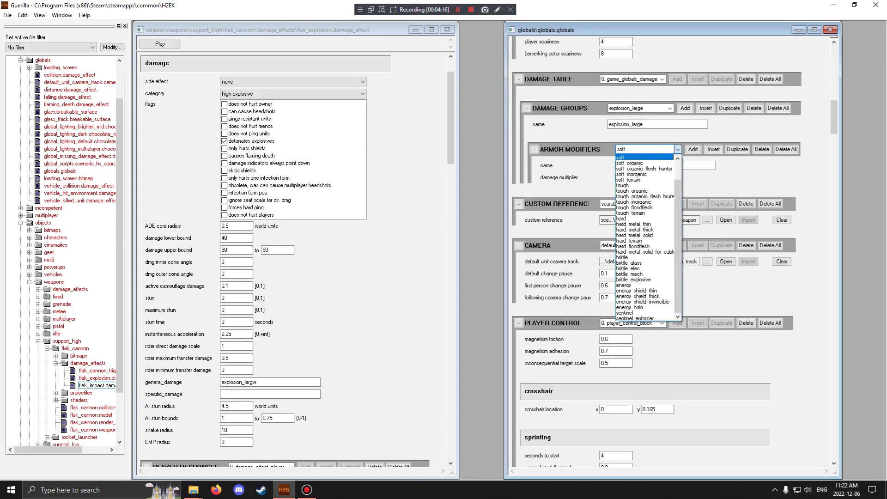
pyautogui.press('Down')
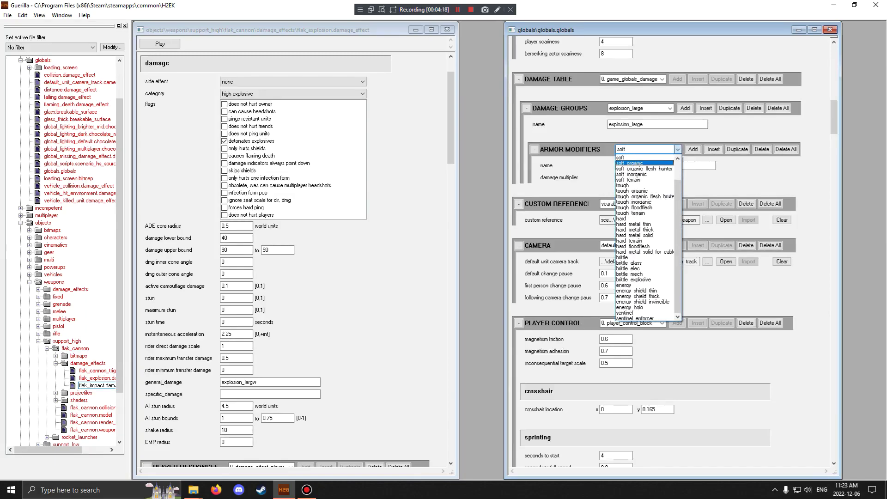
pyautogui.press('Down')
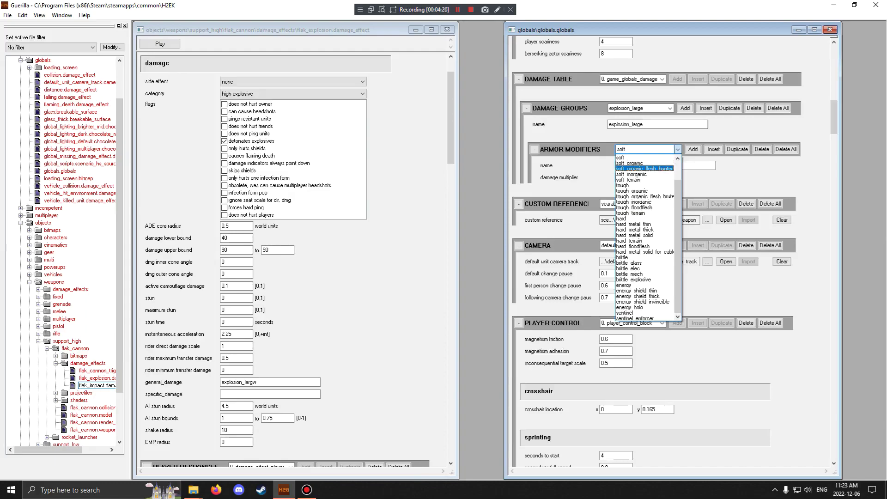
pyautogui.click(644, 157)
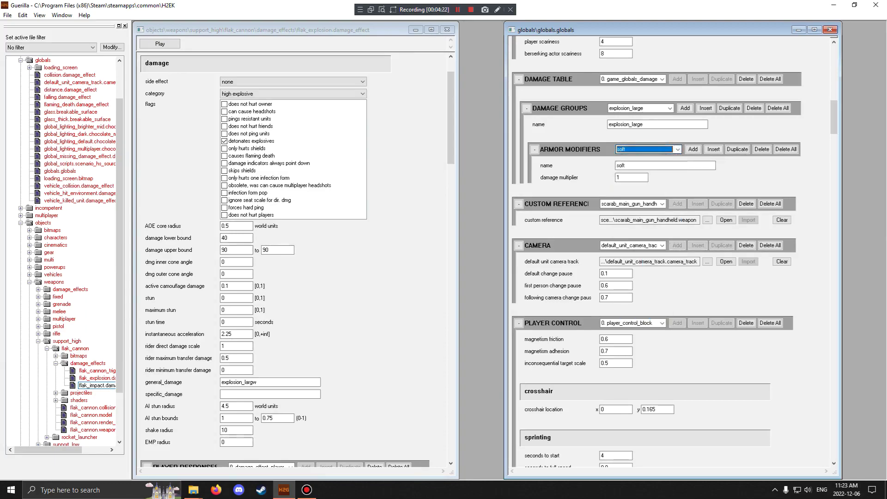
# Go through the following armor modifiers to tough_organic_flesh_brute_tartarus and check its damage multiplier
pyautogui.click(648, 149)
pyautogui.press('Return')
pyautogui.press('Down')
pyautogui.press('Down')
pyautogui.press('Down')
pyautogui.press('Down')
pyautogui.press('Down')
pyautogui.press('Down')
pyautogui.press('Down')
pyautogui.press('Down')
pyautogui.press('Down')
pyautogui.press('Down')
pyautogui.press('Down')
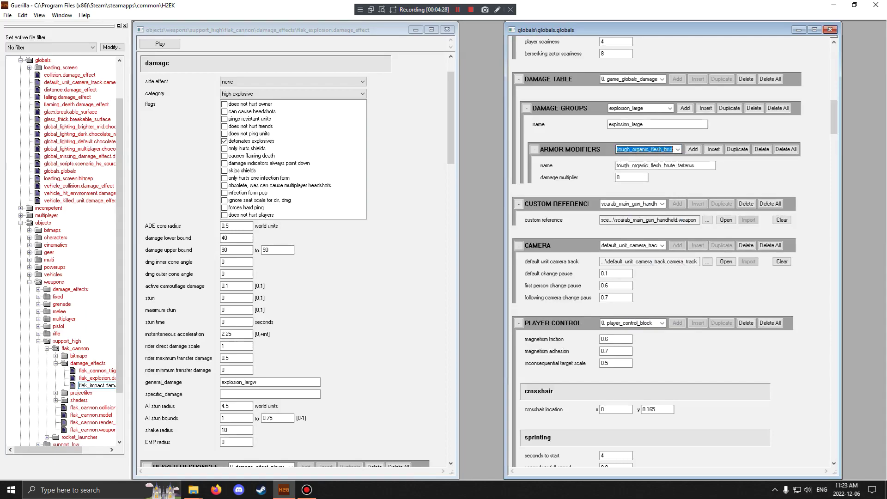
pyautogui.click(678, 149)
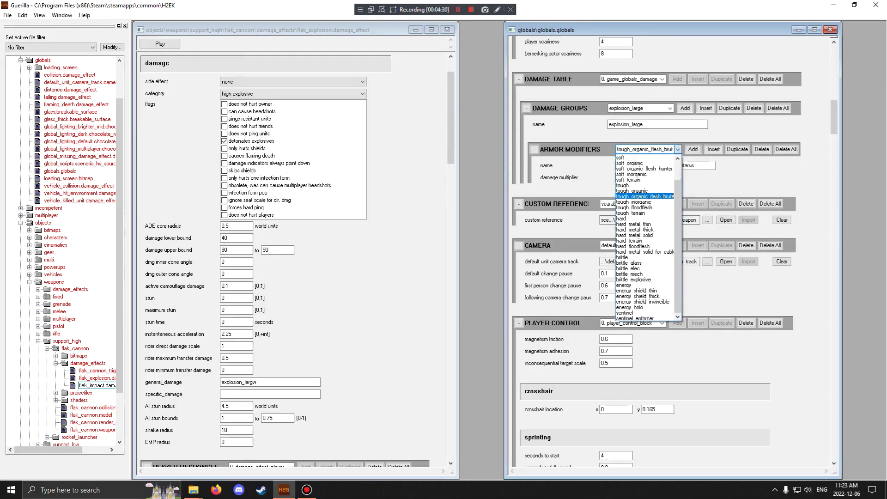
pyautogui.click(678, 149)
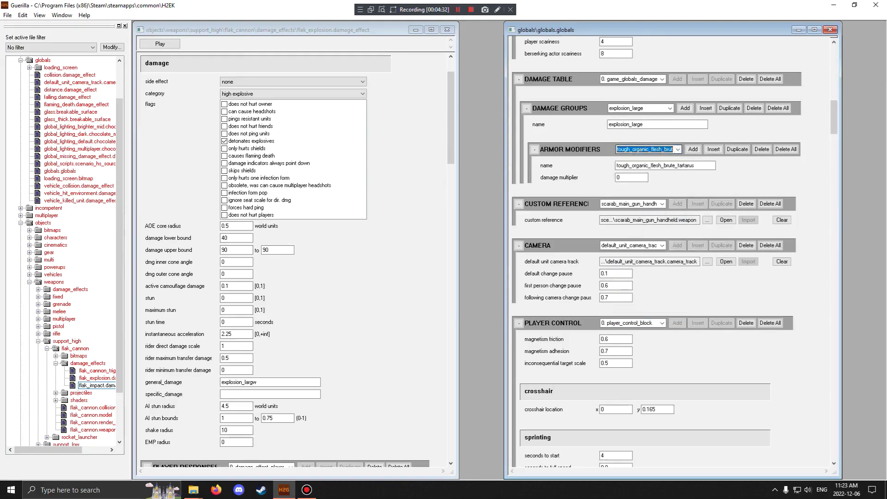
# Continue through the armor modifiers to hard_terrain and check its damage multiplier
pyautogui.hotkey('alt', 'Down')
pyautogui.press('Down')
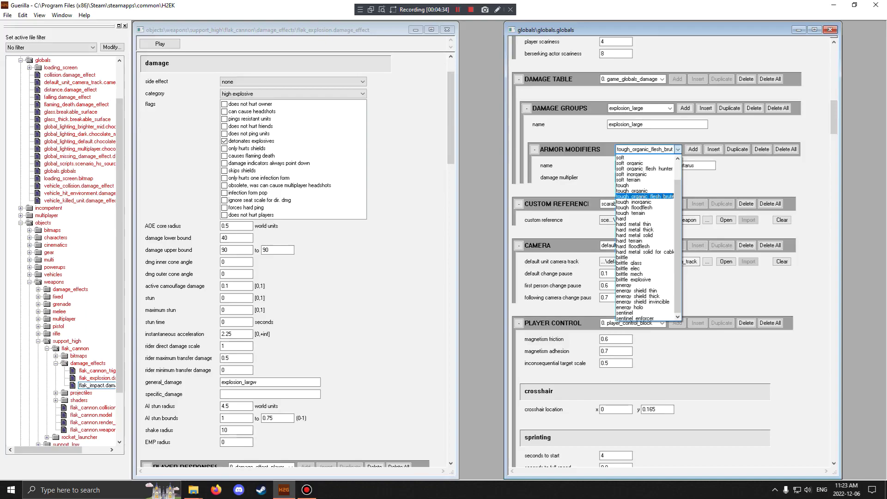
pyautogui.press('Return')
pyautogui.press('Down')
pyautogui.press('Down')
pyautogui.press('Down')
pyautogui.press('Down')
pyautogui.press('Down')
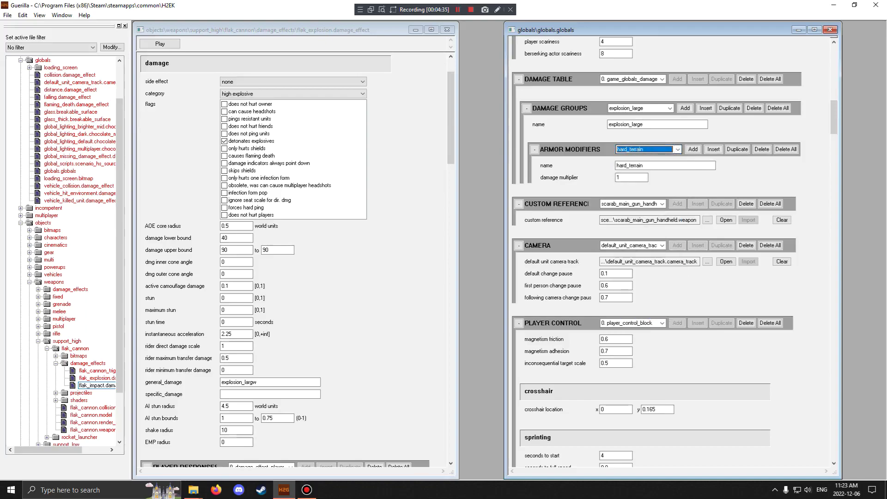
# Display the hard_floodflesh armor modifier and check its damage multiplier
pyautogui.hotkey('alt', 'Down')
pyautogui.press('Return')
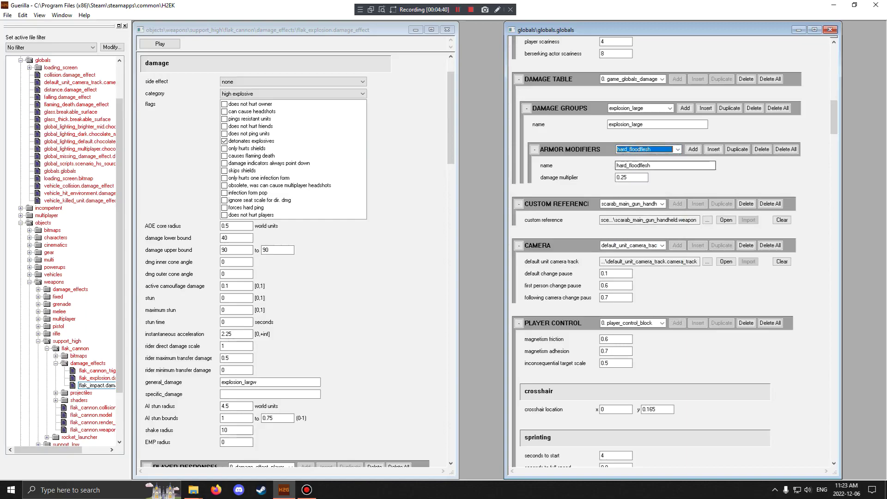
pyautogui.hotkey('alt', 'Down')
pyautogui.press('Return')
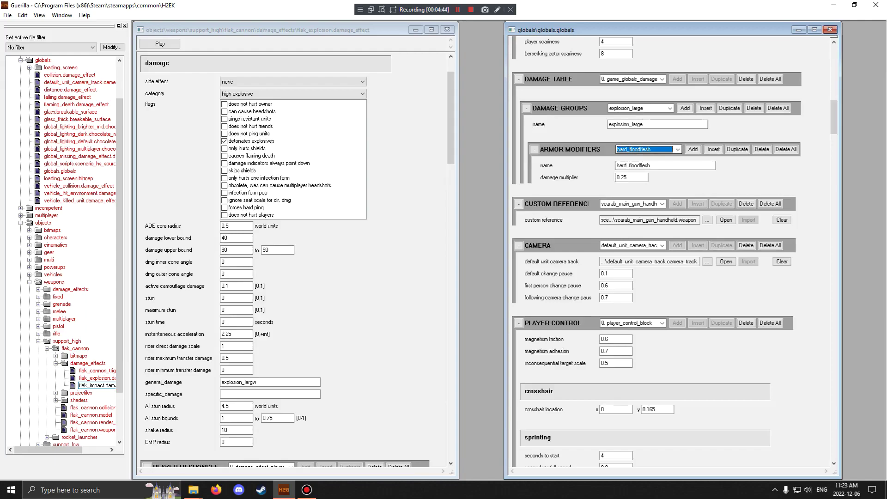
pyautogui.hotkey('alt', 'Down')
pyautogui.press('Return')
pyautogui.hotkey('alt', 'Down')
pyautogui.press('Return')
# Look over the available damage groups and the armor modifiers listed under explosion_large
pyautogui.click(664, 108)
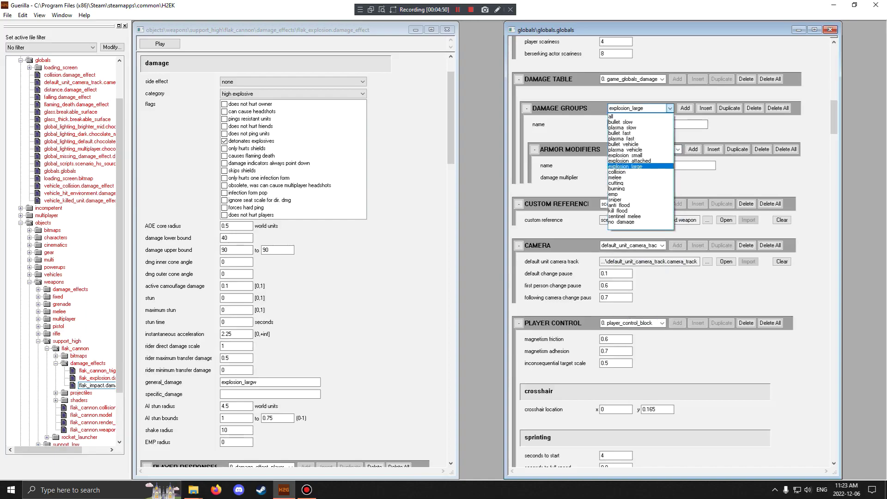
pyautogui.click(663, 108)
pyautogui.press('Tab')
pyautogui.press('Tab')
pyautogui.hotkey('alt', 'Down')
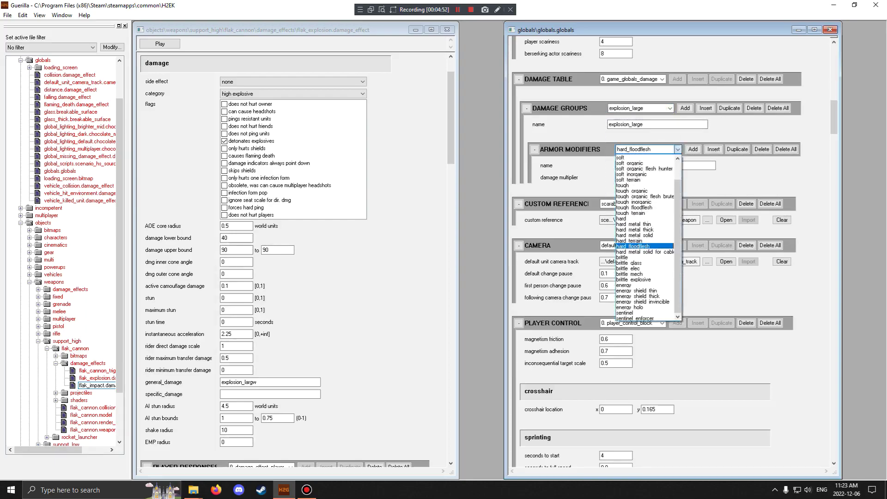
pyautogui.press('Return')
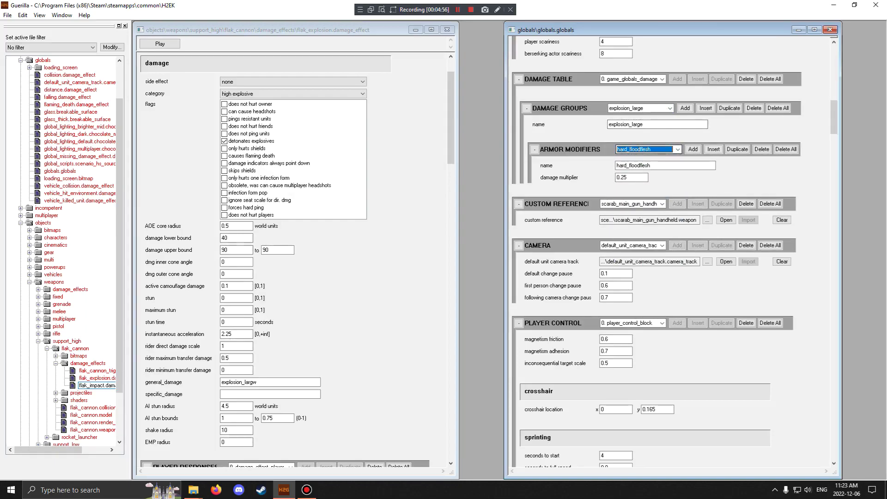
# Go through the armor modifiers after hard_floodflesh to brittle_glass and check its damage multiplier
pyautogui.click(678, 149)
pyautogui.click(678, 149)
pyautogui.press('Down')
pyautogui.press('Down')
pyautogui.click(678, 149)
pyautogui.click(678, 149)
pyautogui.press('Down')
pyautogui.press('Down')
pyautogui.press('Down')
pyautogui.press('Down')
pyautogui.press('Up')
pyautogui.press('Up')
pyautogui.press('Up')
pyautogui.press('Down')
pyautogui.hotkey('alt', 'Down')
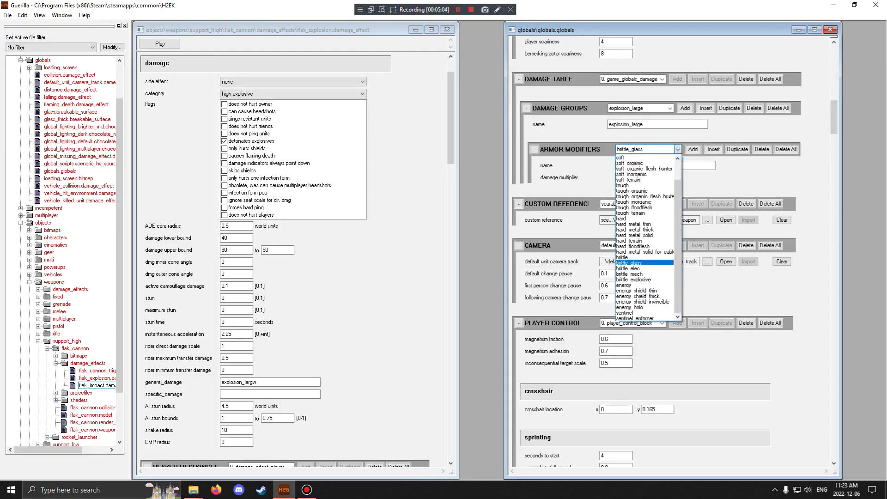
pyautogui.click(678, 150)
pyautogui.click(678, 149)
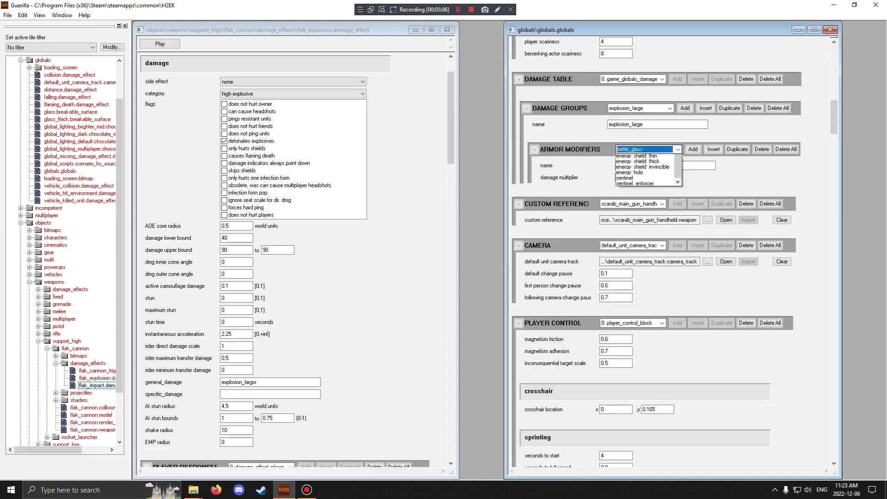
pyautogui.click(678, 150)
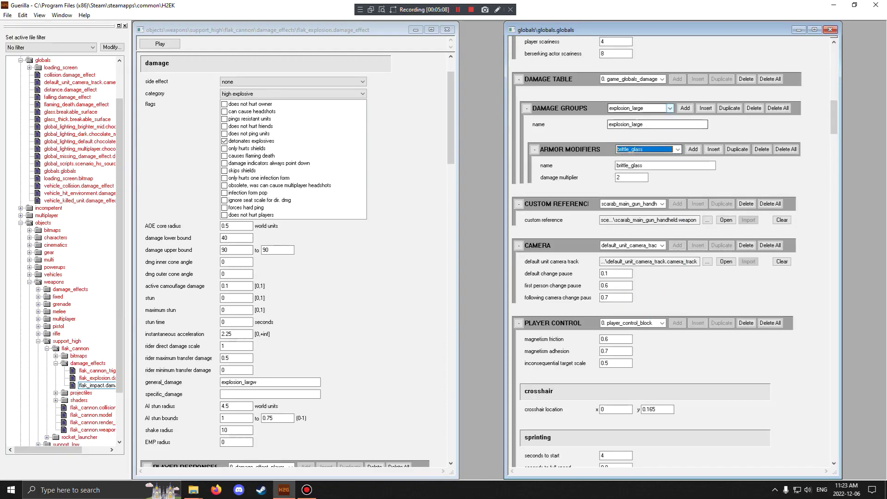
# Display the brittle_elec and brittle_explosive armor modifiers and check their damage multipliers
pyautogui.hotkey('alt', 'Down')
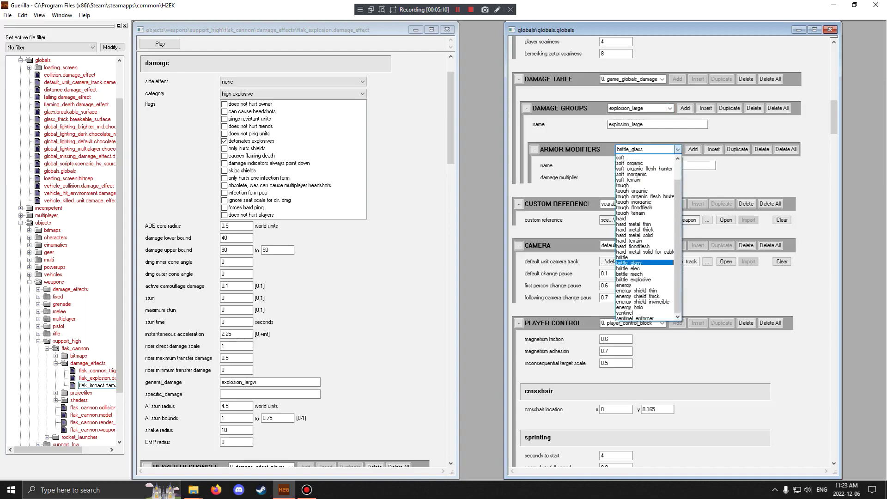
pyautogui.press('Return')
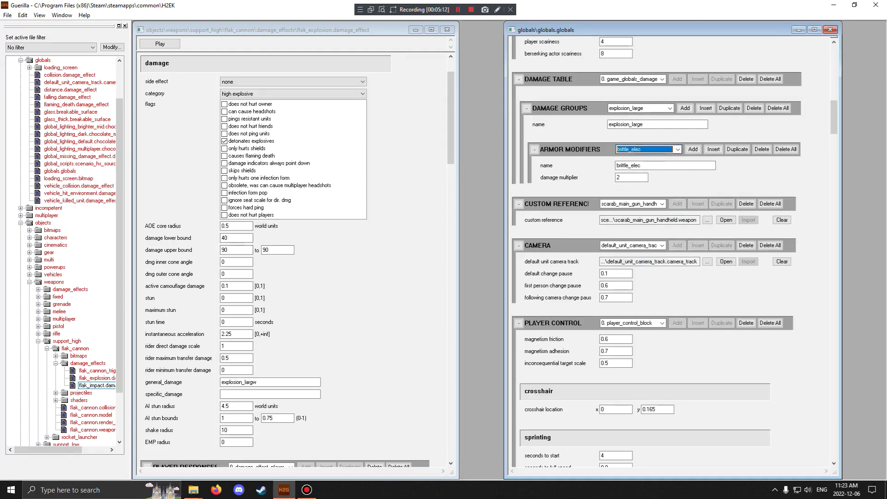
pyautogui.hotkey('alt', 'Down')
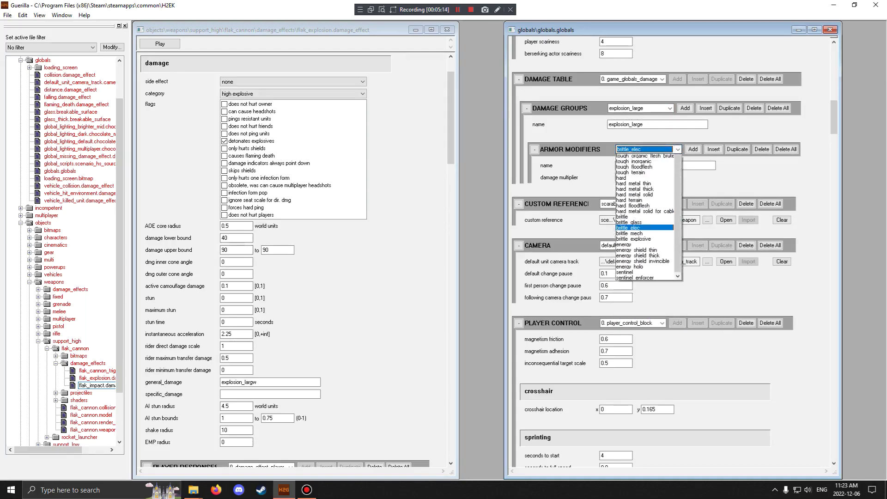
pyautogui.press('Return')
pyautogui.press('Down')
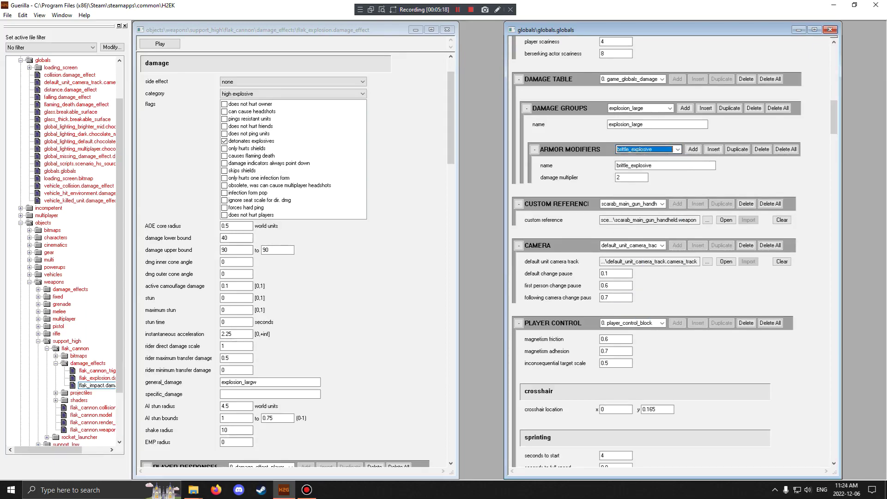
pyautogui.hotkey('alt', 'Down')
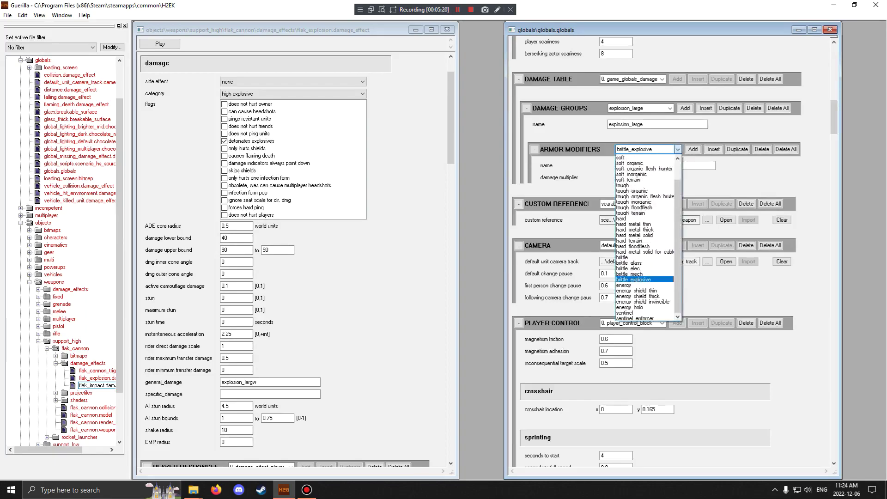
pyautogui.press('Return')
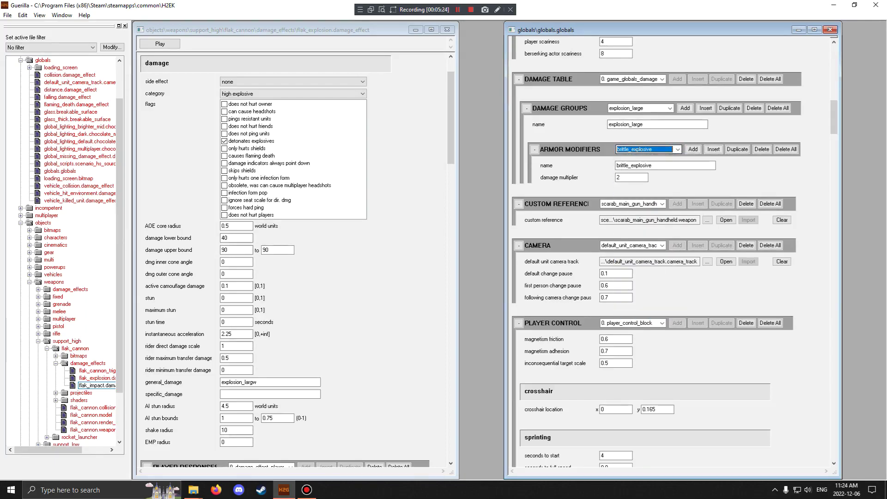
# Display the energy armor modifier of explosion_large and check its damage multiplier
pyautogui.hotkey('alt', 'Down')
pyautogui.press('Down')
pyautogui.press('Return')
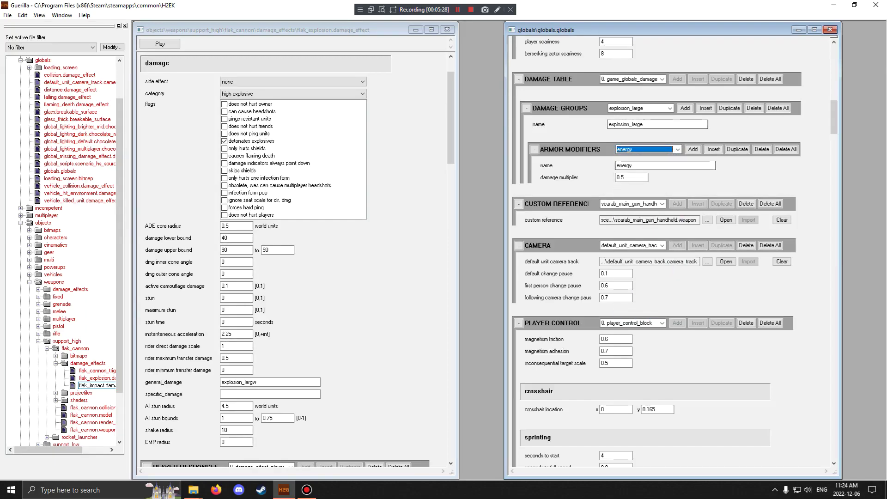
pyautogui.hotkey('alt', 'Down')
pyautogui.press('Down')
pyautogui.press('Return')
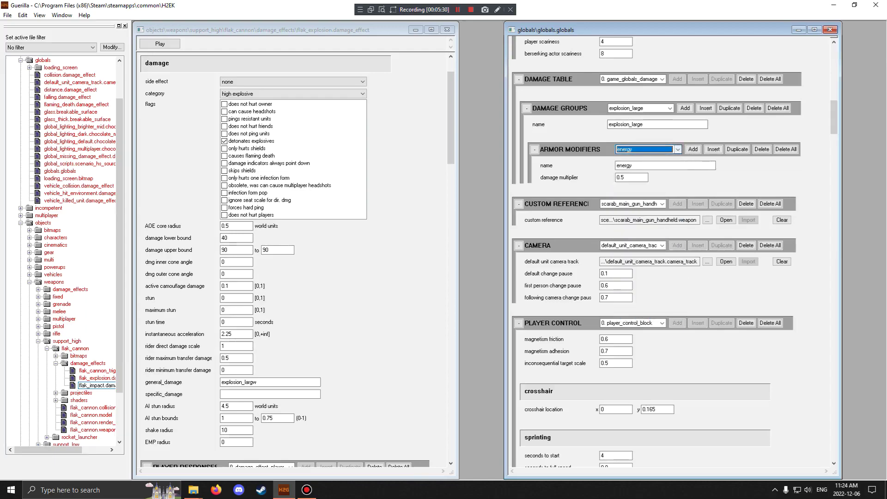
# Step back and forth through the armor modifiers around energy to energy_shield_thin and check its damage multiplier
pyautogui.press('Down')
pyautogui.press('Down')
pyautogui.press('Down')
pyautogui.press('Down')
pyautogui.press('Up')
pyautogui.press('Up')
pyautogui.press('Up')
pyautogui.press('Up')
pyautogui.press('Up')
pyautogui.press('Up')
pyautogui.press('Down')
pyautogui.click(678, 149)
pyautogui.click(678, 149)
pyautogui.click(678, 149)
pyautogui.click(678, 149)
pyautogui.click(678, 149)
# Display the hard_metal_thin armor modifier and check its damage multiplier
pyautogui.scroll(2, 645, 208)
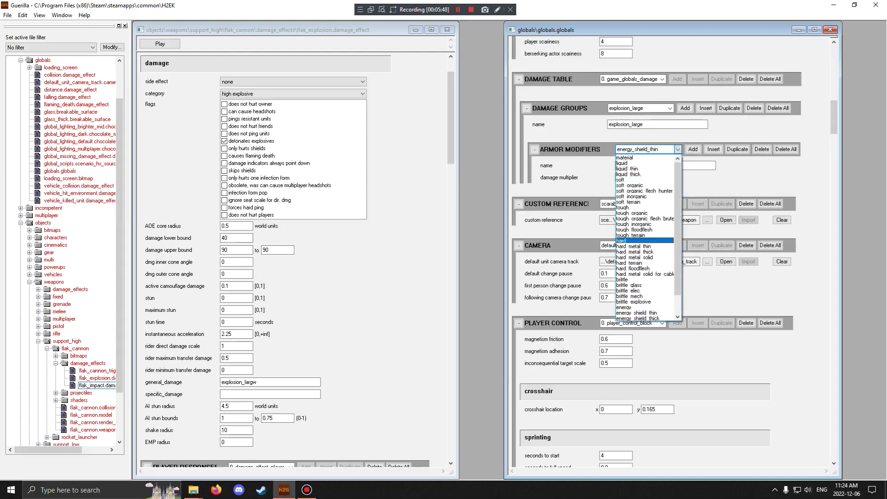
pyautogui.press('Down')
pyautogui.press('Return')
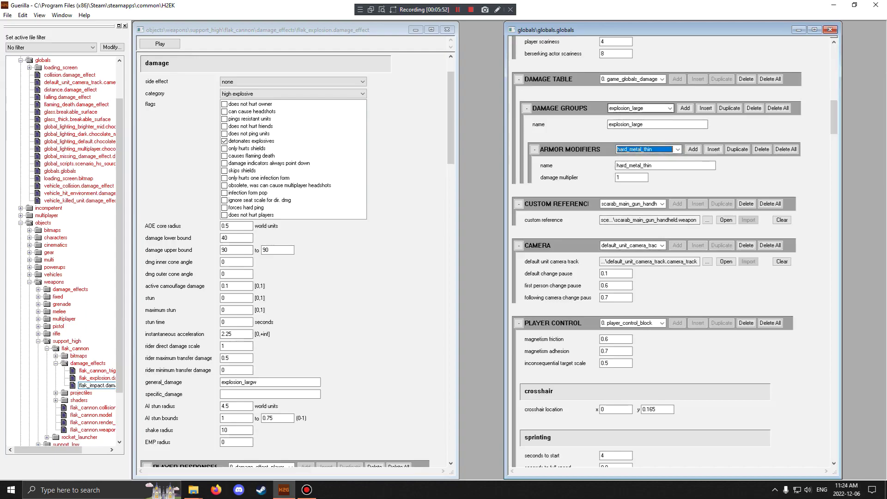
pyautogui.click(679, 149)
pyautogui.click(678, 150)
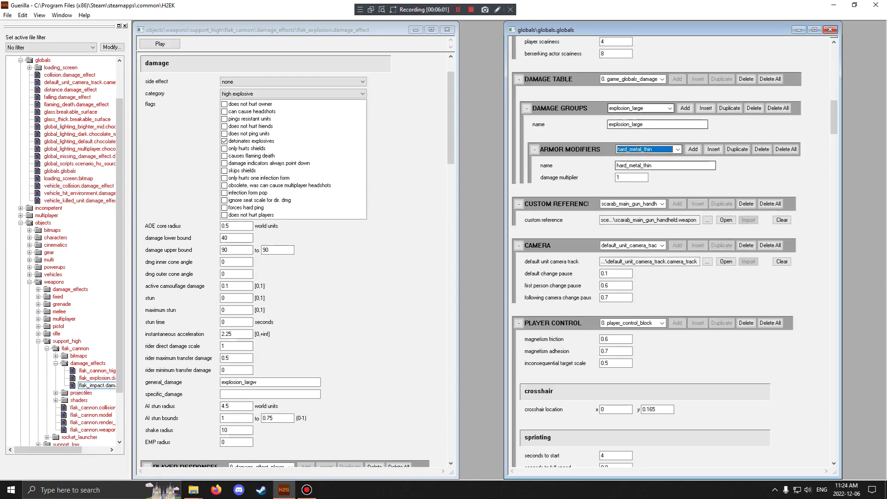
# Review the armor modifier list from soft onward, then keep hard_metal_thin as the displayed entry
pyautogui.hotkey('alt', 'Down')
pyautogui.press('Home')
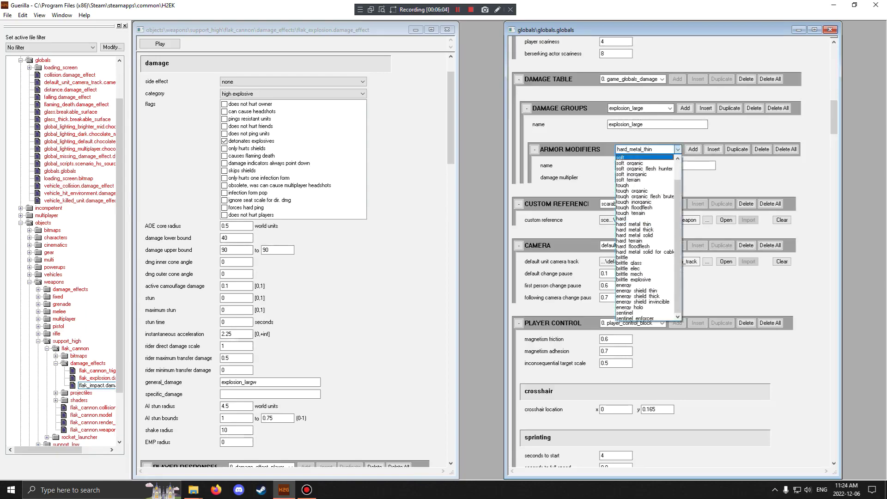
pyautogui.press('Down')
pyautogui.press('Down')
pyautogui.press('Down')
pyautogui.press('Down')
pyautogui.press('Up')
pyautogui.press('Up')
pyautogui.press('Up')
pyautogui.press('Up')
pyautogui.press('Escape')
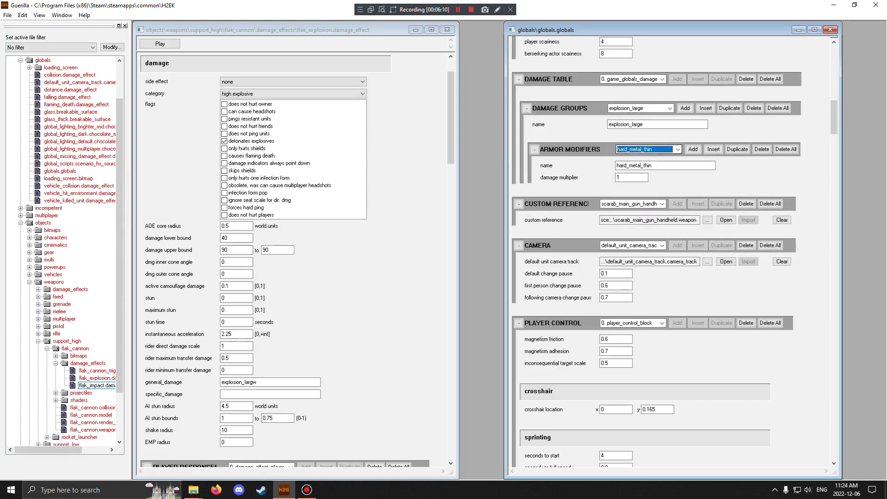
pyautogui.click(678, 149)
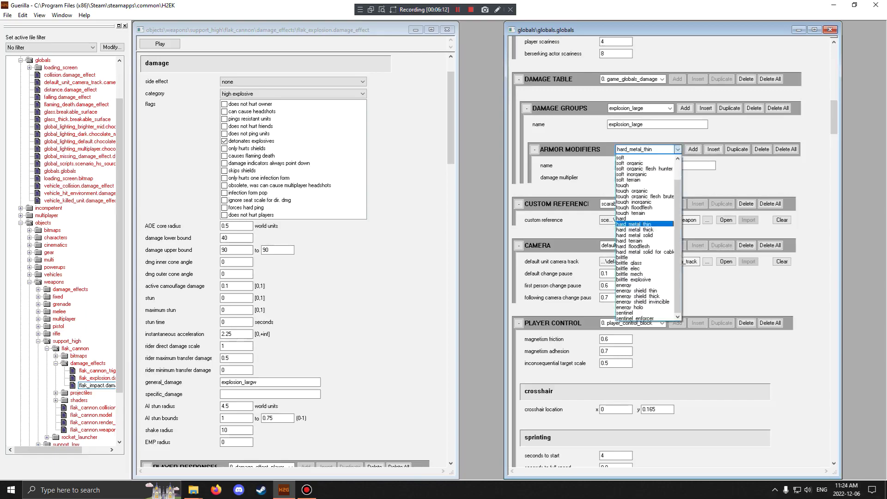
pyautogui.click(644, 224)
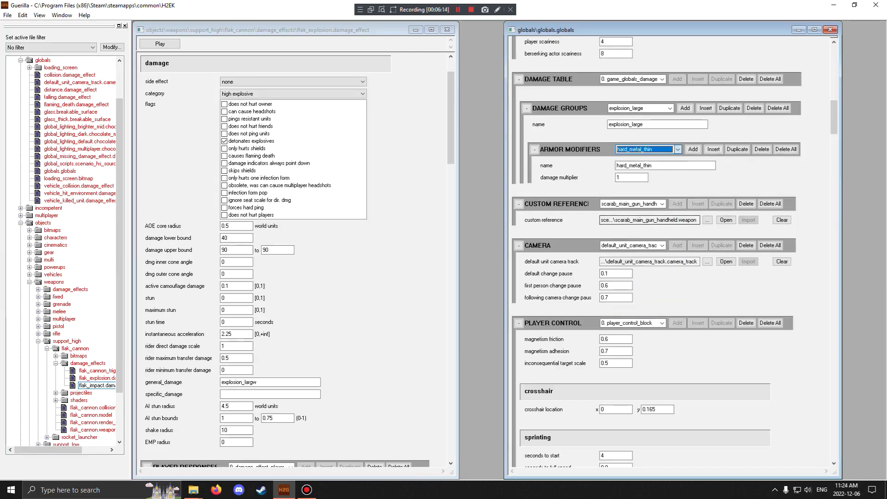
# Go down the armor modifiers to energy_shield_thick and check its damage multiplier
pyautogui.scroll(-3, 648, 150)
pyautogui.press('Down')
pyautogui.press('Down')
pyautogui.press('Down')
pyautogui.press('Down')
pyautogui.press('Down')
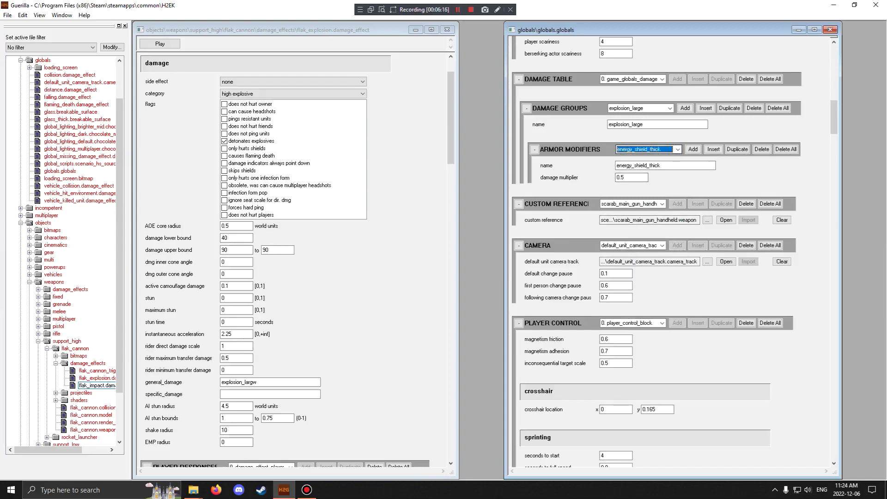
pyautogui.press('Up')
pyautogui.click(678, 149)
pyautogui.click(637, 296)
pyautogui.click(678, 149)
pyautogui.press('Return')
pyautogui.hotkey('alt', 'Down')
pyautogui.press('Return')
pyautogui.hotkey('alt', 'Down')
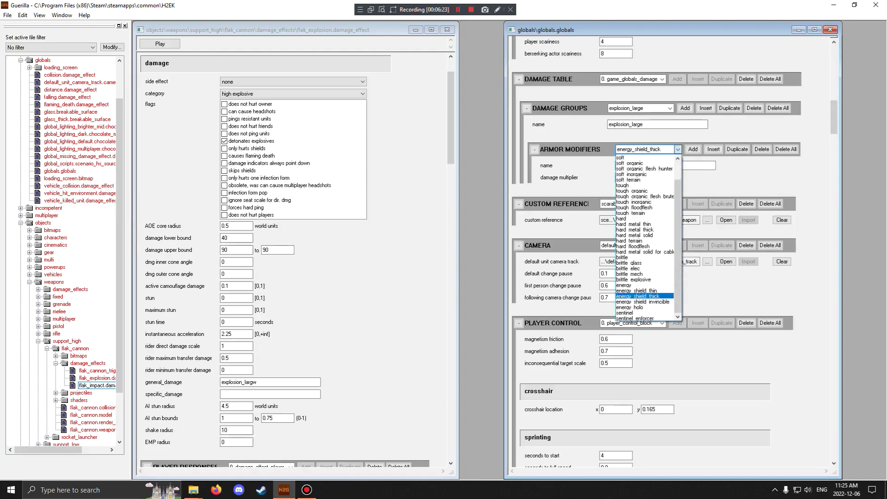
# Browse the armor modifiers after energy_shield_thick and go back up to brittle_explosive
pyautogui.press('Down')
pyautogui.press('Return')
pyautogui.hotkey('alt', 'Down')
pyautogui.press('Return')
pyautogui.hotkey('alt', 'Down')
pyautogui.press('Down')
pyautogui.press('Down')
pyautogui.press('Down')
pyautogui.press('Return')
pyautogui.press('Up')
pyautogui.press('Up')
pyautogui.press('Up')
pyautogui.press('Up')
pyautogui.press('Up')
pyautogui.press('Up')
pyautogui.press('Up')
pyautogui.hotkey('alt', 'Down')
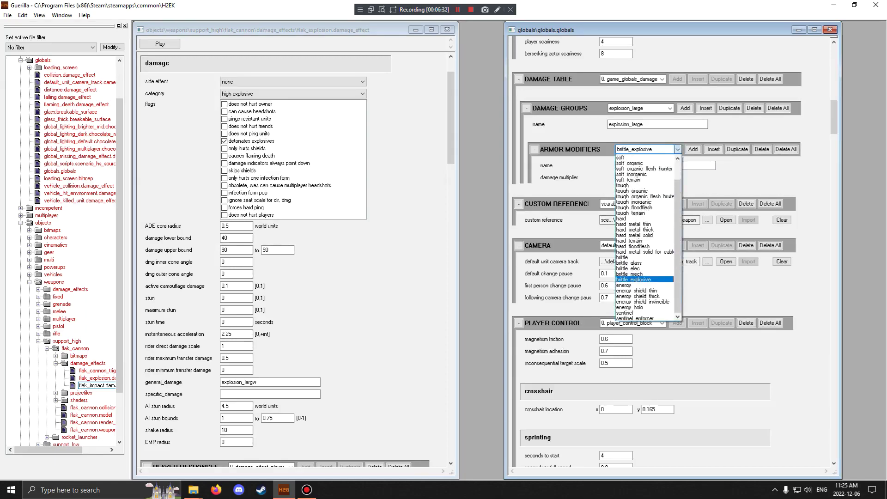
# Display the energy_shield_thin armor modifier of the explosion_large group and check its damage multiplier
pyautogui.press('End')
pyautogui.press('Up')
pyautogui.press('Up')
pyautogui.press('Up')
pyautogui.press('Up')
pyautogui.press('Up')
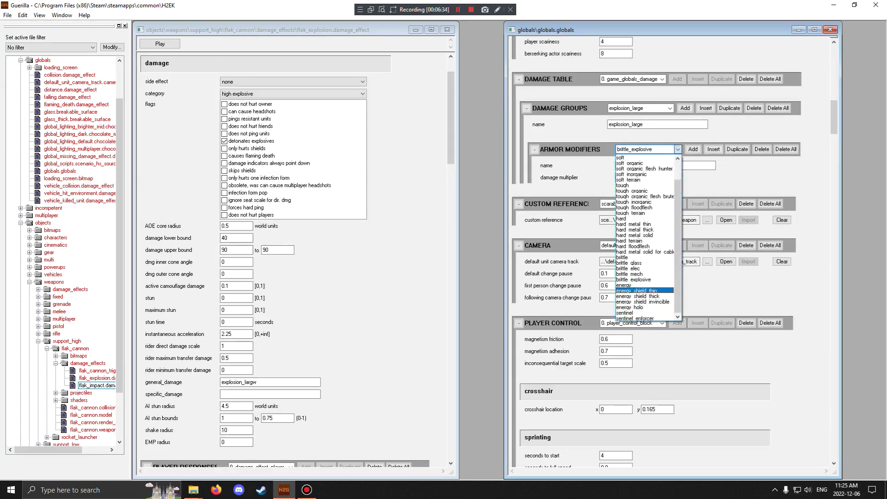
pyautogui.press('Return')
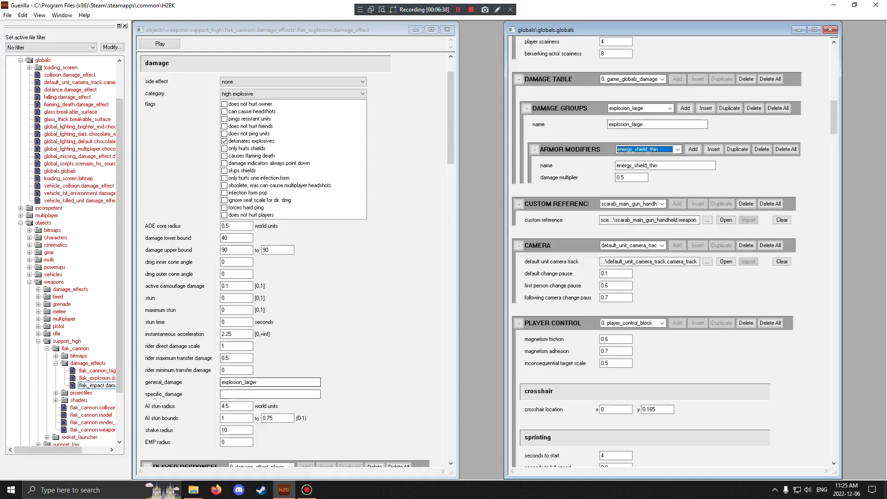
# Check the general_damage group in the flak_explosion and flak_impact damage effects, then close flak_impact
pyautogui.click(258, 382)
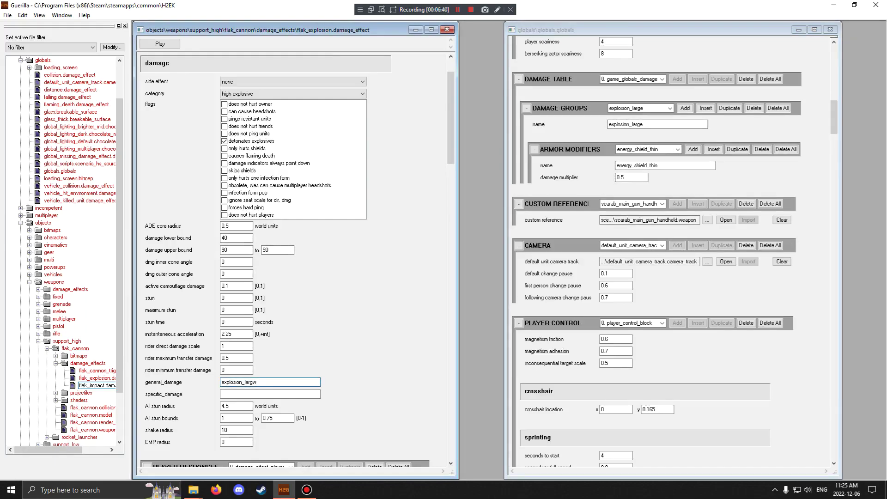
pyautogui.doubleClick(97, 385)
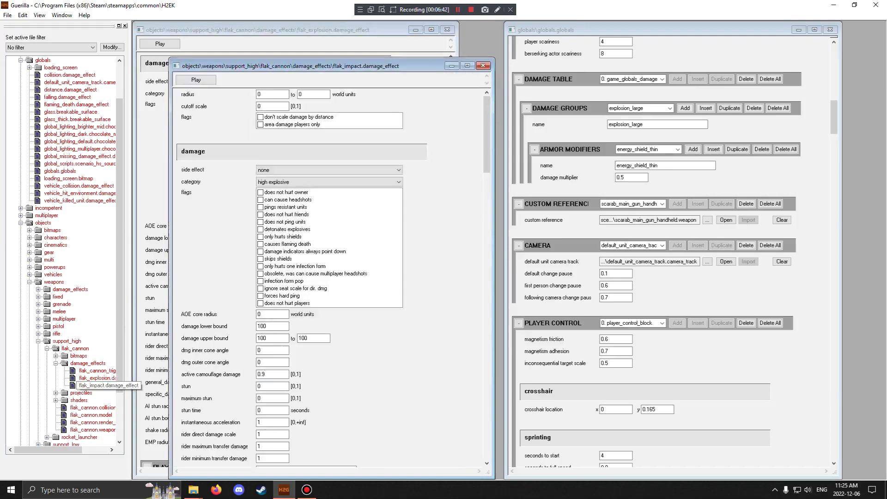
pyautogui.moveTo(487, 131); pyautogui.dragTo(488, 177)
pyautogui.doubleClick(275, 245)
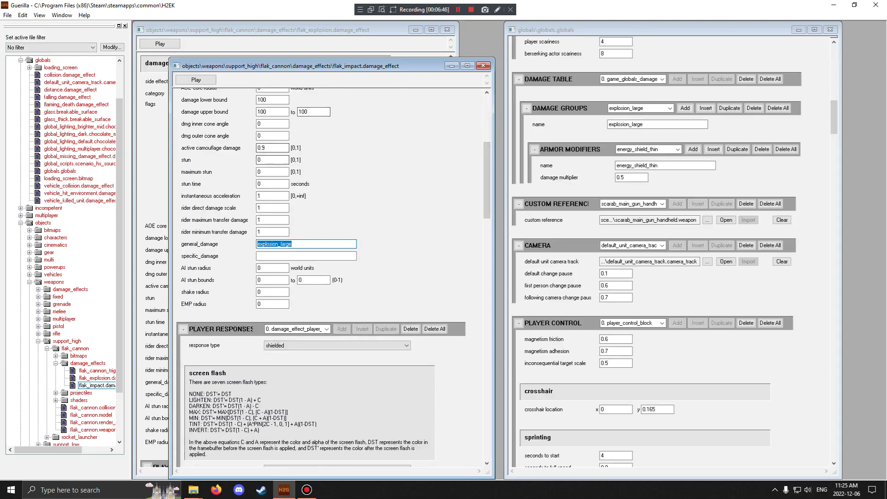
pyautogui.click(484, 65)
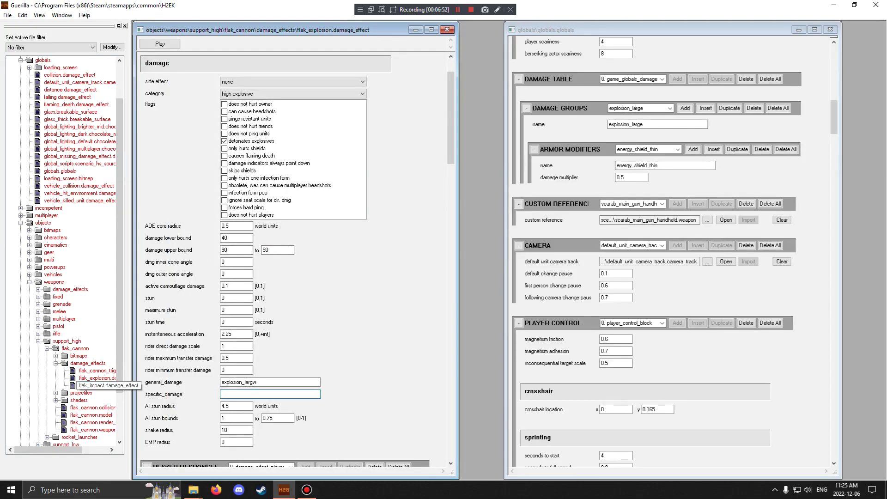
# Reopen the flak_impact damage effect, compare its damage bounds with those of flak_explosion, and close it
pyautogui.doubleClick(97, 385)
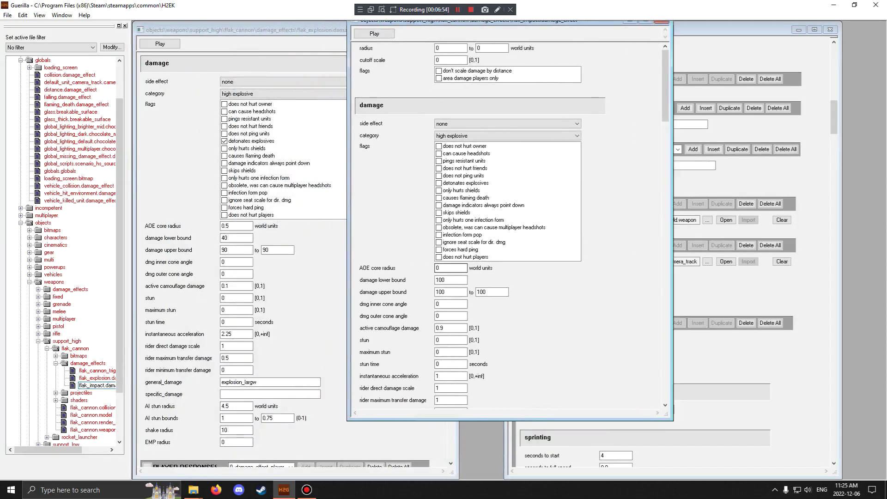
pyautogui.click(232, 250)
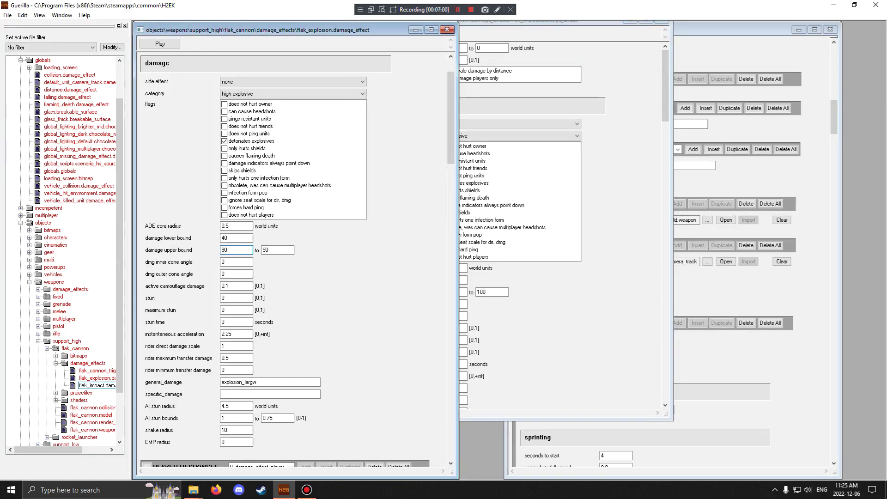
pyautogui.click(464, 280)
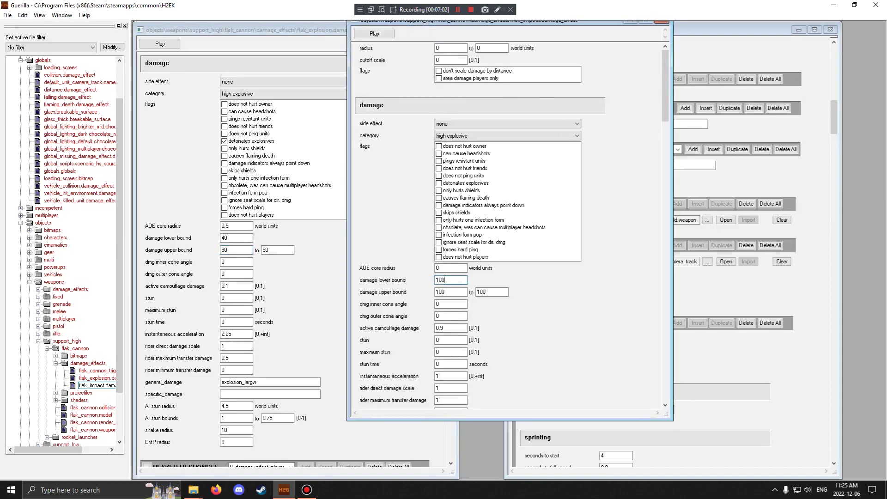
pyautogui.moveTo(490, 22); pyautogui.dragTo(497, 52)
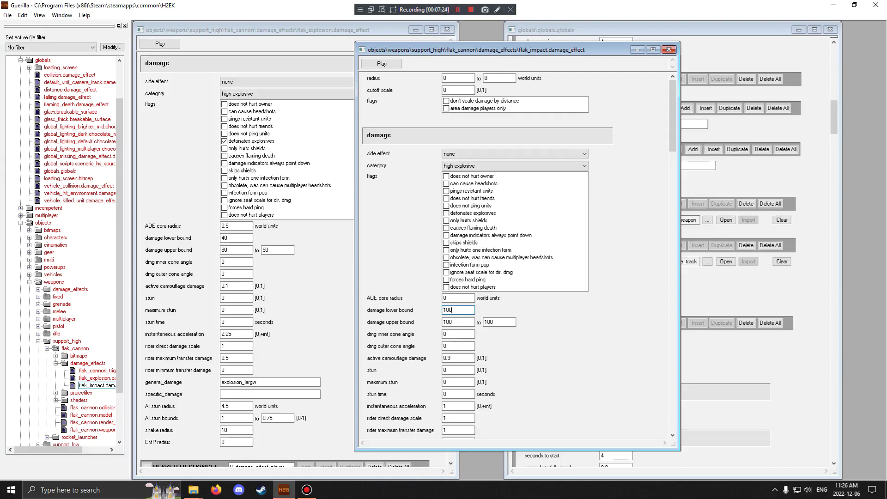
pyautogui.click(668, 49)
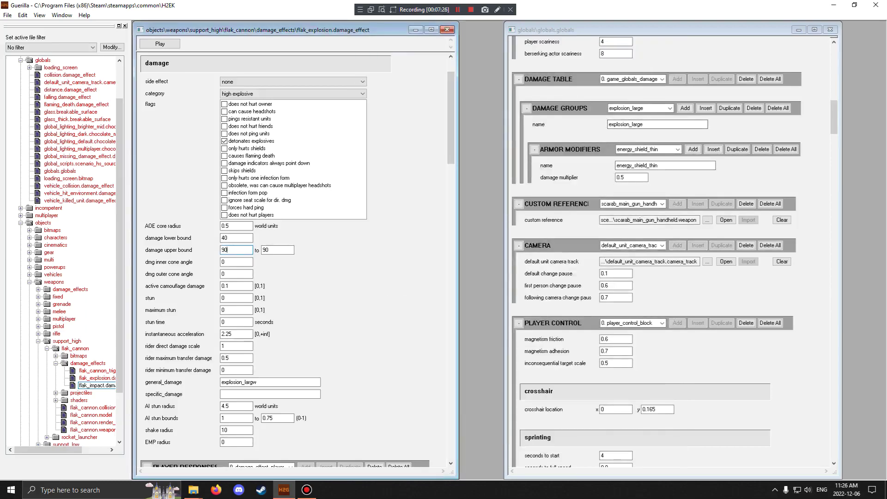
# Display the blank-named damage group at the end of the damage table and examine flak_explosion's general_damage and specific_damage fields
pyautogui.scroll(3, 296, 259)
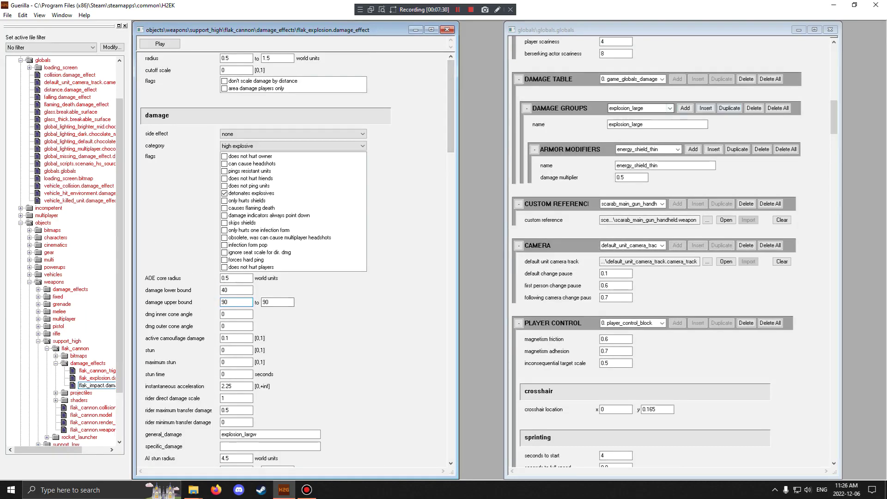
pyautogui.click(670, 108)
pyautogui.click(625, 166)
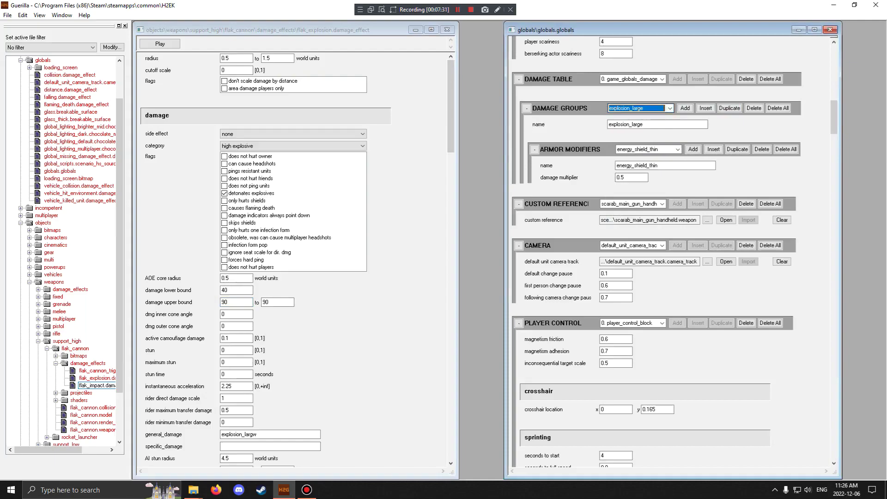
pyautogui.click(670, 108)
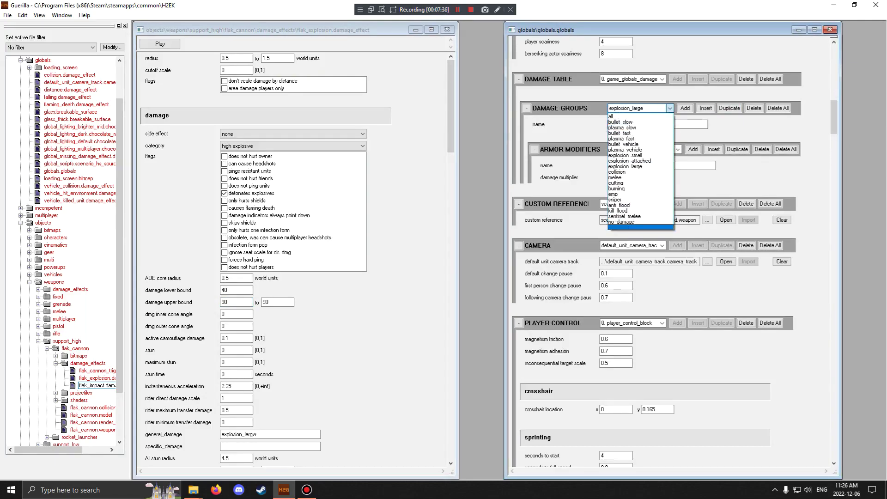
pyautogui.click(641, 227)
pyautogui.click(270, 447)
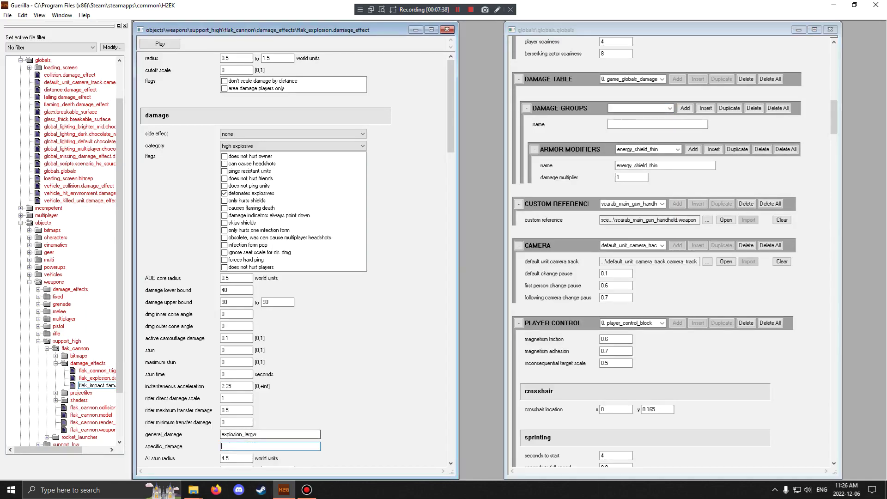
pyautogui.scroll(-5, 296, 259)
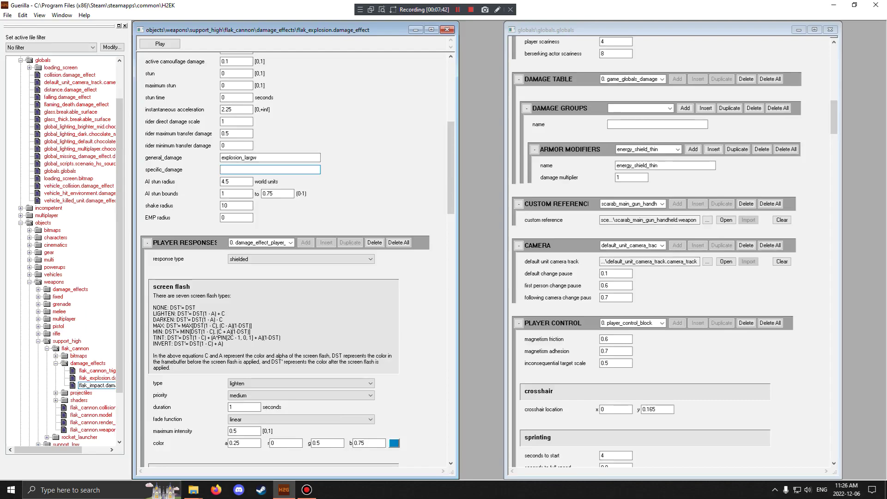
# Display the sniper damage group in the globals damage table
pyautogui.click(670, 108)
pyautogui.press('Down')
pyautogui.press('Down')
pyautogui.press('Down')
pyautogui.press('Down')
pyautogui.press('Down')
pyautogui.press('Down')
pyautogui.press('Down')
pyautogui.press('Down')
pyautogui.press('Return')
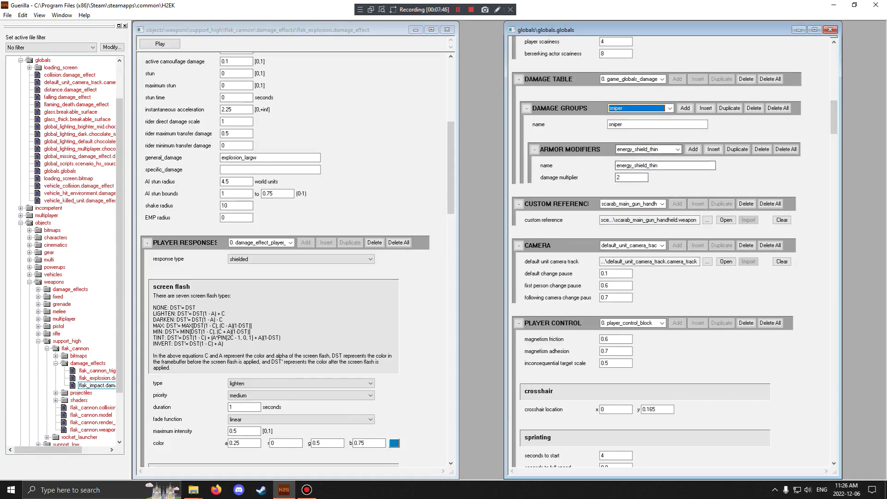
# Browse the sniper group's armor modifiers to soft_organic_flesh_hunter and check its damage multiplier
pyautogui.click(678, 149)
pyautogui.scroll(1, 647, 177)
pyautogui.click(646, 163)
pyautogui.press('Down')
pyautogui.press('Down')
pyautogui.press('Down')
pyautogui.press('Down')
pyautogui.press('Down')
pyautogui.press('Down')
pyautogui.press('Down')
pyautogui.press('Down')
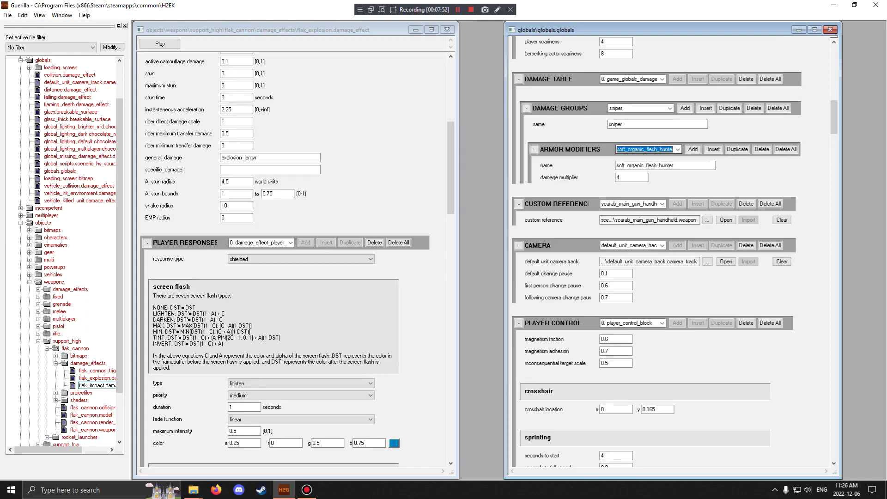
# Continue through the sniper group's armor modifiers to tough_inorganic, checking each damage multiplier
pyautogui.press('Down')
pyautogui.press('Down')
pyautogui.press('Down')
pyautogui.press('Down')
pyautogui.press('Down')
pyautogui.press('Down')
pyautogui.press('Down')
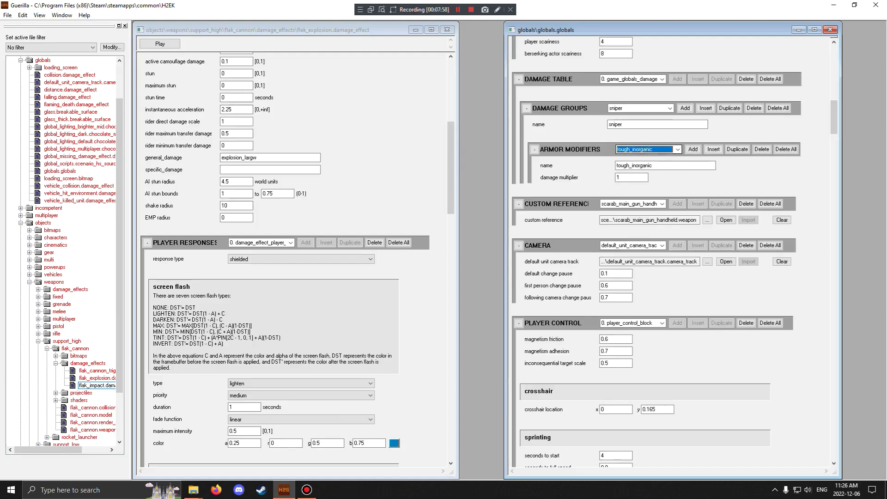
# Browse the sniper group's remaining armor modifiers and display the damage multiplier for energy_shield_thin
pyautogui.click(678, 149)
pyautogui.click(678, 149)
pyautogui.hotkey('alt', 'Down')
pyautogui.press('Escape')
pyautogui.click(678, 149)
pyautogui.click(678, 150)
pyautogui.press('Down')
pyautogui.press('Down')
pyautogui.press('Down')
pyautogui.press('Down')
pyautogui.hotkey('alt', 'Down')
pyautogui.press('Escape')
pyautogui.press('Down')
pyautogui.press('Down')
pyautogui.press('Down')
pyautogui.press('Down')
pyautogui.press('Down')
pyautogui.press('Down')
pyautogui.hotkey('alt', 'Down')
pyautogui.press('Escape')
pyautogui.hotkey('alt', 'Down')
pyautogui.press('Escape')
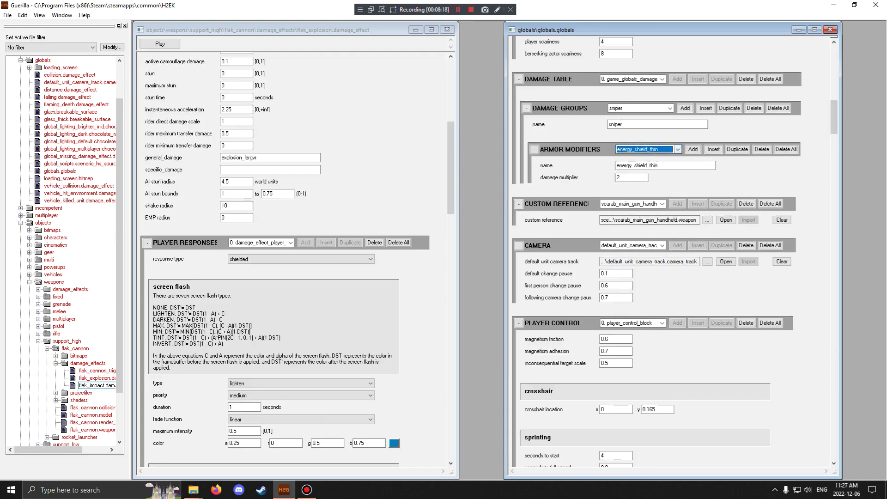
# Select the energy_shield_invincible armor modifier and switch the damage group to plasma_fast to check its damage multiplier
pyautogui.click(678, 150)
pyautogui.click(644, 302)
pyautogui.click(678, 149)
pyautogui.click(678, 149)
pyautogui.click(670, 108)
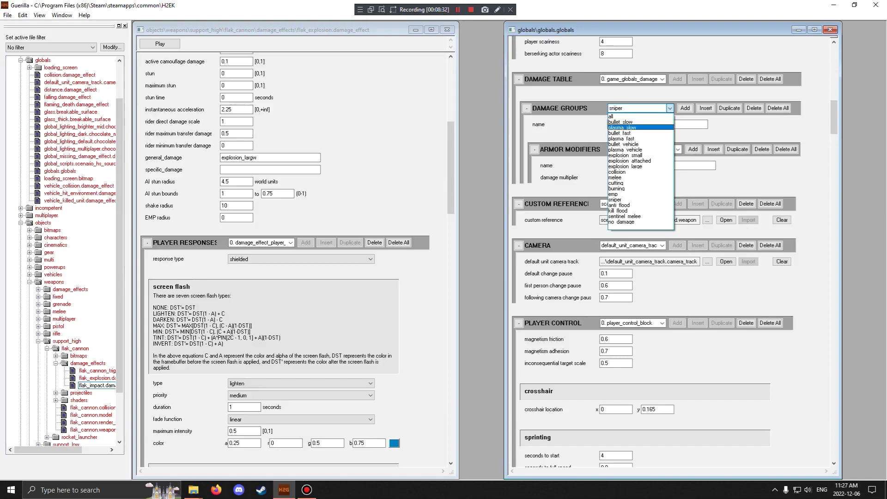
pyautogui.press('Return')
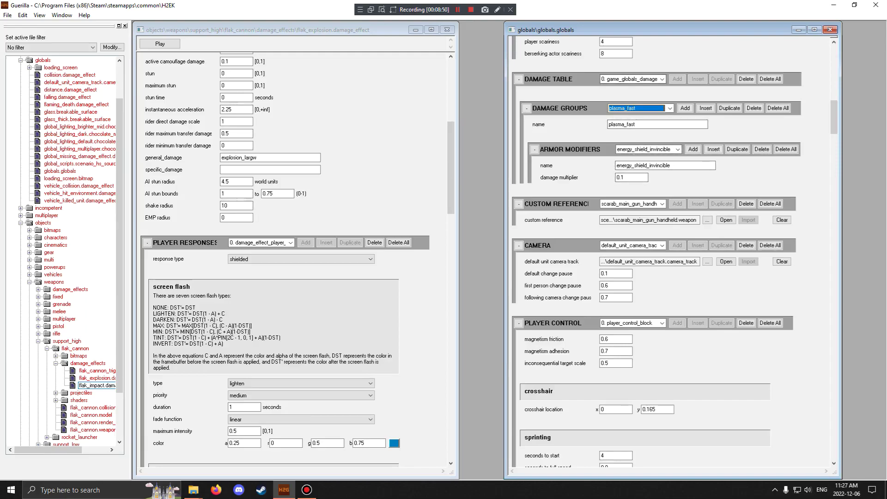
# Check flak_explosion's general_damage name and browse the plasma_fast group's armor modifiers down to sentinel_enforcer
pyautogui.doubleClick(250, 157)
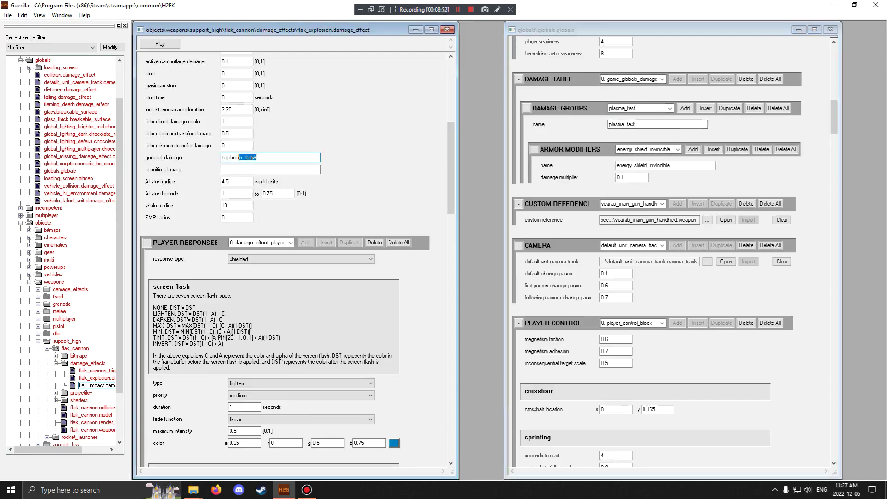
pyautogui.click(258, 158)
pyautogui.click(678, 150)
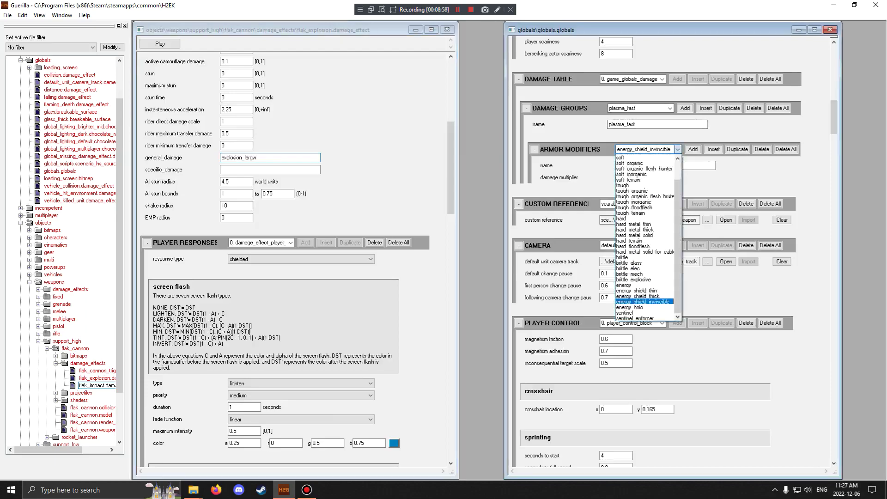
pyautogui.click(677, 149)
pyautogui.scroll(-3, 677, 150)
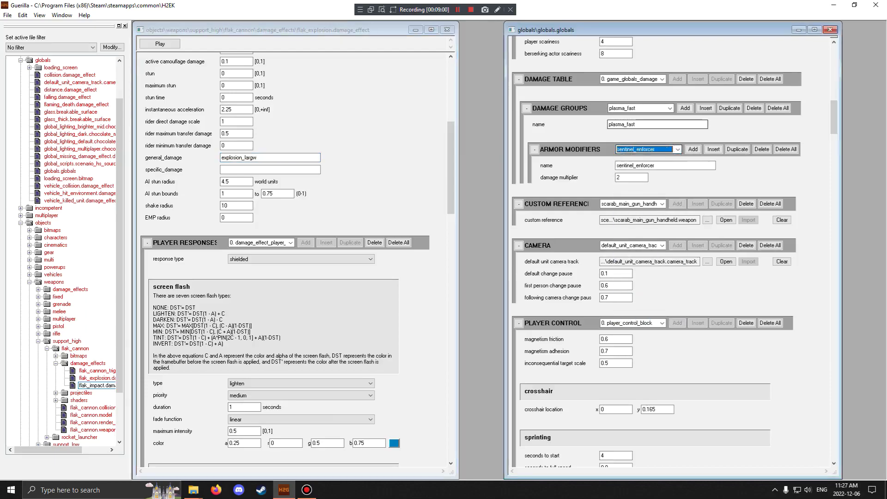
# Return to the sniper damage group and browse its armor modifiers back to material, checking their damage multipliers
pyautogui.click(670, 108)
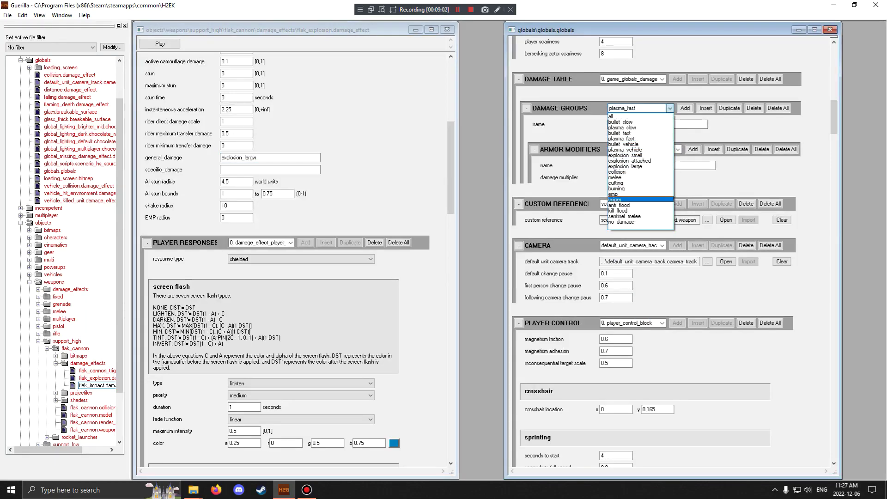
pyautogui.click(622, 200)
pyautogui.click(677, 149)
pyautogui.click(677, 149)
pyautogui.scroll(5, 677, 150)
pyautogui.scroll(-2, 677, 149)
pyautogui.scroll(8, 677, 149)
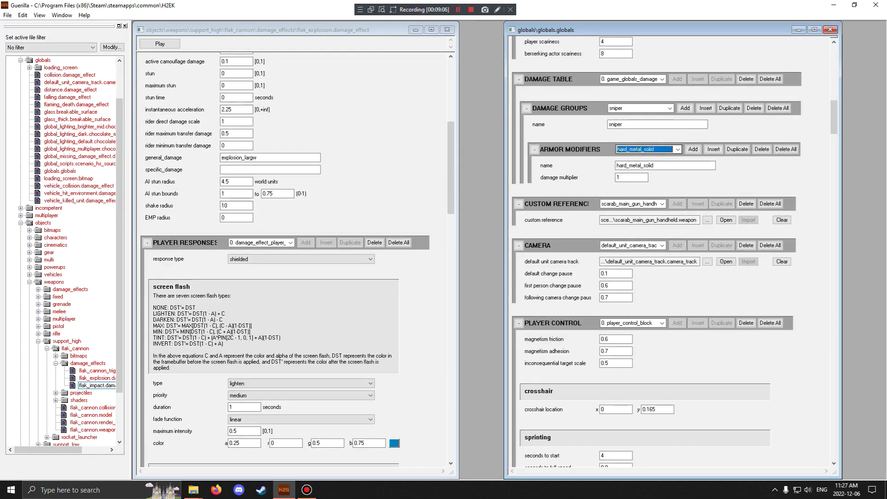
pyautogui.press('Down')
pyautogui.press('Down')
pyautogui.press('Down')
pyautogui.press('Down')
pyautogui.press('Down')
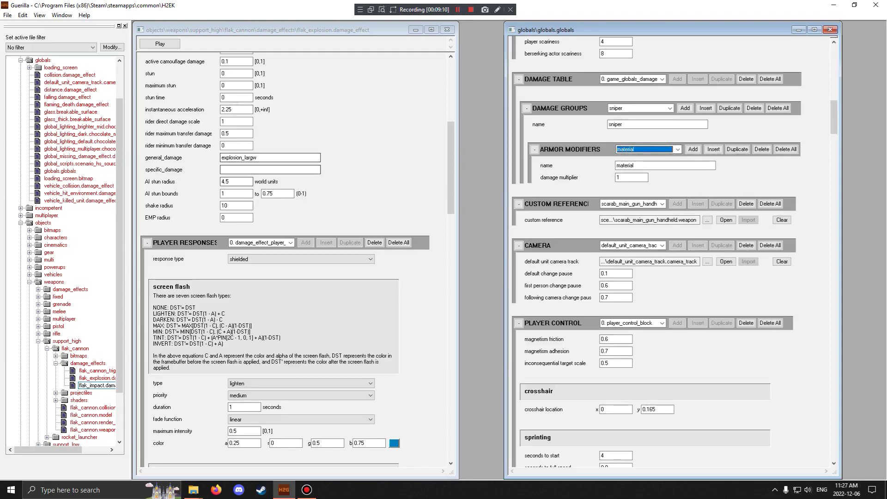
# Compare the general_damage name in flak_explosion with the names listed in the globals damage groups
pyautogui.click(245, 170)
pyautogui.click(260, 158)
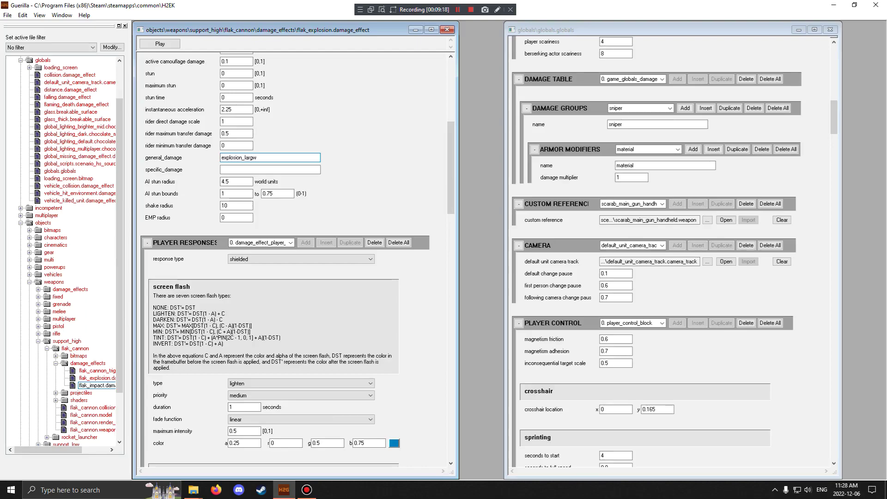
pyautogui.click(640, 108)
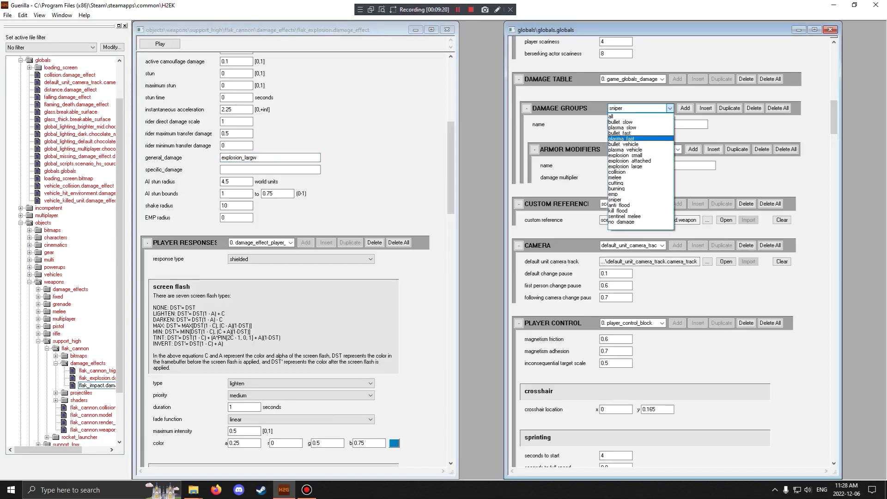
pyautogui.click(640, 108)
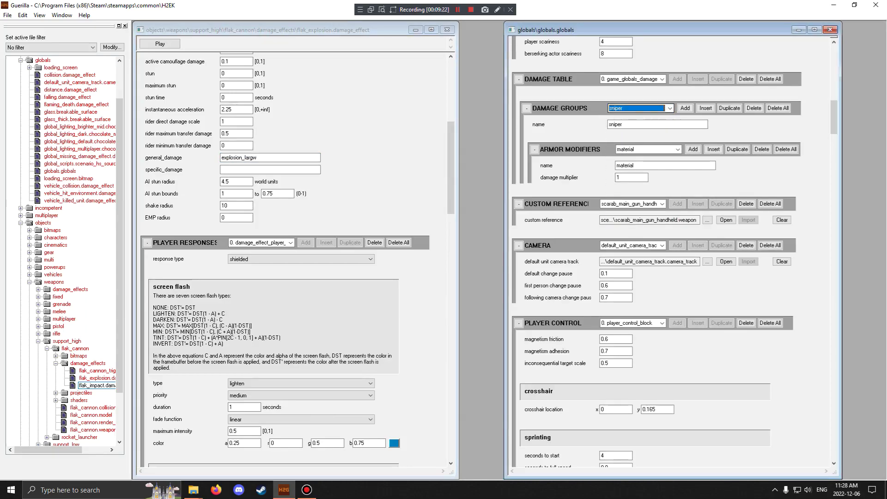
pyautogui.doubleClick(244, 157)
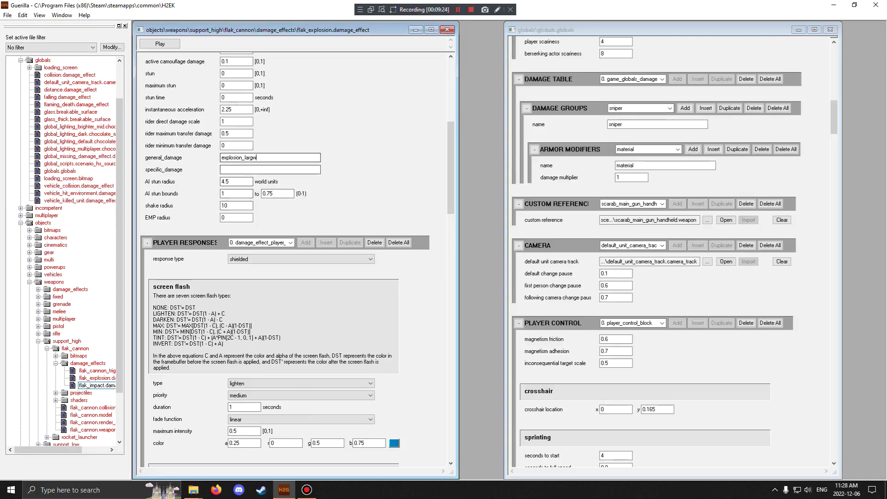
pyautogui.click(257, 158)
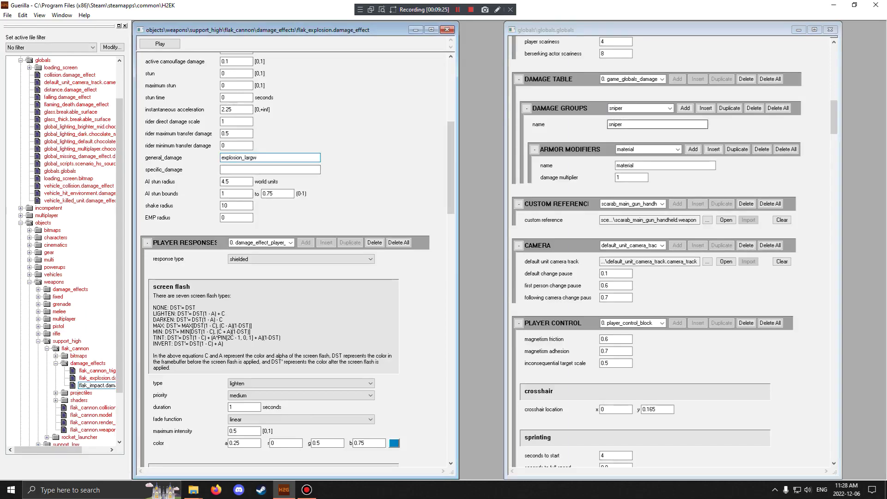
# Switch from the sniper group to the blank-named damage group and highlight the general_damage text in flak_explosion
pyautogui.click(670, 108)
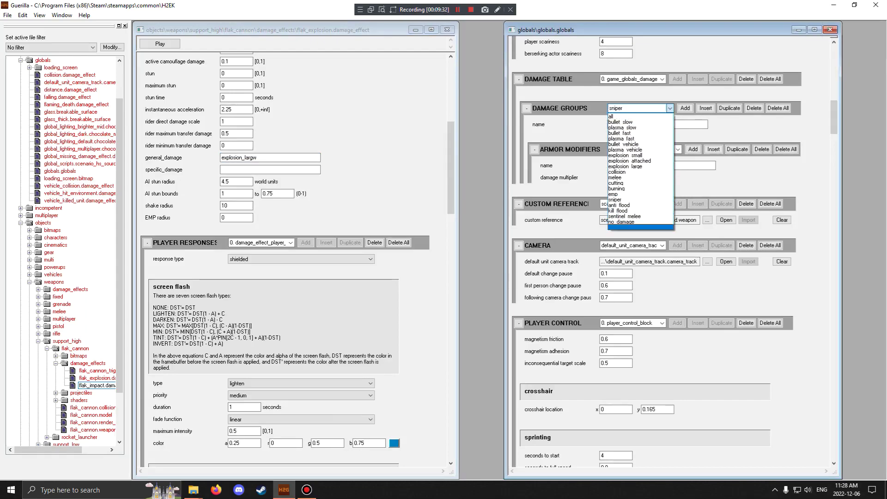
pyautogui.click(641, 227)
pyautogui.click(661, 108)
pyautogui.click(661, 108)
pyautogui.moveTo(277, 157); pyautogui.dragTo(112, 157)
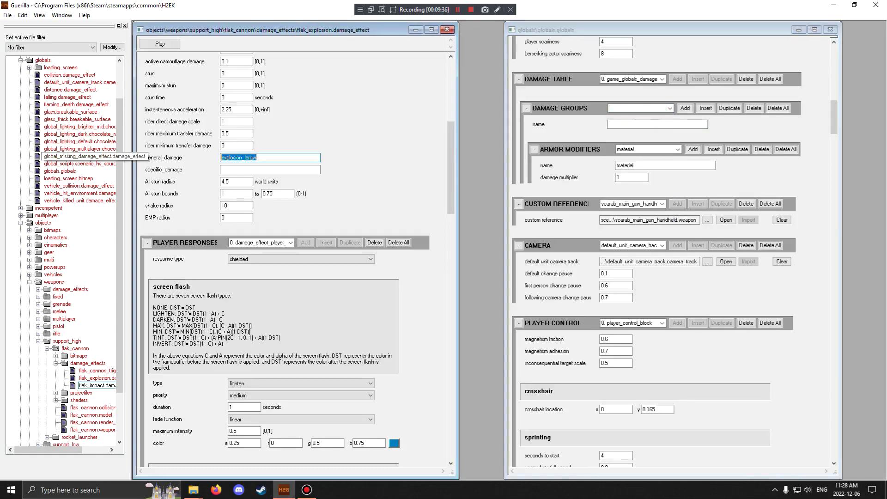
# Browse the blank damage group's armor modifiers and display its energy_shield_thin modifier
pyautogui.click(670, 108)
pyautogui.click(670, 108)
pyautogui.click(677, 149)
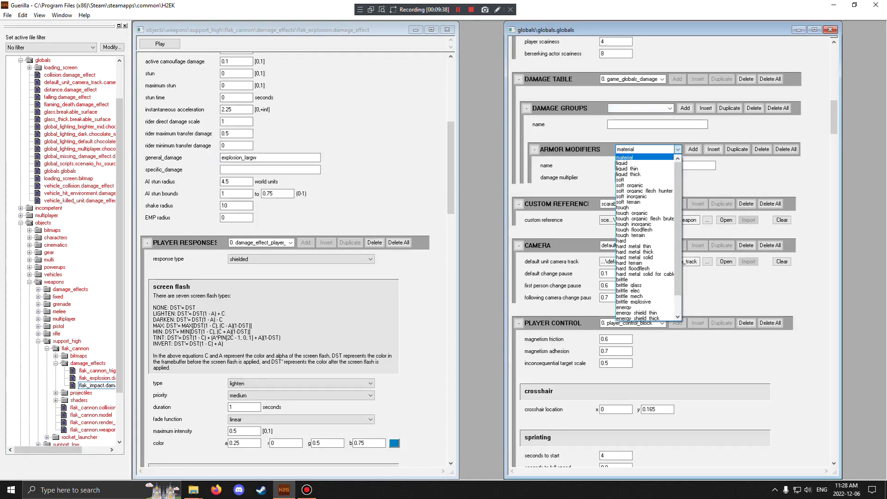
pyautogui.click(678, 150)
pyautogui.scroll(-2, 678, 149)
pyautogui.scroll(-8, 677, 149)
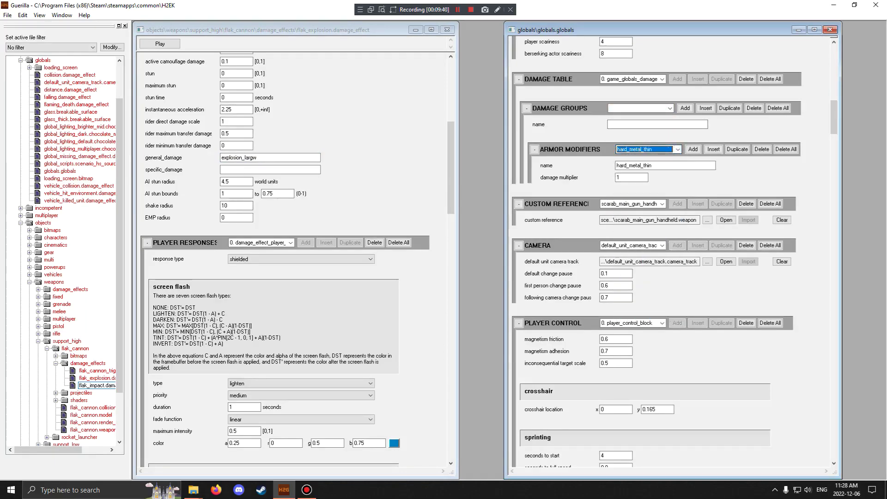
pyautogui.click(678, 150)
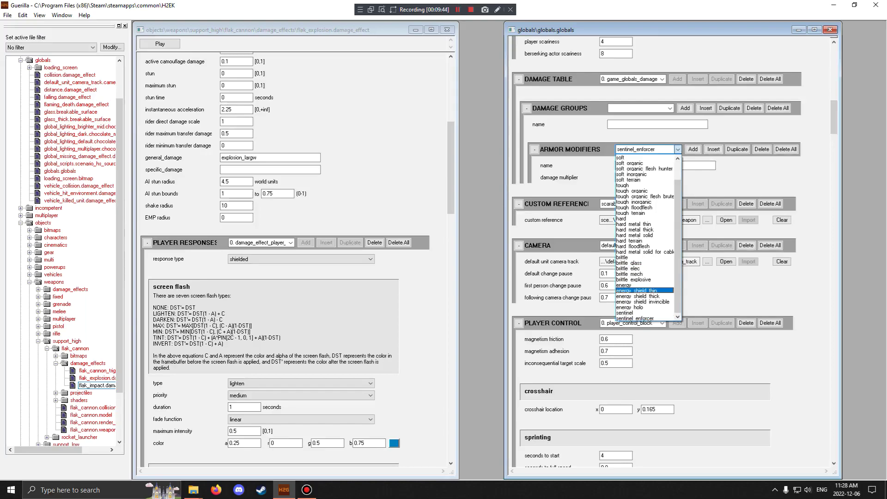
pyautogui.press('Down')
pyautogui.press('Up')
pyautogui.press('Return')
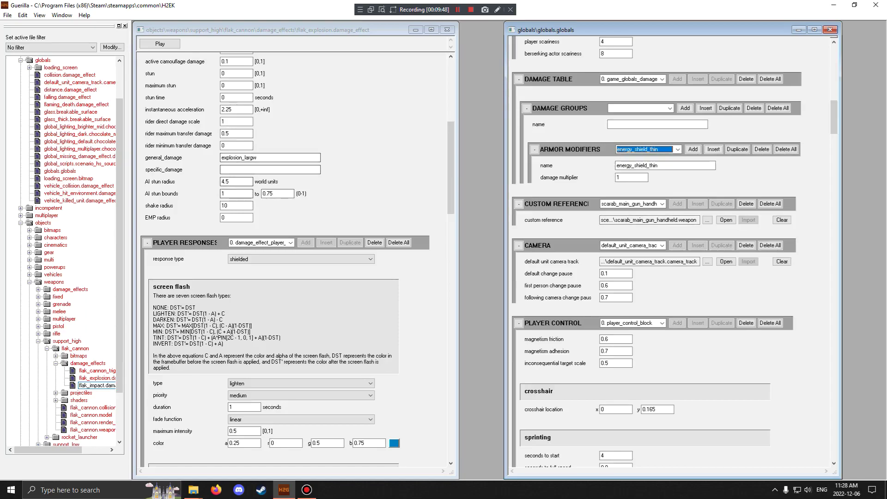
# Review flak_explosion's general_damage, radius and upper damage bound against the blank group's energy_shield_thin modifier
pyautogui.moveTo(451, 165); pyautogui.dragTo(450, 135)
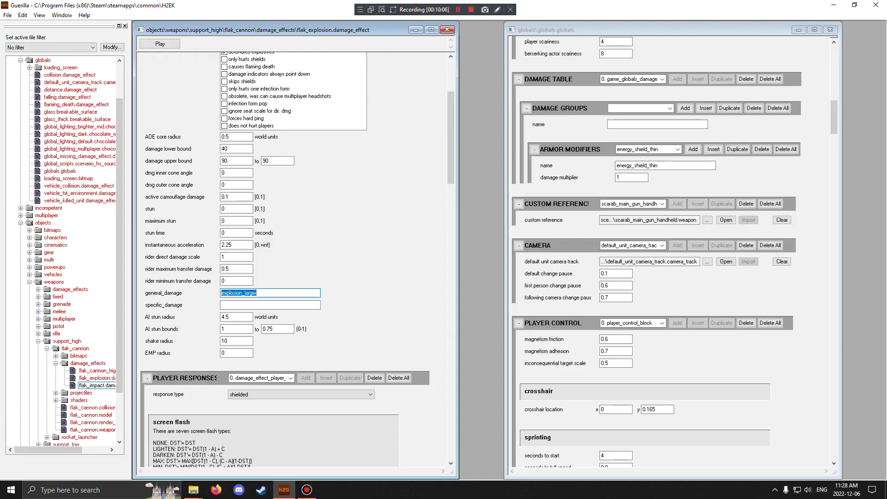
pyautogui.click(258, 293)
pyautogui.scroll(3, 295, 259)
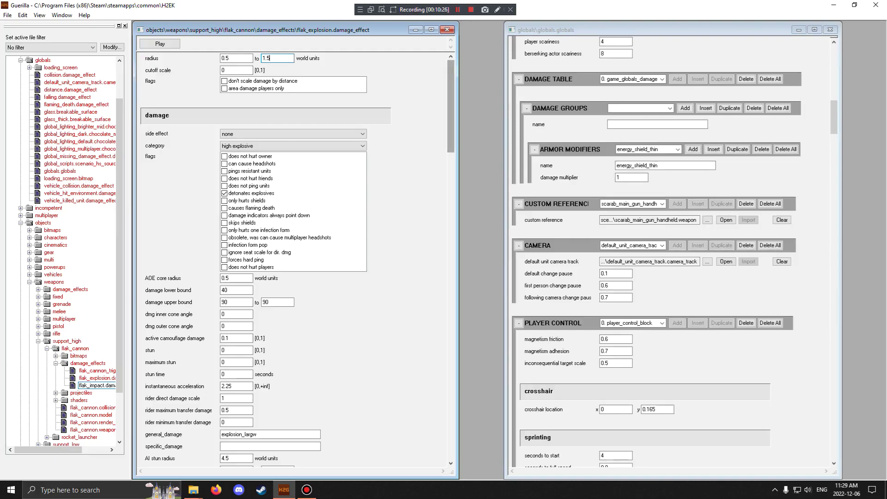
pyautogui.click(276, 302)
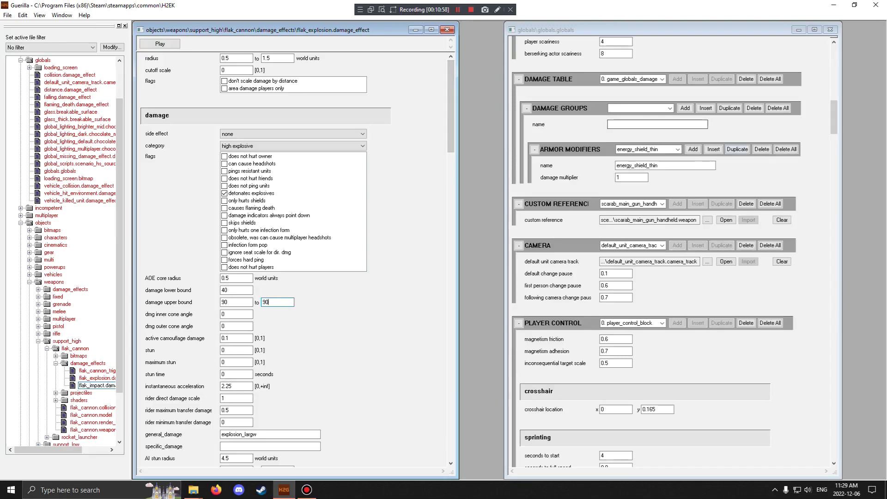
pyautogui.click(677, 149)
pyautogui.click(677, 149)
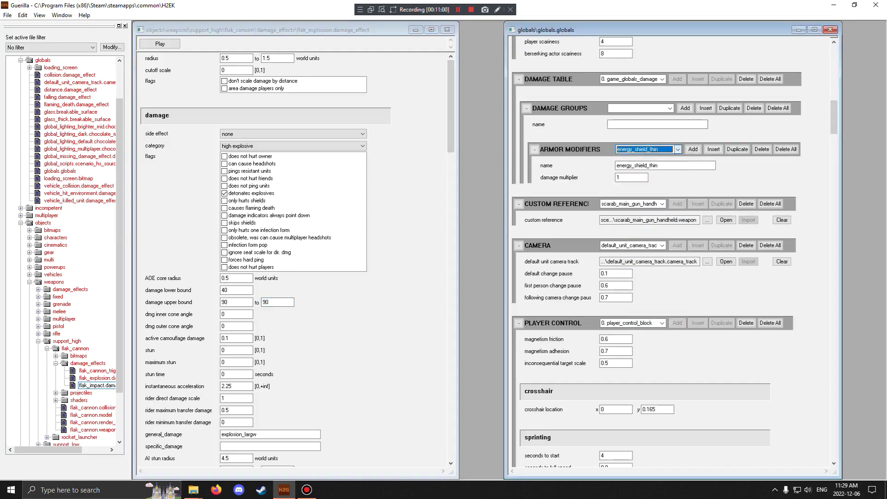
pyautogui.click(277, 302)
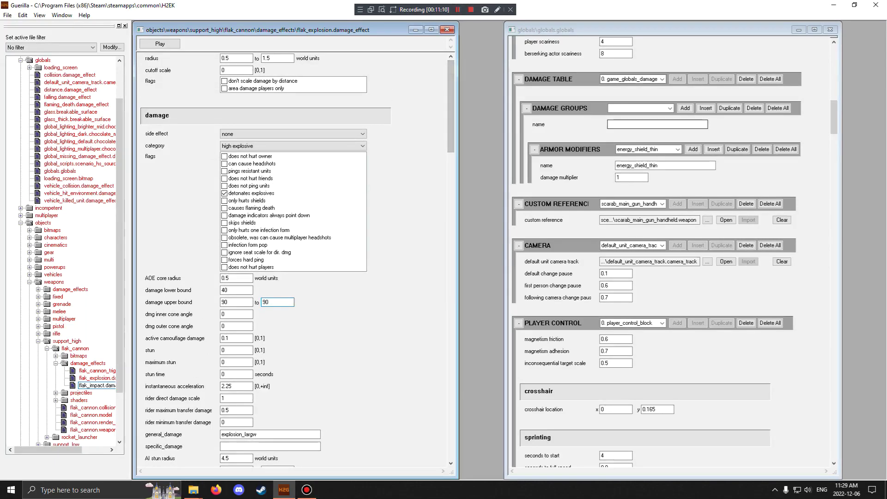
# Switch the globals damage group to explosion_attached, then to no_damage
pyautogui.click(670, 108)
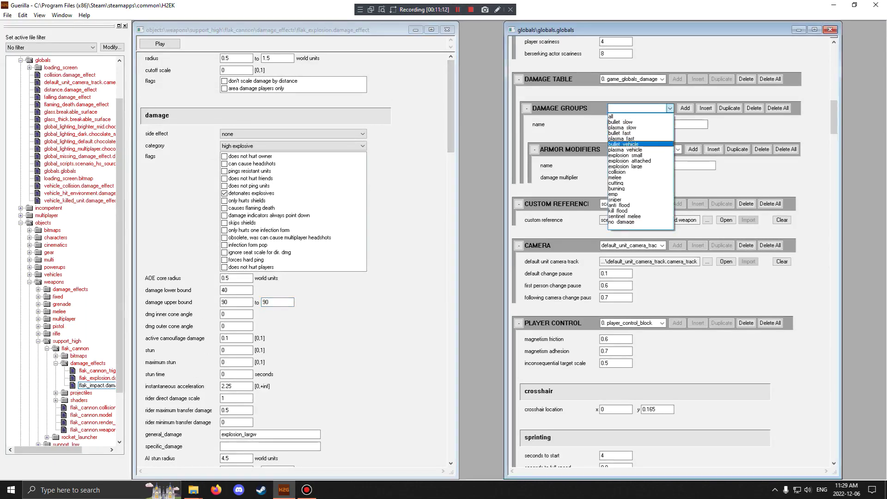
pyautogui.click(642, 161)
pyautogui.click(670, 108)
pyautogui.press('Down')
pyautogui.press('Down')
pyautogui.press('Down')
pyautogui.press('Down')
pyautogui.press('Down')
pyautogui.press('Down')
pyautogui.press('Down')
pyautogui.press('Down')
pyautogui.press('Down')
pyautogui.press('Down')
pyautogui.press('Down')
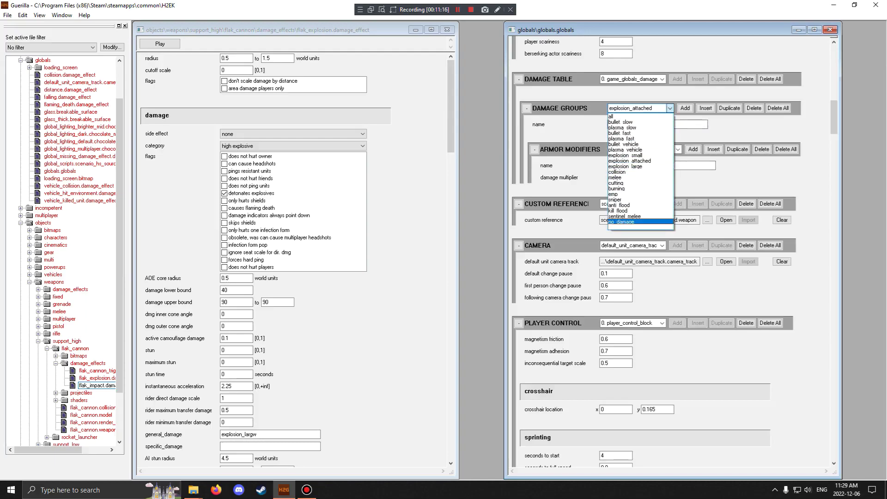
pyautogui.click(641, 222)
# Browse the no_damage group's armor modifiers through soft and on to sentinel
pyautogui.click(678, 150)
pyautogui.scroll(2, 646, 168)
pyautogui.click(678, 149)
pyautogui.press('Down')
pyautogui.press('Down')
pyautogui.press('Down')
pyautogui.press('Down')
pyautogui.press('Down')
pyautogui.press('Down')
pyautogui.press('Down')
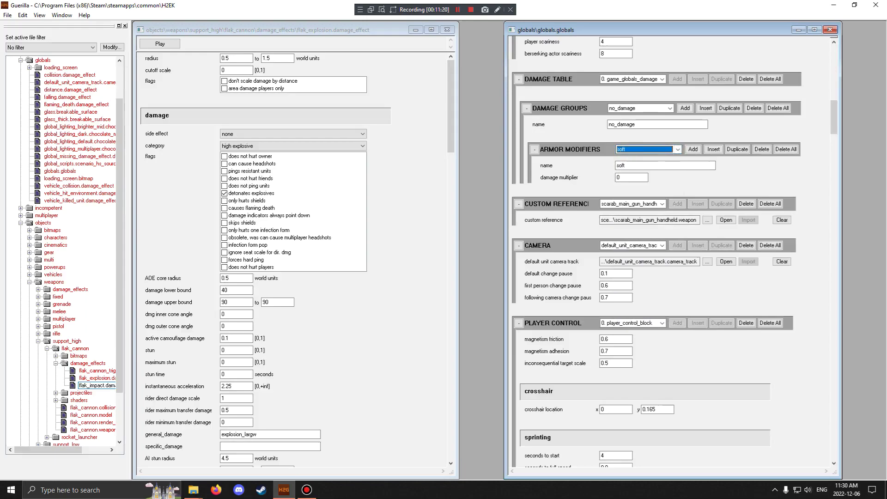
pyautogui.press('Down')
pyautogui.press('Down')
pyautogui.press('Down')
pyautogui.press('Down')
pyautogui.press('Down')
pyautogui.press('Down')
pyautogui.press('Up')
pyautogui.press('Up')
pyautogui.press('Down')
pyautogui.press('Down')
pyautogui.press('Up')
# Display the material armor modifier of the no_damage group
pyautogui.click(678, 149)
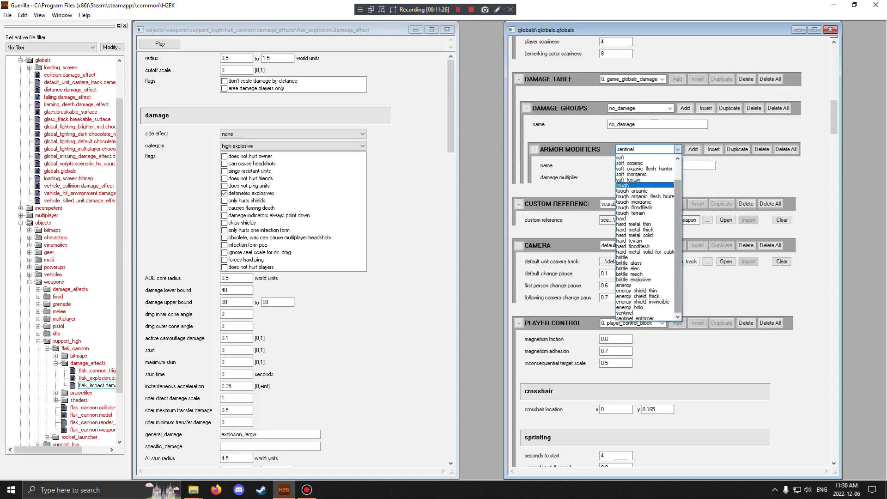
pyautogui.moveTo(678, 189); pyautogui.dragTo(678, 162)
pyautogui.press('Return')
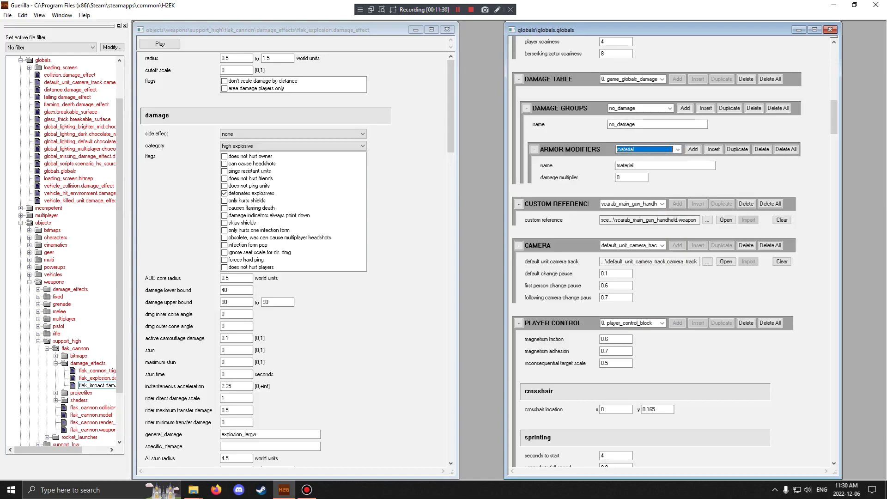
pyautogui.click(678, 149)
pyautogui.click(678, 150)
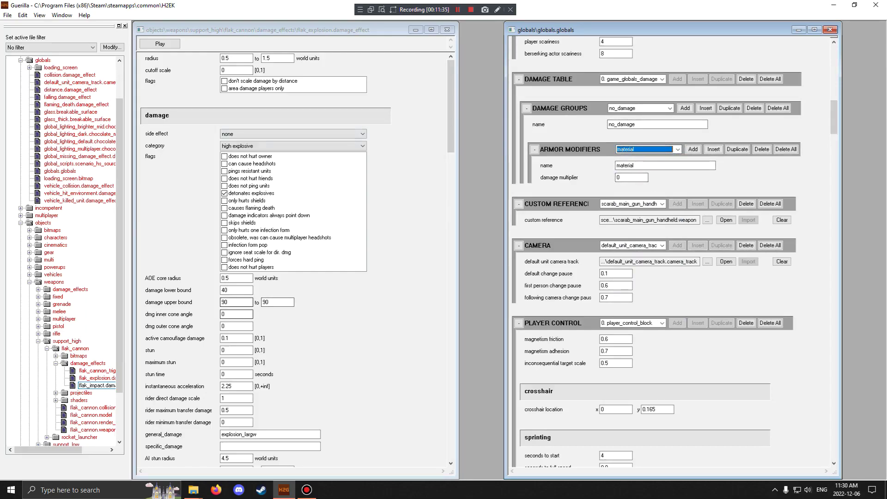
# Look through flak_explosion's player responses, vibration and sound effect sections, then return to its damage section
pyautogui.moveTo(451, 108); pyautogui.dragTo(451, 206)
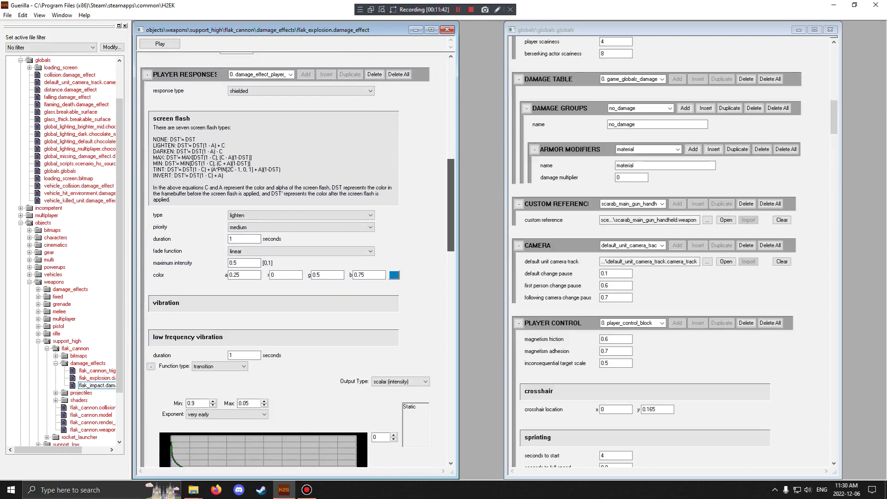
pyautogui.scroll(-15, 296, 259)
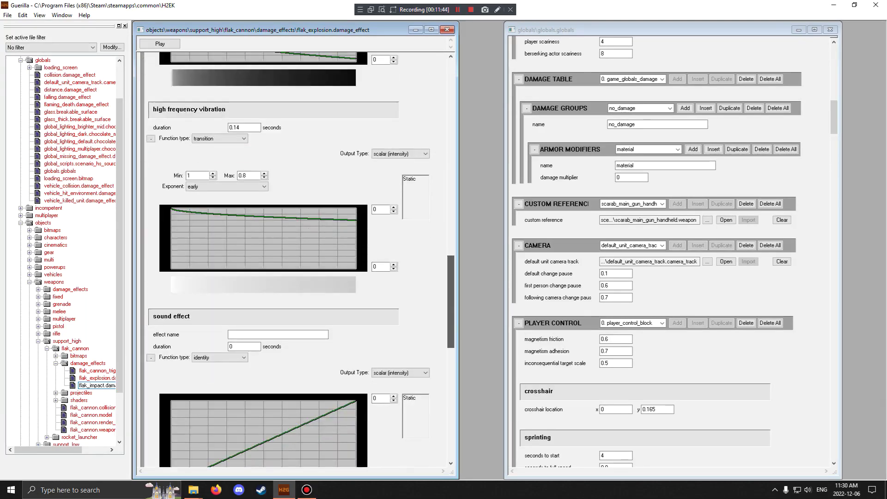
pyautogui.scroll(20, 296, 259)
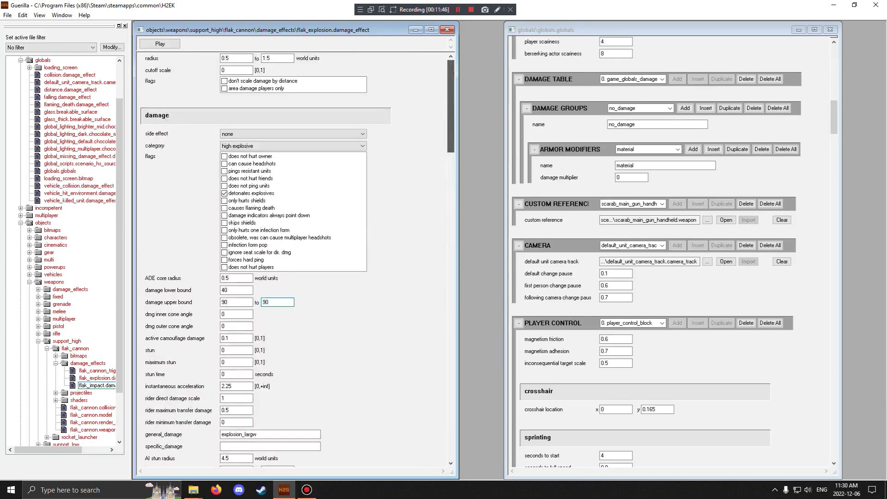
# Review the list of damage groups and the no_damage group's armor modifier names without changing the selection
pyautogui.click(671, 108)
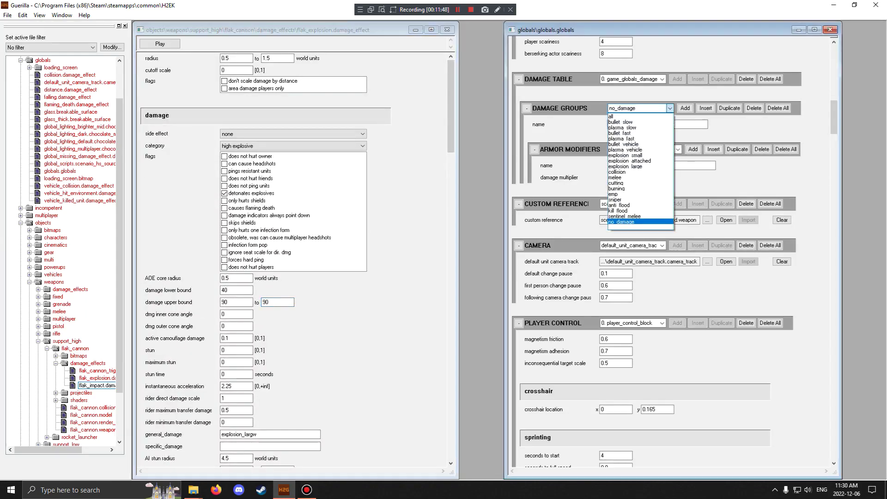
pyautogui.click(670, 109)
pyautogui.click(671, 108)
pyautogui.click(670, 108)
pyautogui.click(678, 150)
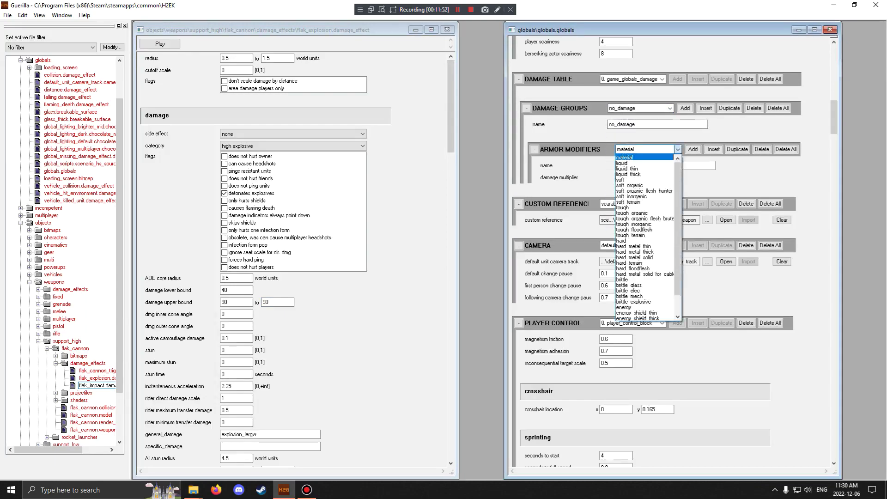
pyautogui.click(678, 149)
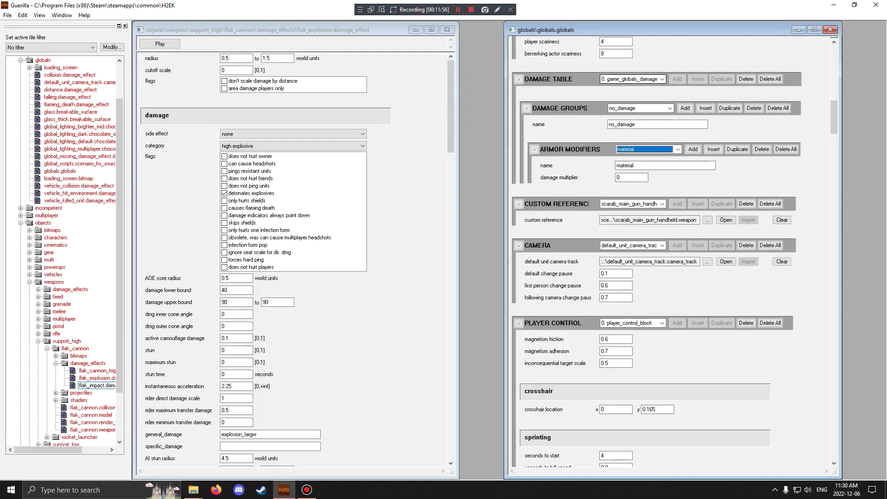
pyautogui.click(670, 108)
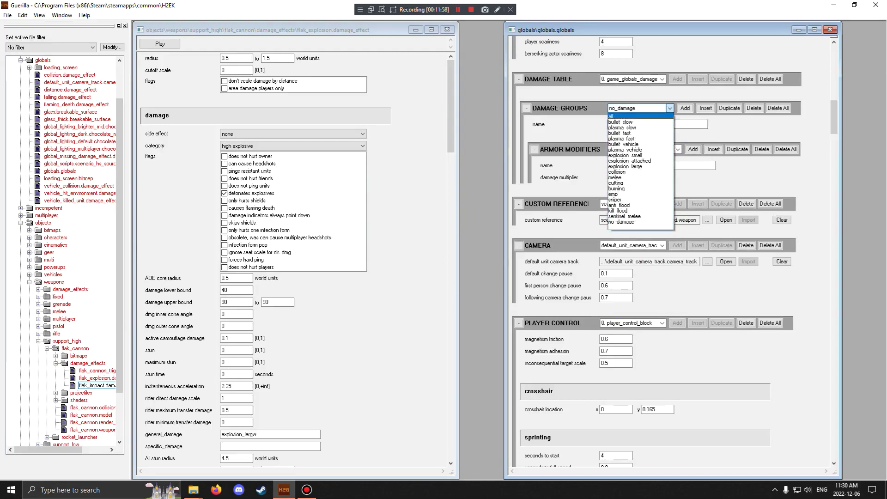
pyautogui.click(669, 109)
pyautogui.click(669, 109)
pyautogui.press('Escape')
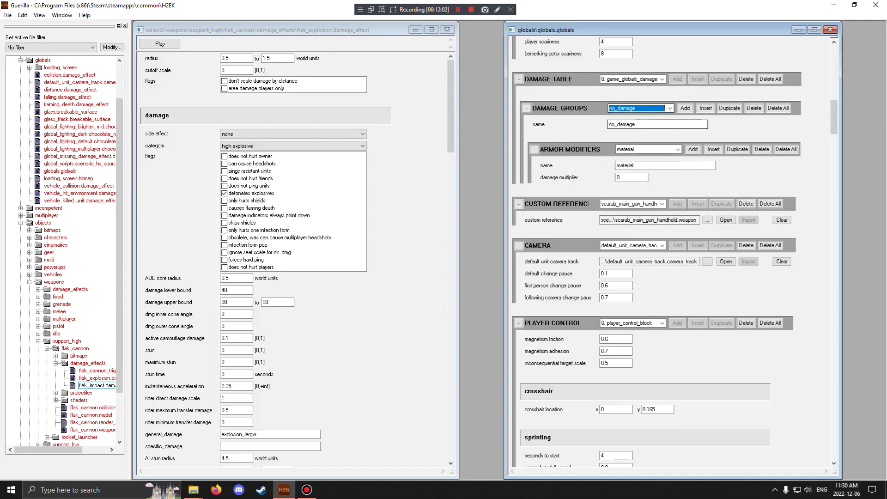
# Display the sentinel armor modifier of the no_damage group
pyautogui.click(679, 149)
pyautogui.scroll(-2, 645, 268)
pyautogui.press('Down')
pyautogui.press('Down')
pyautogui.press('Down')
pyautogui.press('Down')
pyautogui.press('Down')
pyautogui.press('Down')
pyautogui.press('Down')
pyautogui.press('Down')
pyautogui.press('Down')
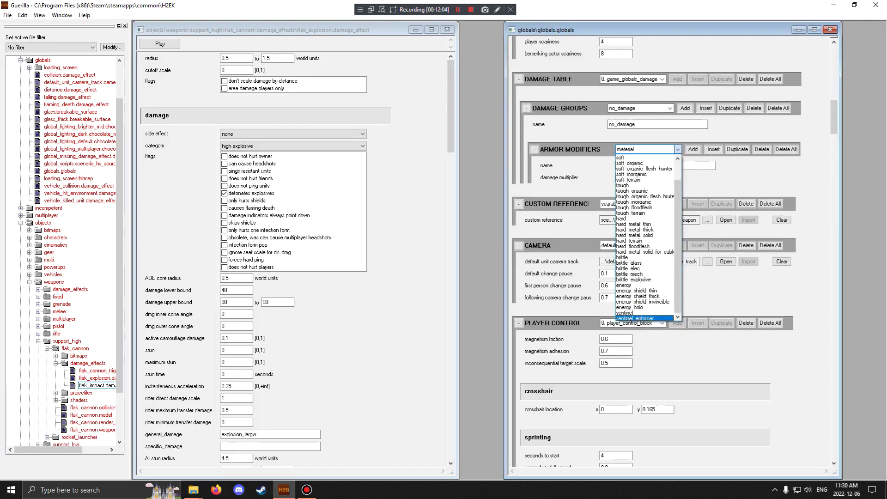
pyautogui.press('Up')
pyautogui.press('Return')
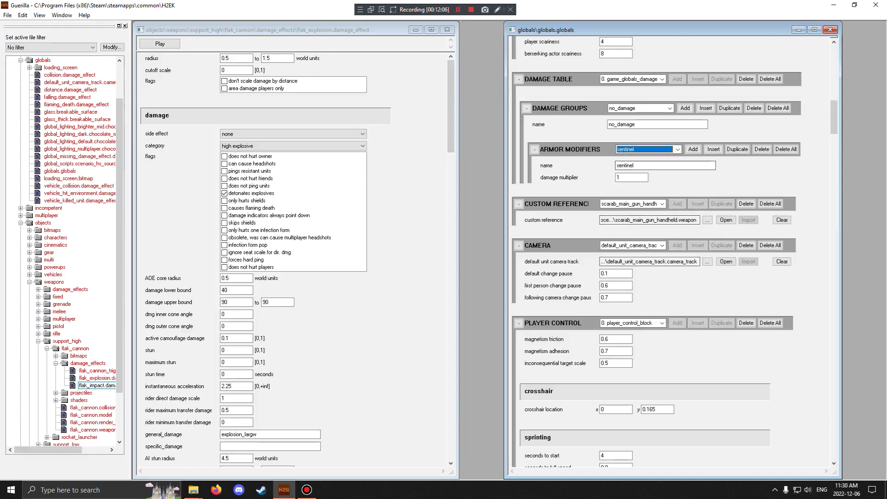
# Display the soft_organic armor modifier of the no_damage group
pyautogui.hotkey('alt', 'Down')
pyautogui.press('pageup')
pyautogui.press('Up')
pyautogui.press('Up')
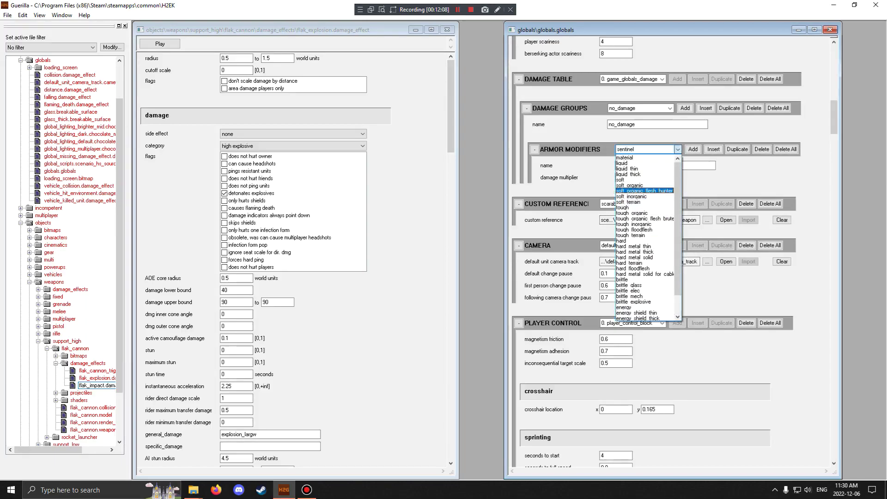
pyautogui.press('Return')
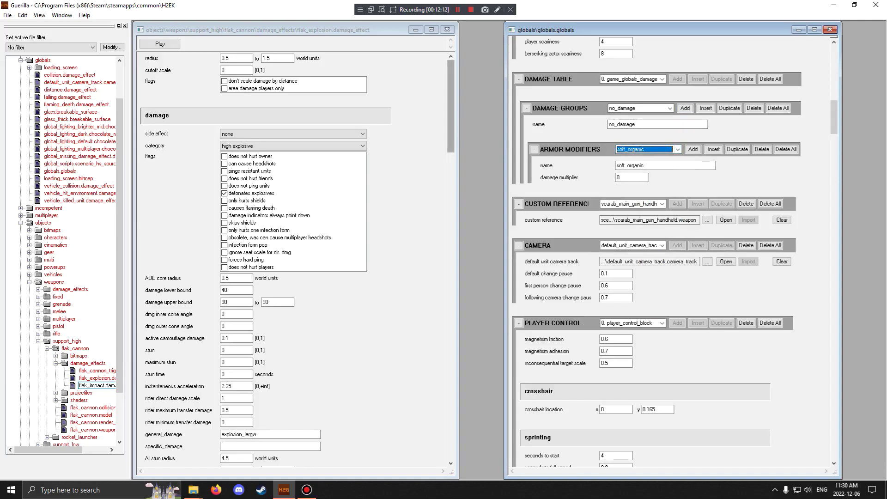
# Close the flak_explosion tag and expand the beam rifle's damage_effects folder under the rifle weapons
pyautogui.click(447, 30)
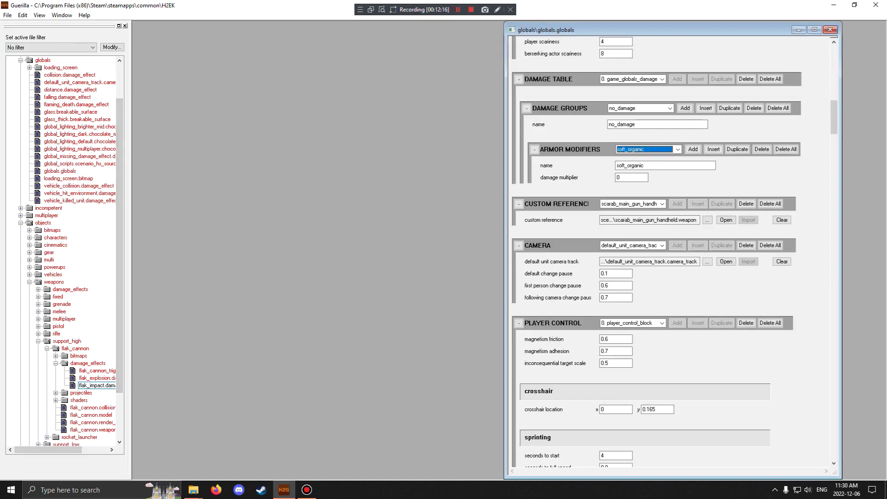
pyautogui.click(38, 341)
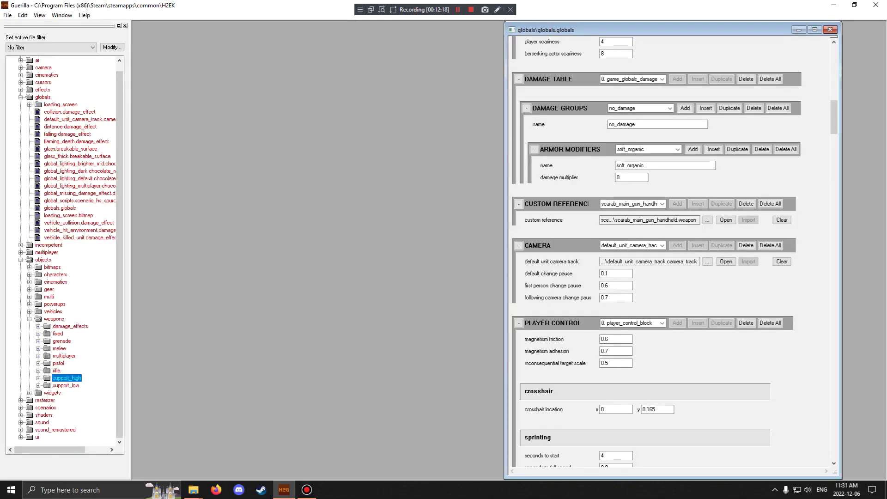
pyautogui.click(38, 370)
pyautogui.click(46, 378)
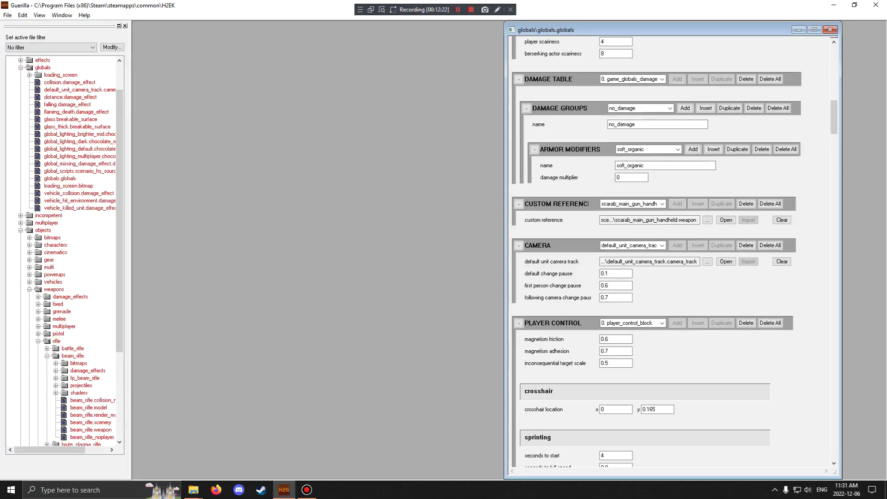
pyautogui.click(55, 386)
pyautogui.click(56, 386)
pyautogui.click(56, 371)
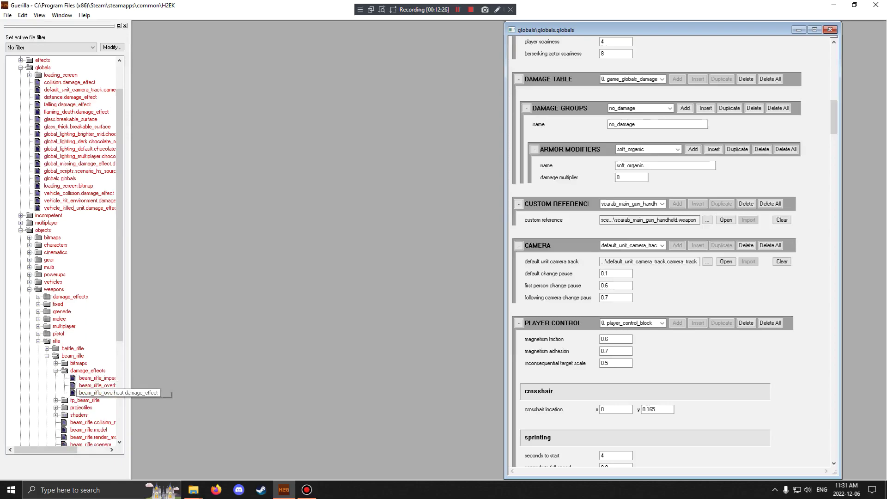
# Open beam_rifle_impact.damage_effect, place it beside the globals tag and bring its general_damage and specific_damage names into view
pyautogui.doubleClick(93, 378)
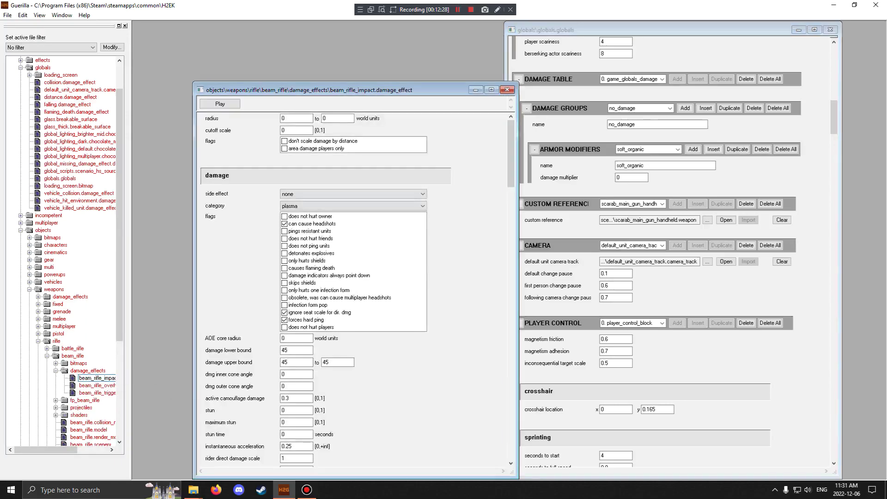
pyautogui.moveTo(319, 91); pyautogui.dragTo(283, 36)
pyautogui.moveTo(323, 425); pyautogui.dragTo(323, 478)
pyautogui.moveTo(475, 111); pyautogui.dragTo(475, 124)
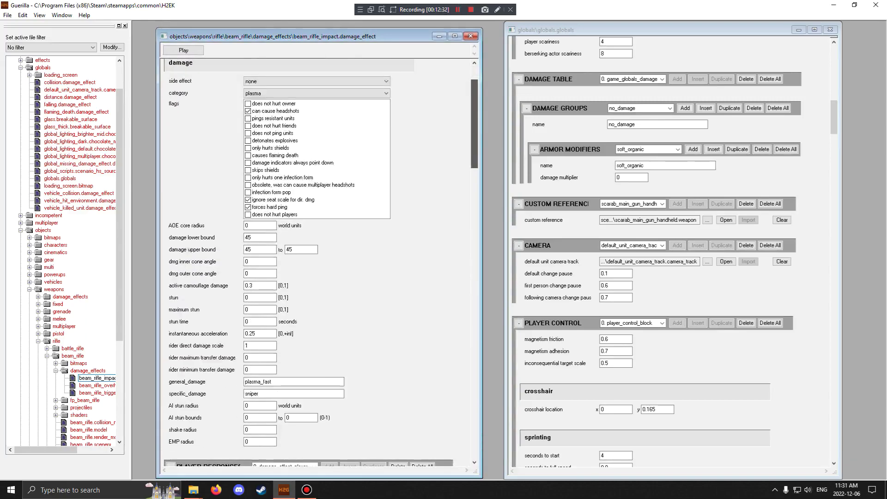
pyautogui.scroll(-6, 319, 259)
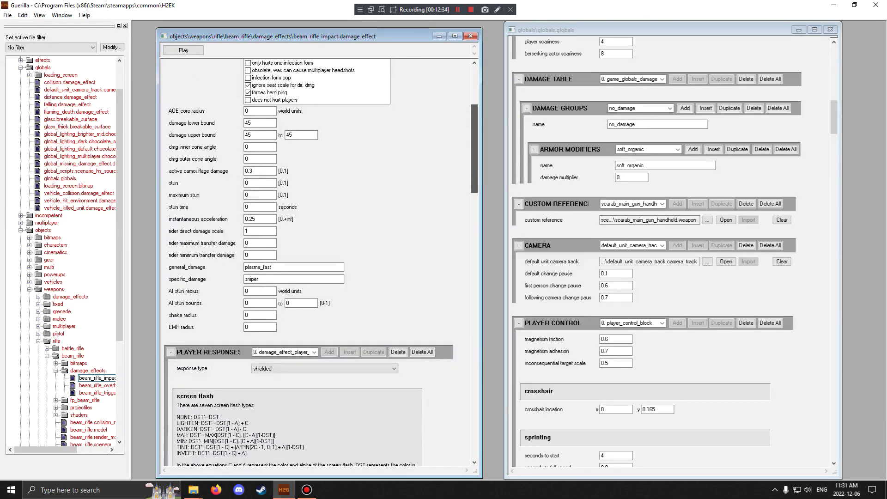
pyautogui.scroll(4, 319, 259)
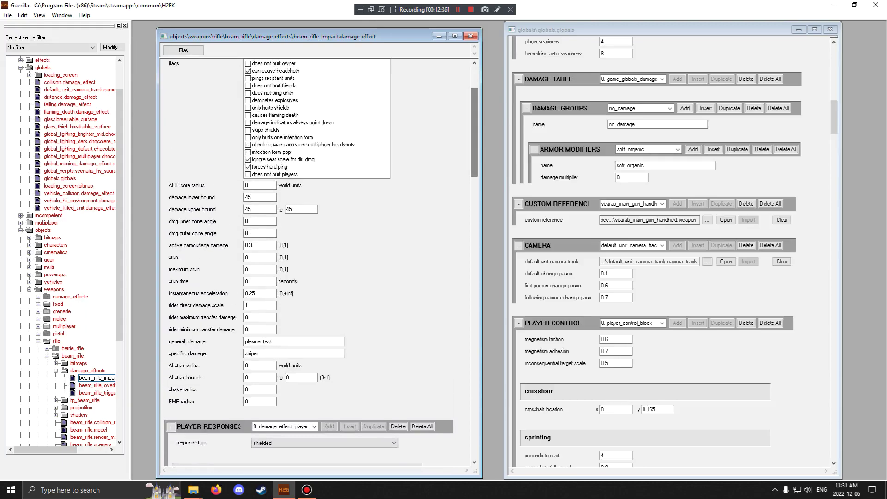
# Display the plasma_fast damage group with its tough_organic_flesh_brute_tartarus armor modifier
pyautogui.click(640, 108)
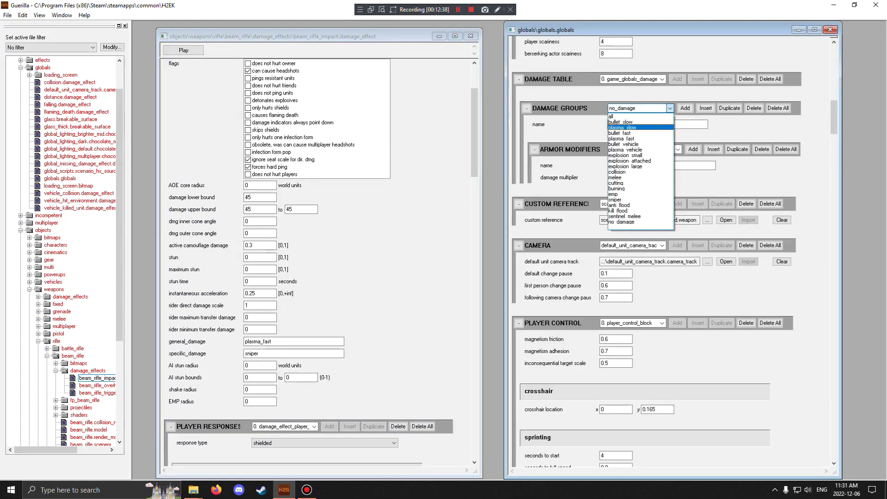
pyautogui.click(622, 139)
pyautogui.click(649, 149)
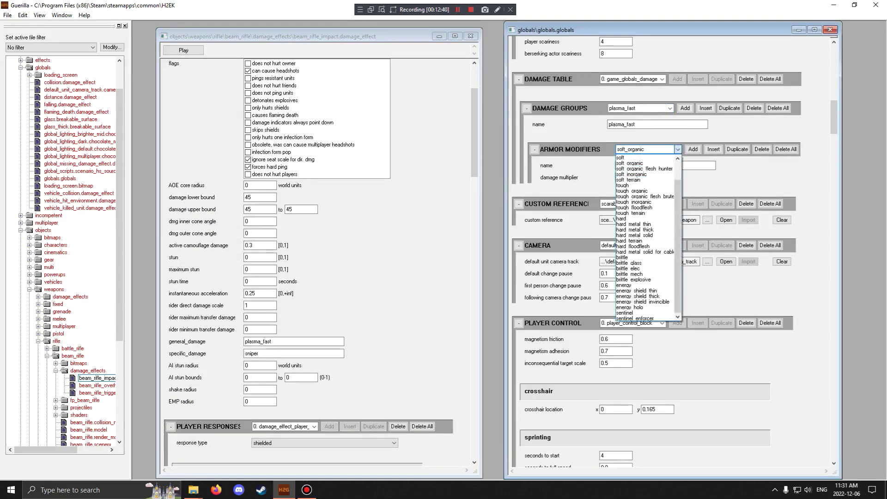
pyautogui.click(643, 197)
# Switch to the sniper damage group and check its list of armor modifiers
pyautogui.click(640, 108)
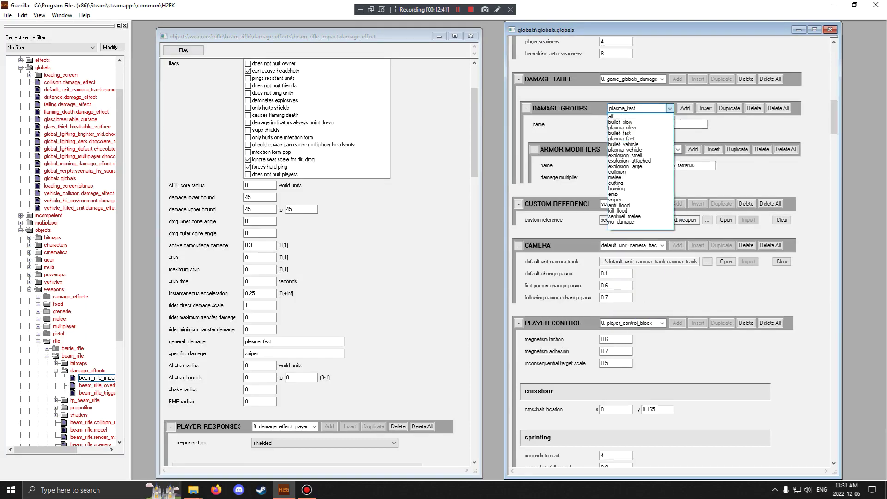
pyautogui.click(616, 200)
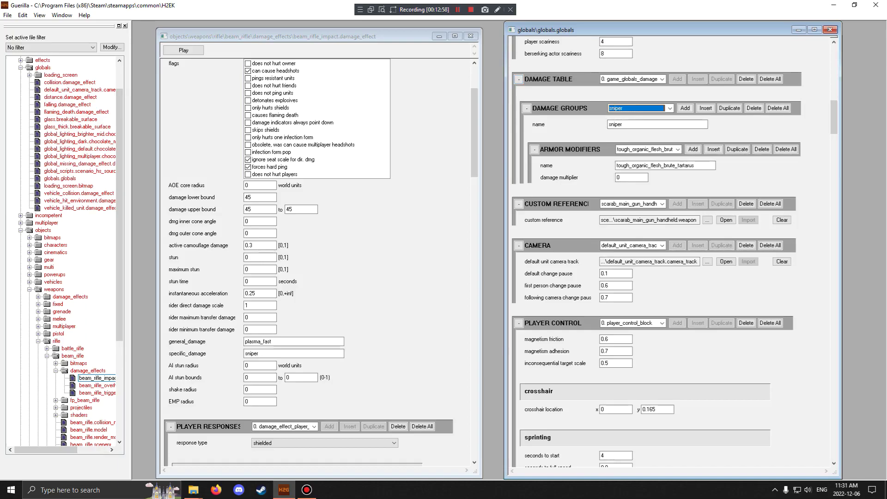
pyautogui.click(678, 149)
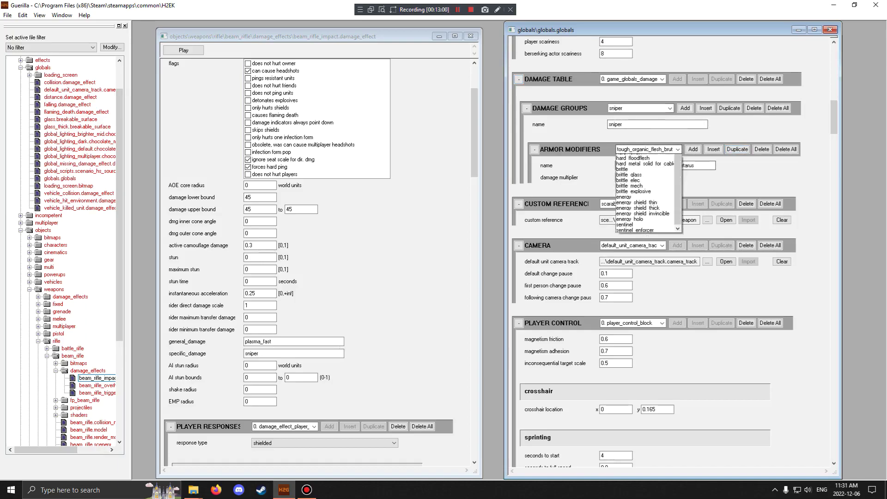
pyautogui.click(678, 150)
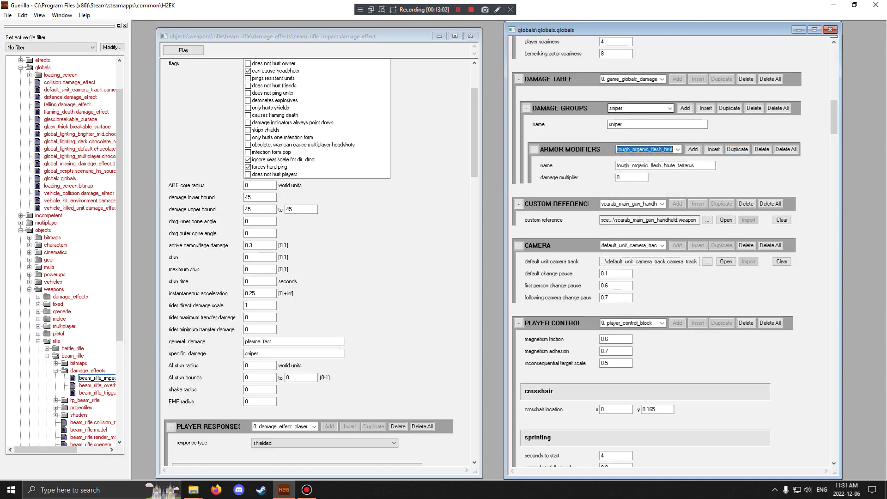
# Check the damage groups list against beam_rifle_impact's specific_damage name and review that tag's damage flags and radius
pyautogui.click(670, 108)
pyautogui.click(669, 108)
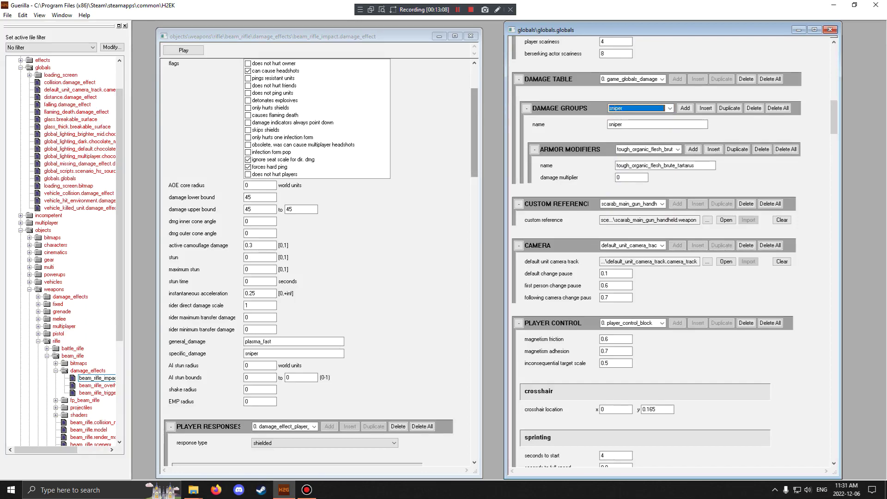
pyautogui.moveTo(474, 133)
pyautogui.mouseDown()
pyautogui.moveTo(474, 111)
pyautogui.moveTo(474, 123)
pyautogui.mouseUp()
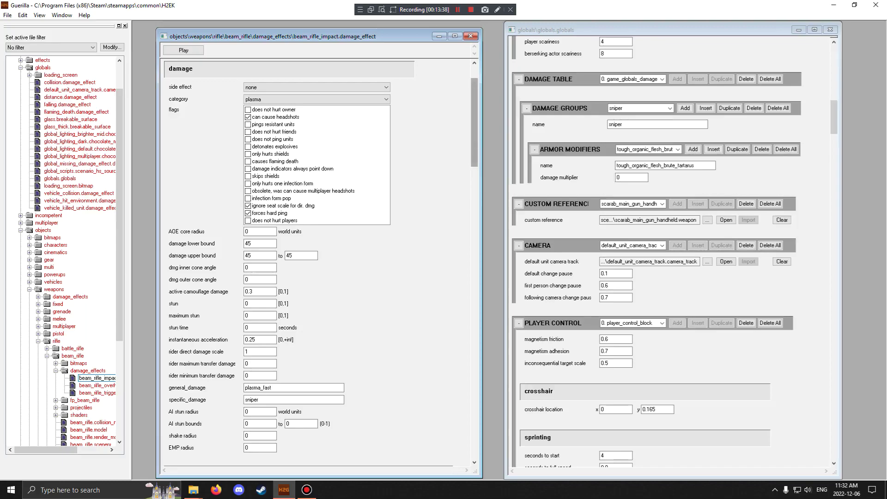
pyautogui.scroll(2, 319, 264)
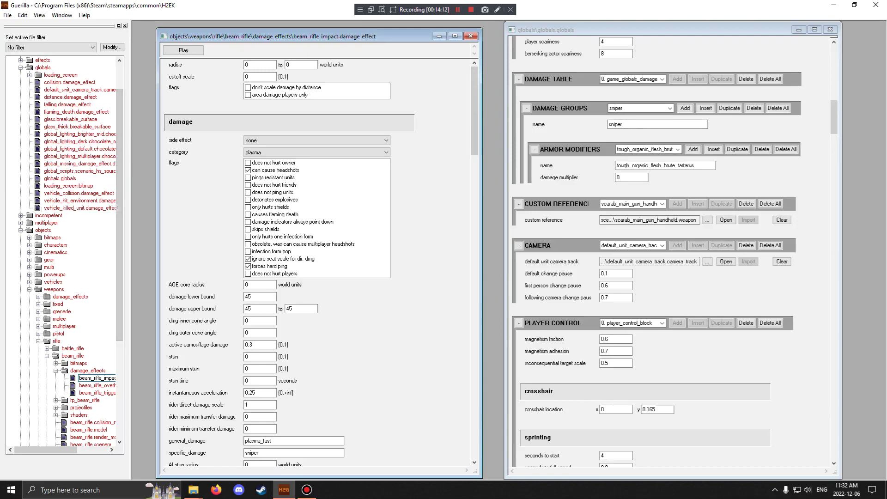
# Collapse the globals and weapons folders and open objects\characters\brute\tartarus\brute_tartarus.model in front of the other tags
pyautogui.click(21, 68)
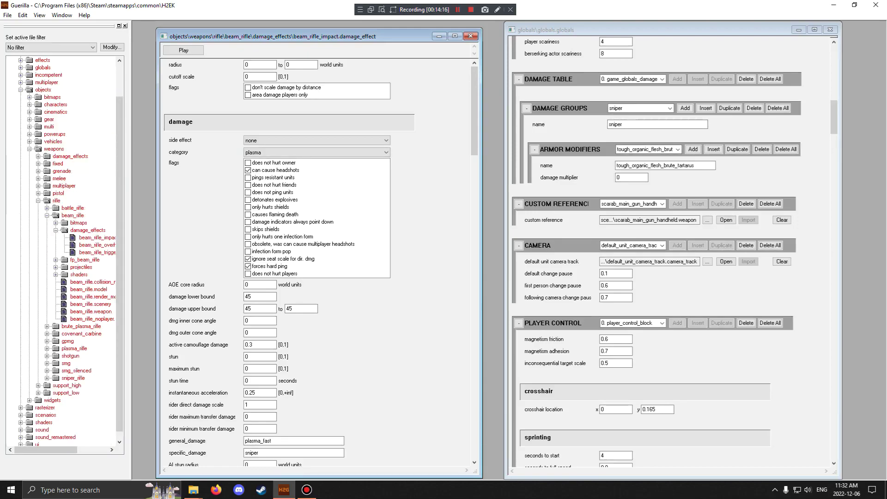
pyautogui.click(30, 149)
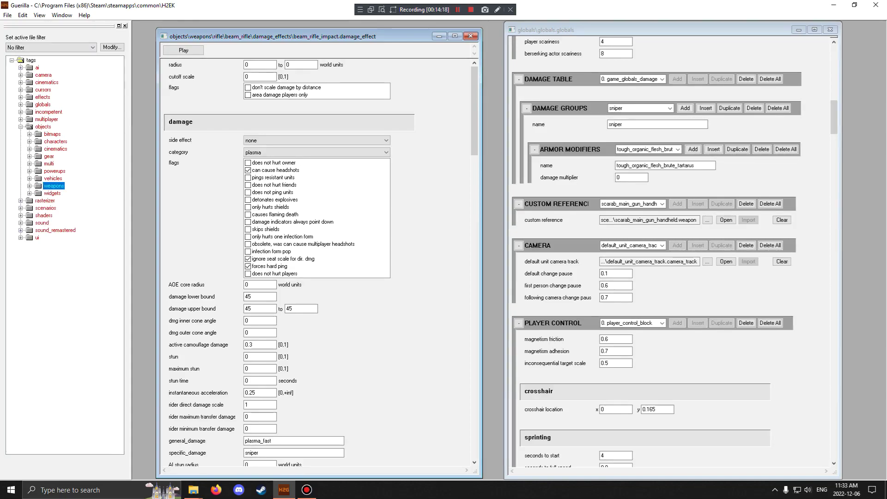
pyautogui.click(29, 141)
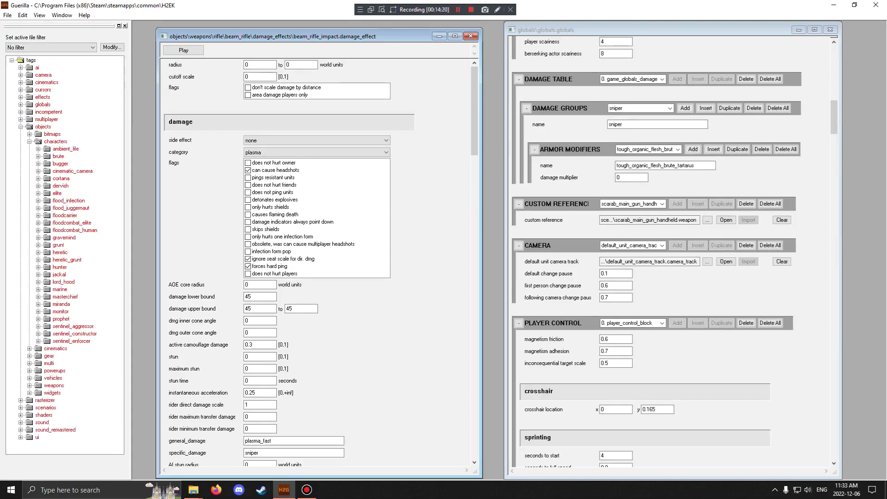
pyautogui.rightClick(69, 230)
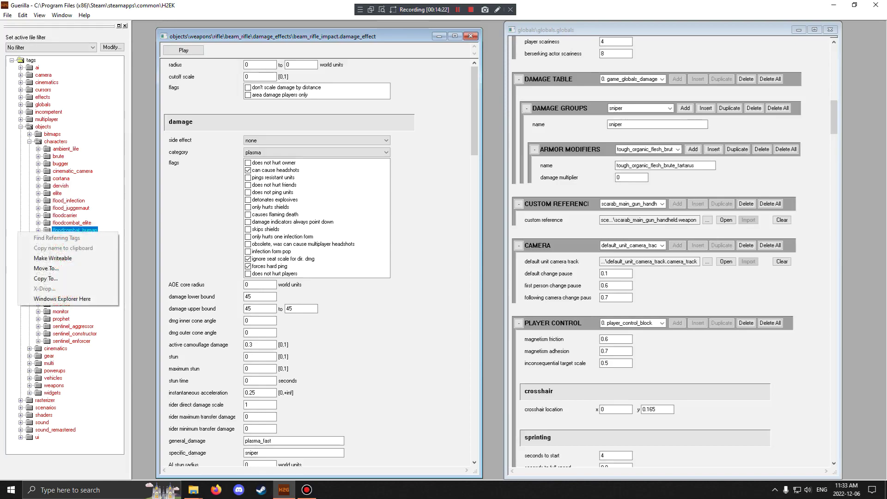
pyautogui.click(69, 200)
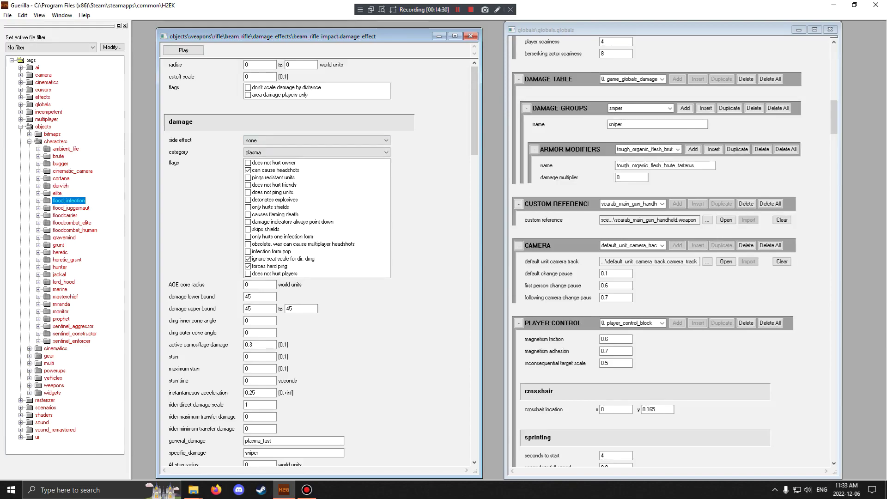
pyautogui.click(38, 156)
pyautogui.click(46, 259)
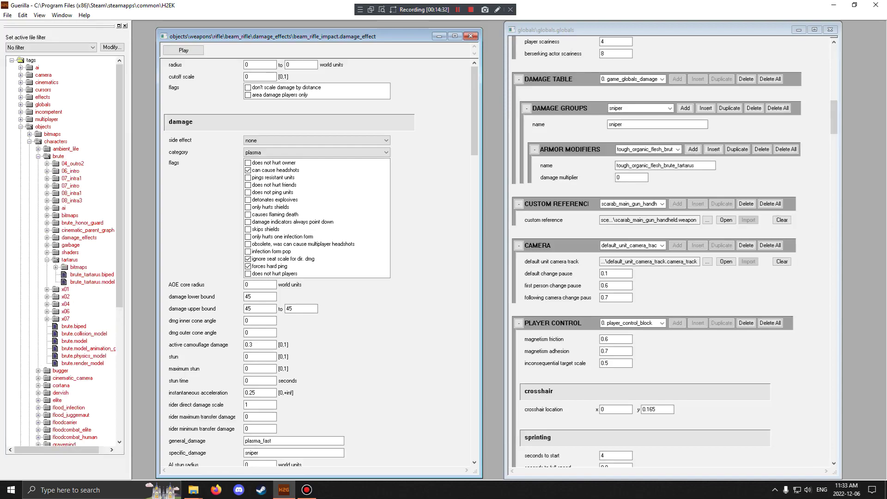
pyautogui.click(92, 282)
pyautogui.moveTo(324, 101); pyautogui.dragTo(447, 31)
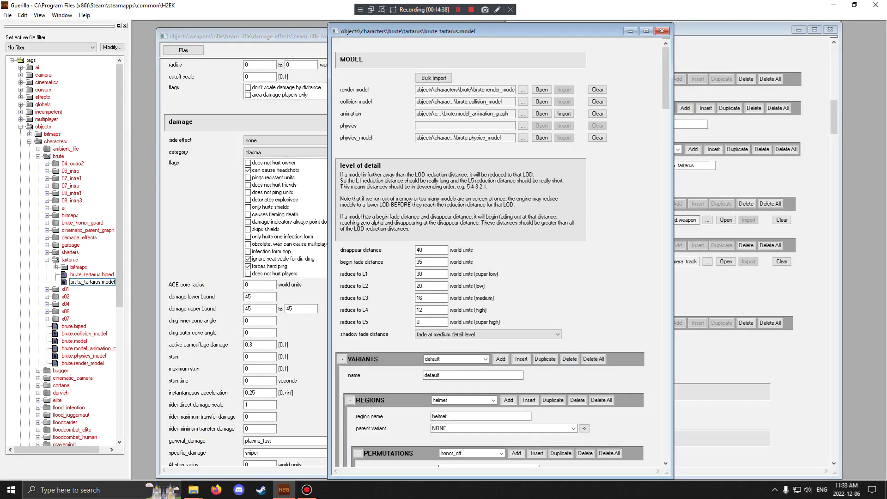
# Go through brute_tartarus.model's head, helmet and body materials and check each one's global material name
pyautogui.scroll(-10, 499, 254)
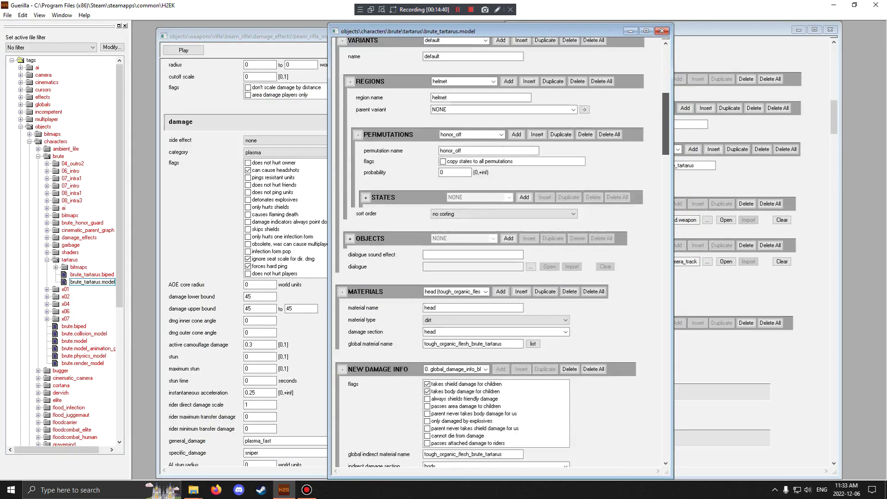
pyautogui.click(486, 43)
pyautogui.click(455, 51)
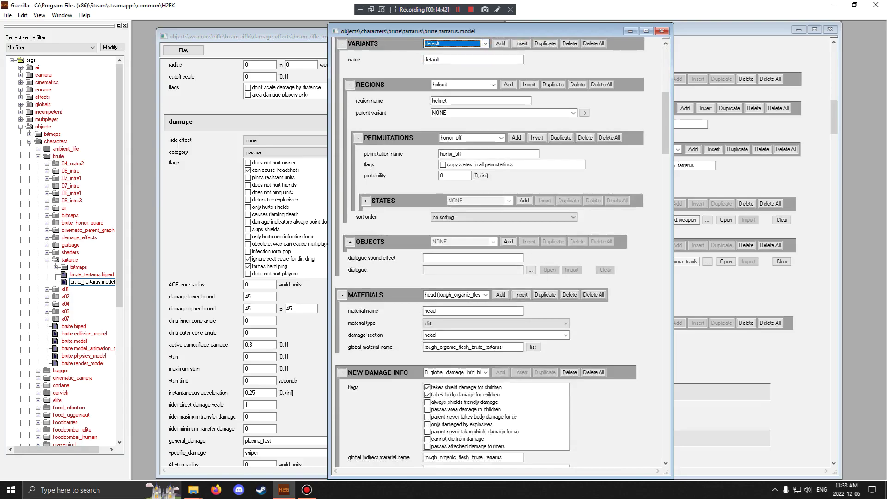
pyautogui.scroll(-8, 499, 254)
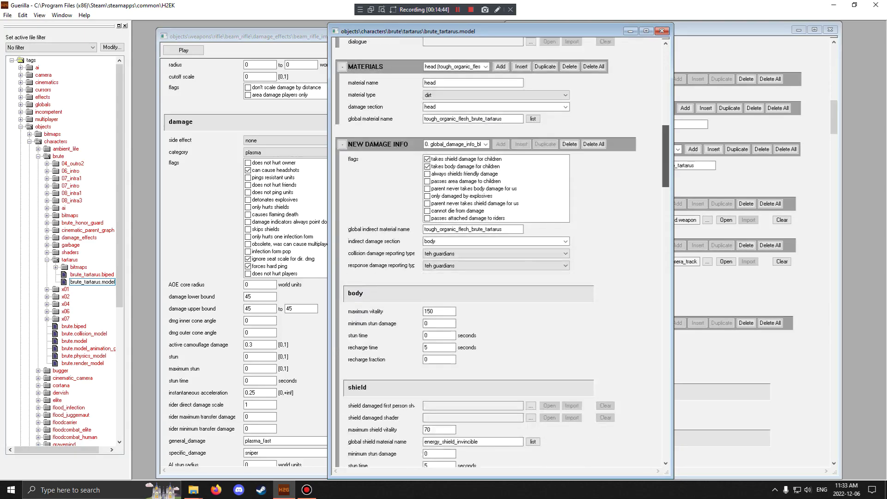
pyautogui.click(486, 54)
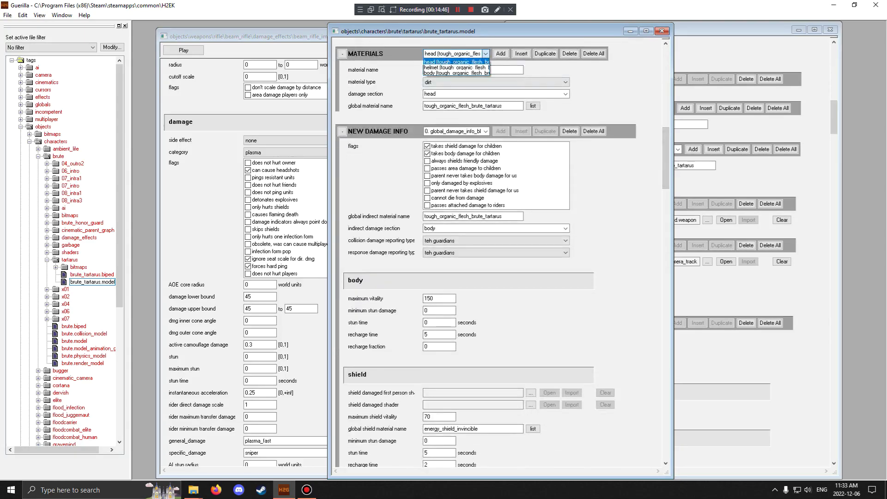
pyautogui.click(455, 61)
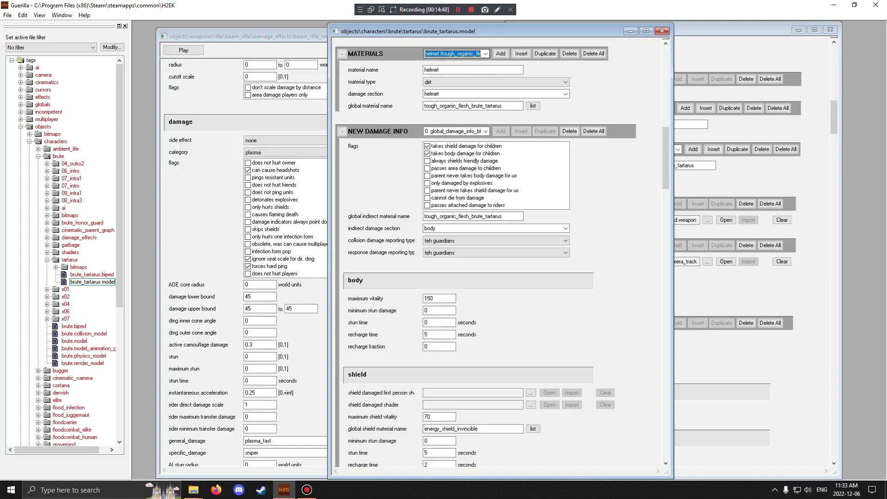
pyautogui.press('Down')
pyautogui.press('Down')
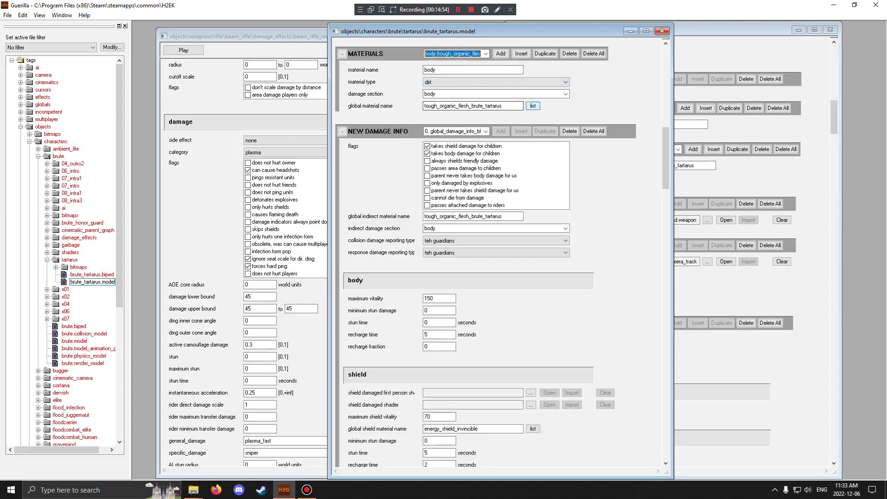
# Browse the default_material categories available for the body material's global material name and leave the choice unchanged
pyautogui.click(533, 106)
pyautogui.moveTo(562, 127)
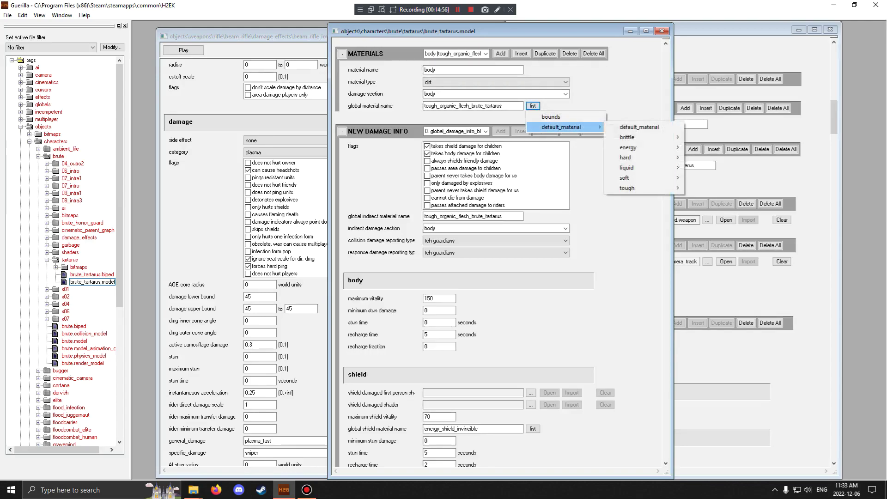
pyautogui.click(584, 101)
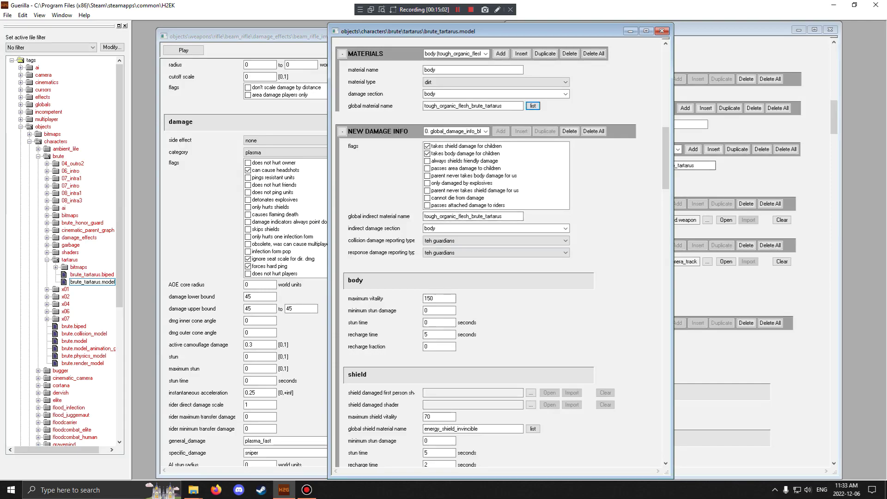
# Review brute_tartarus.model's damage sections and its new damage info, including the global indirect and global shield material names
pyautogui.scroll(-10, 499, 254)
pyautogui.scroll(-15, 499, 254)
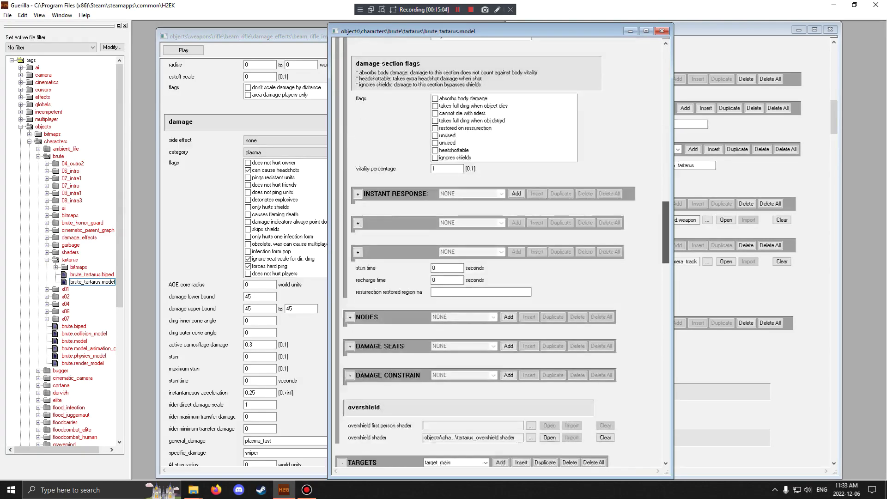
pyautogui.scroll(20, 499, 254)
pyautogui.scroll(14, 499, 254)
pyautogui.scroll(-15, 499, 255)
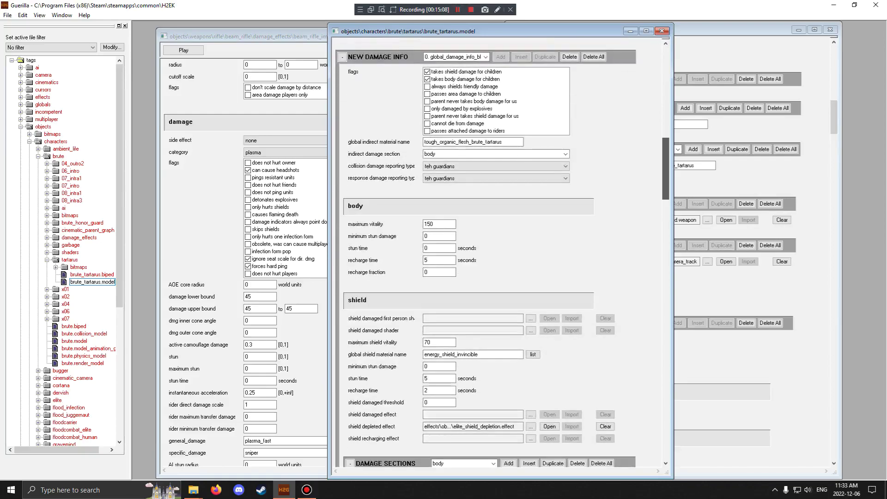
pyautogui.moveTo(666, 169); pyautogui.dragTo(666, 169)
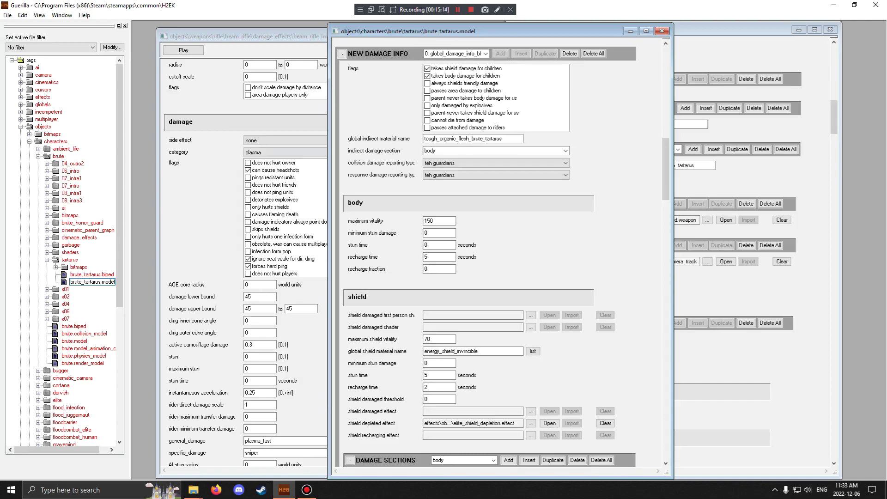
pyautogui.click(507, 138)
# Collapse the brute folder, open hunter.model from the hunter folder, enlarge its window and bring its materials into view
pyautogui.click(46, 260)
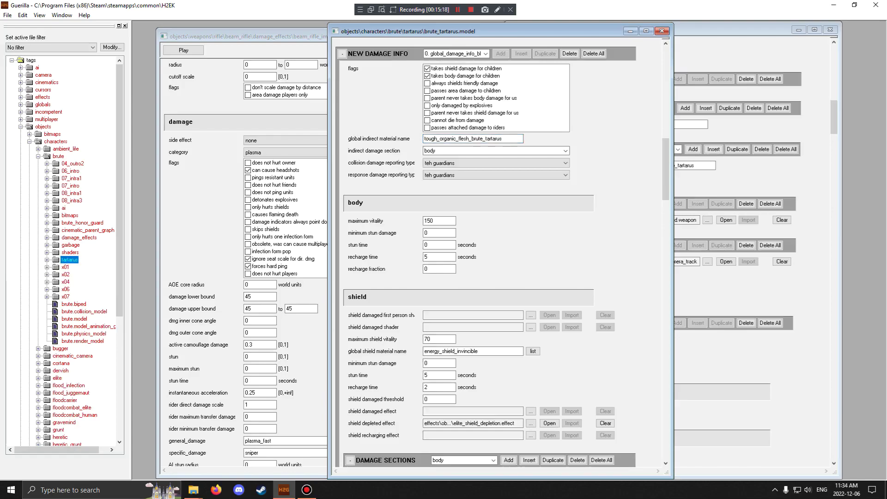
pyautogui.click(38, 156)
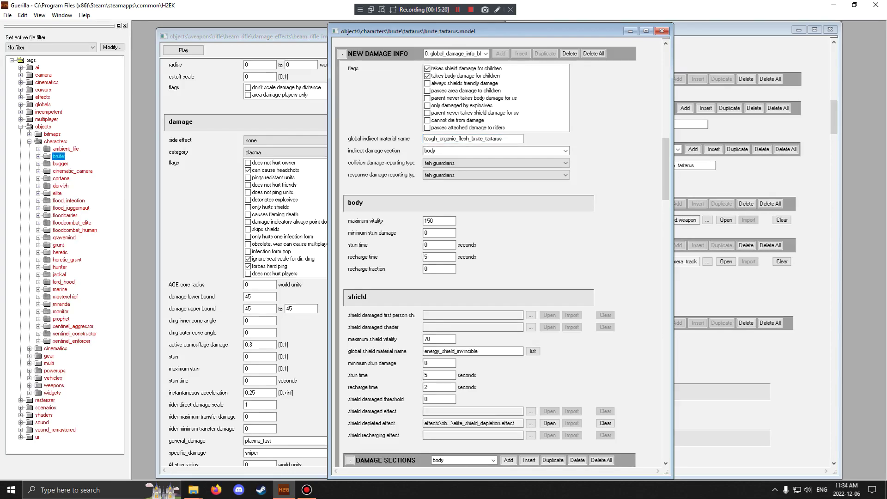
pyautogui.click(38, 259)
pyautogui.click(38, 260)
pyautogui.click(38, 267)
pyautogui.doubleClick(76, 333)
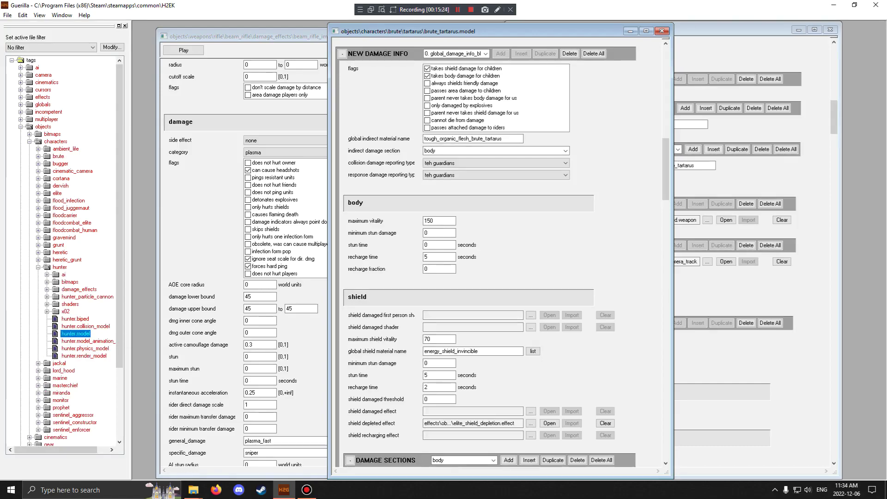
pyautogui.moveTo(370, 114); pyautogui.dragTo(468, 49)
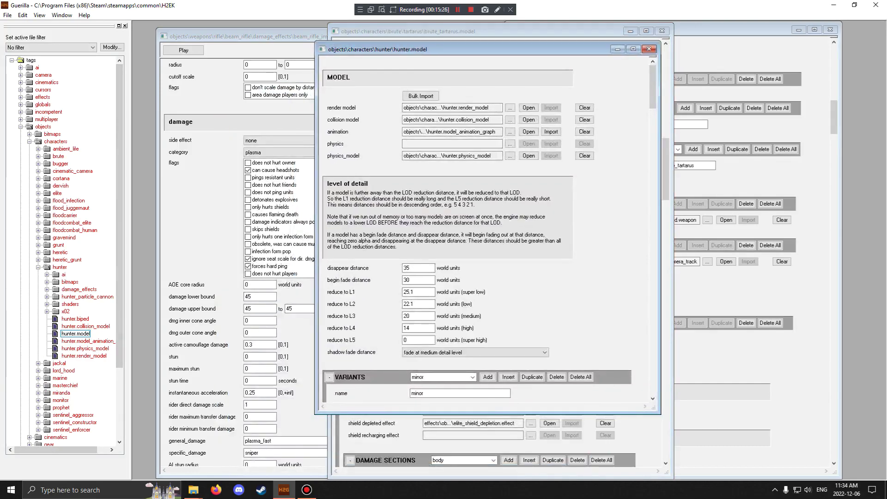
pyautogui.moveTo(499, 415); pyautogui.dragTo(500, 479)
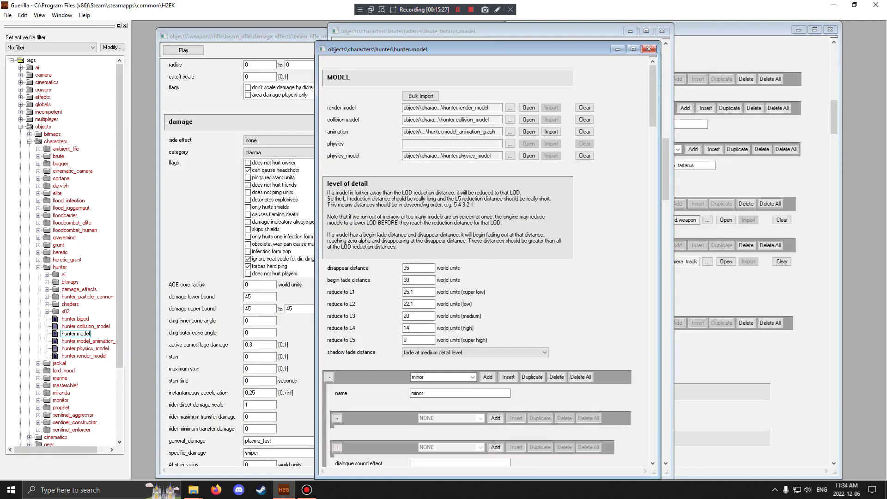
pyautogui.moveTo(653, 99); pyautogui.dragTo(653, 160)
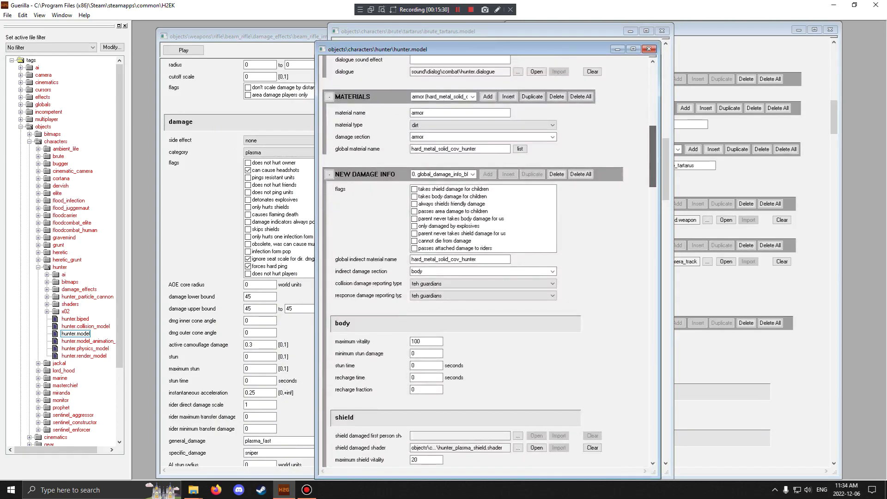
# Check the hunter's materials list and the skin material's global material name, and close hunter.model
pyautogui.click(472, 96)
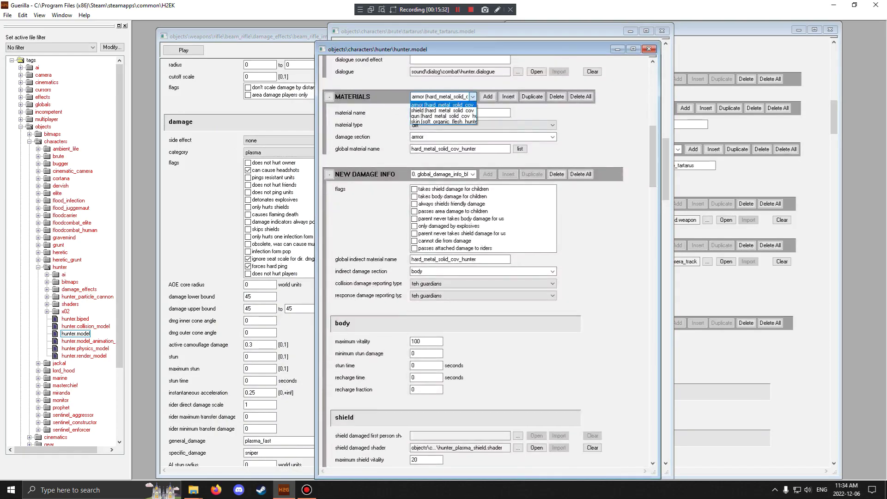
pyautogui.click(442, 105)
pyautogui.scroll(-3, 442, 98)
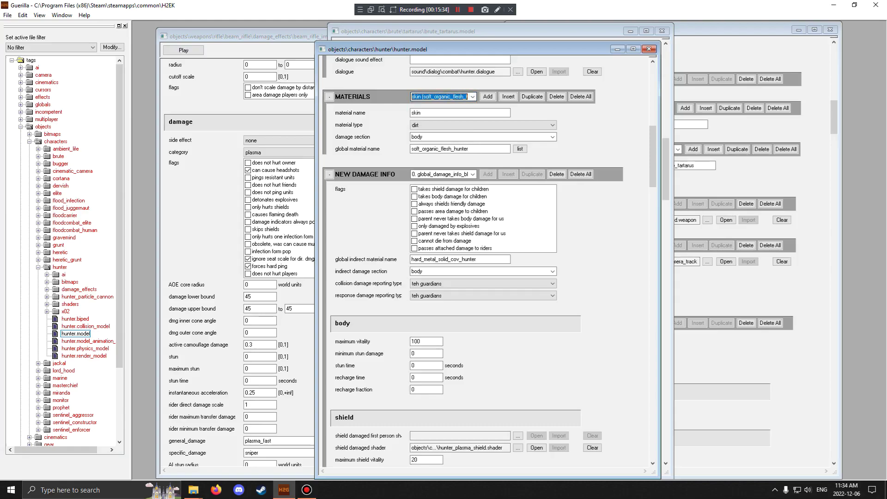
pyautogui.click(472, 96)
pyautogui.click(443, 123)
pyautogui.click(650, 49)
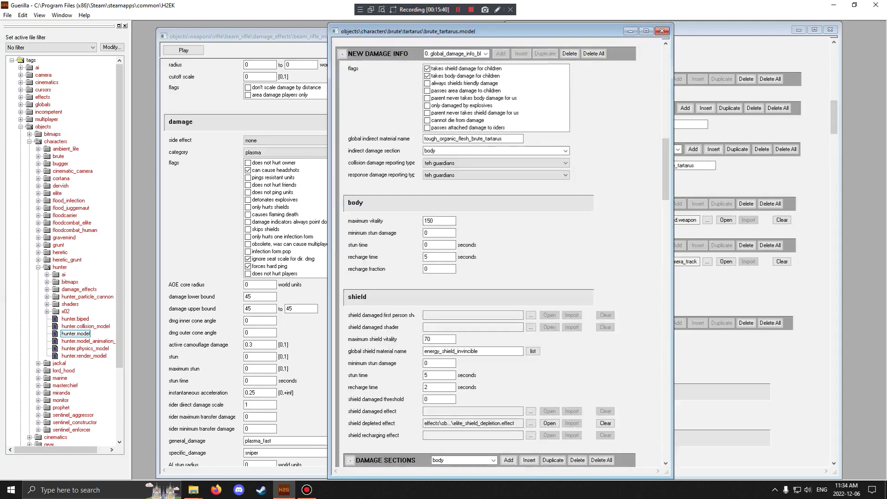
# Collapse the characters folder, open objects\vehicles\warthog\warthog.model, enlarge its window and bring its materials block into view
pyautogui.click(38, 267)
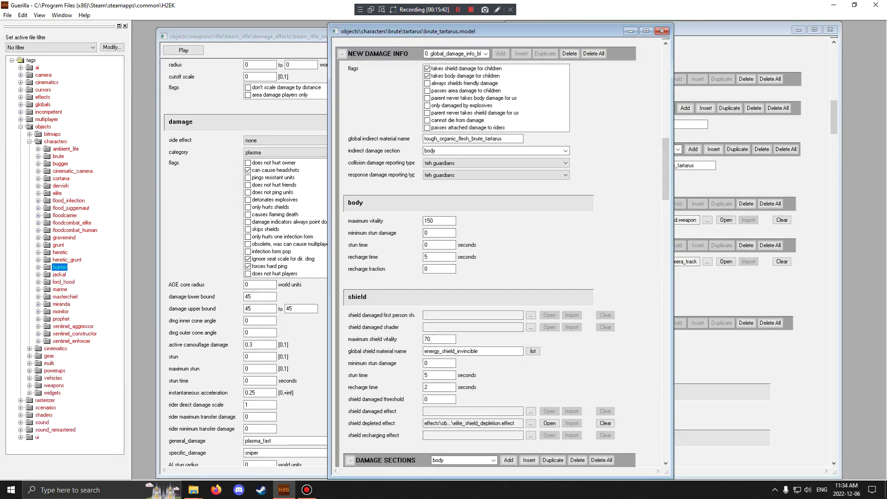
pyautogui.press('Left')
pyautogui.press('Left')
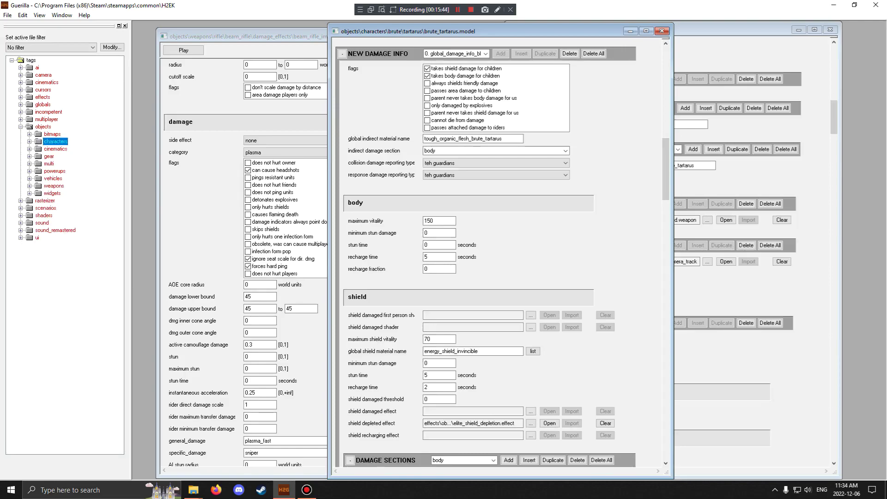
pyautogui.click(29, 178)
pyautogui.press('w')
pyautogui.press('Right')
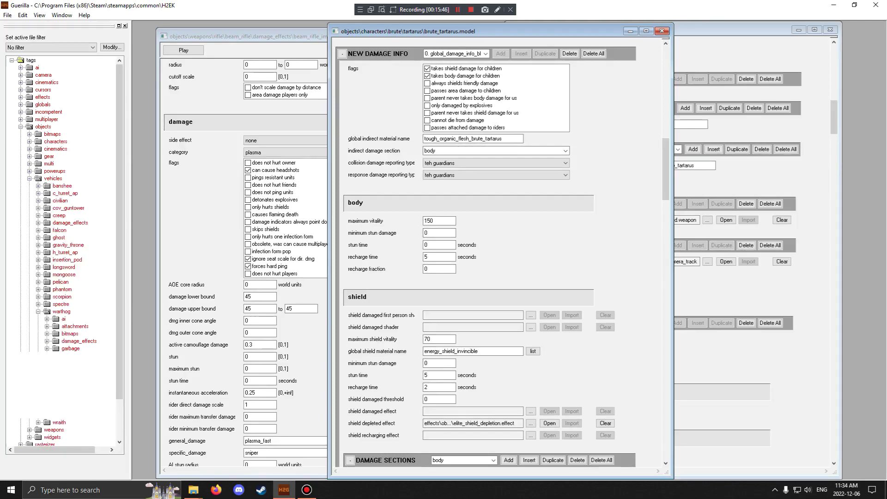
pyautogui.doubleClick(77, 385)
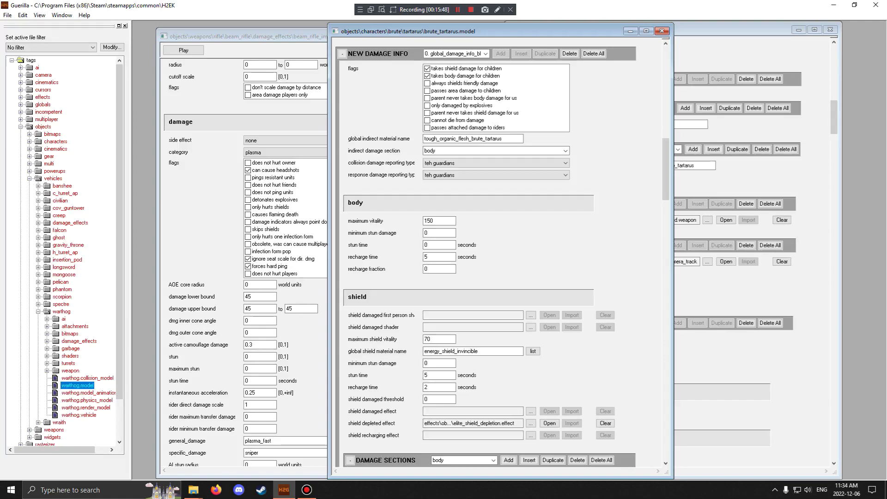
pyautogui.click(29, 179)
pyautogui.moveTo(567, 157); pyautogui.dragTo(567, 184)
pyautogui.moveTo(416, 126); pyautogui.dragTo(508, 42)
pyautogui.moveTo(502, 395); pyautogui.dragTo(501, 478)
pyautogui.moveTo(659, 115); pyautogui.dragTo(660, 146)
pyautogui.scroll(-2, 493, 259)
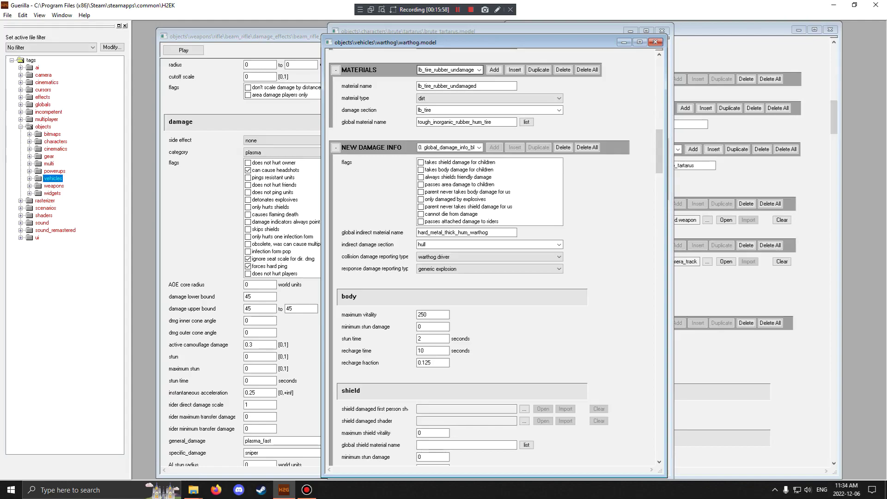
# Step through the warthog's materials from lb_corner_metal to windshield_glass, comparing their damage sections and global material names
pyautogui.click(479, 70)
pyautogui.click(449, 83)
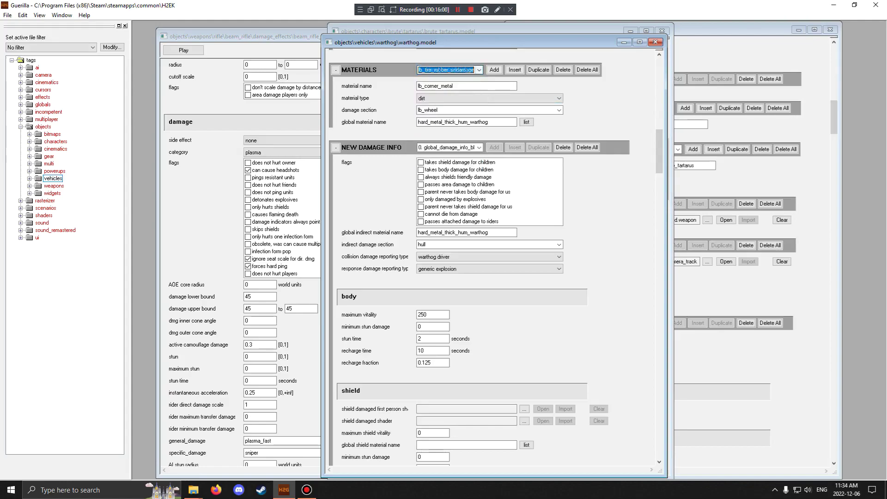
pyautogui.press('Down')
pyautogui.press('Down')
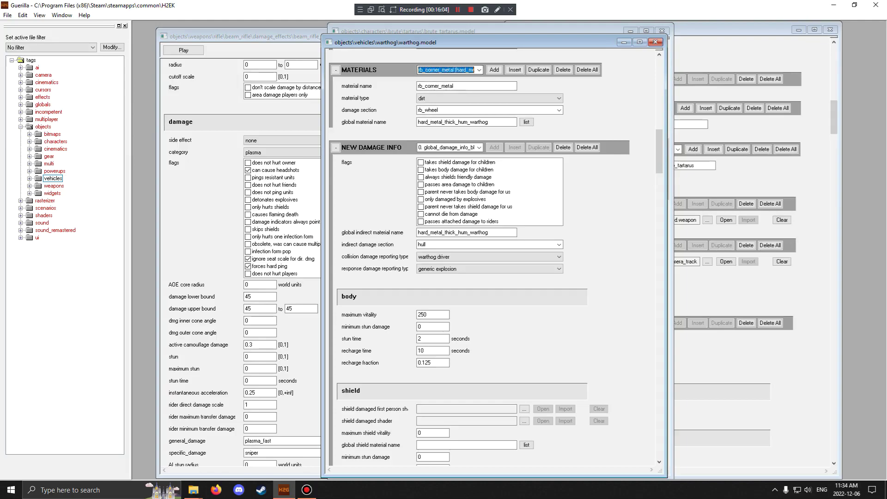
pyautogui.press('Down')
pyautogui.press('Down')
pyautogui.press('Down')
pyautogui.press('Down')
pyautogui.press('Down')
pyautogui.press('Down')
pyautogui.press('Down')
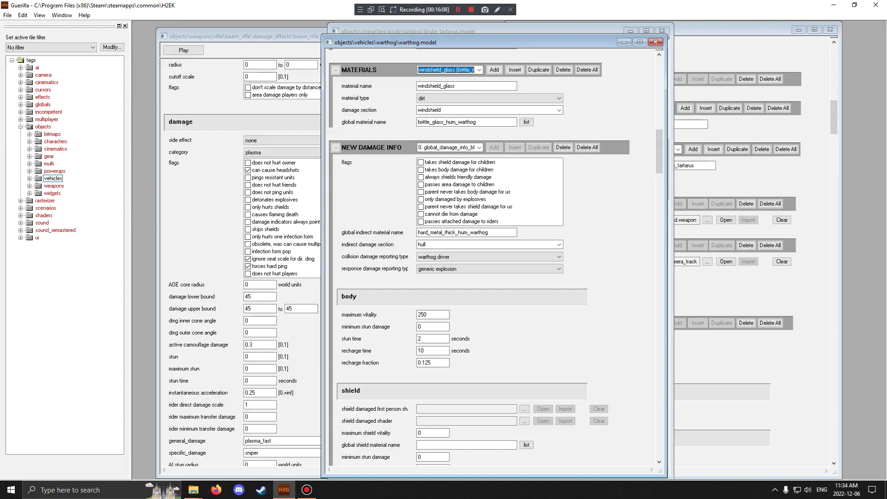
# Step through the warthog's remaining materials from windshield_glass to rf_tire_rubber, comparing damage sections and global material names
pyautogui.press('Down')
pyautogui.press('Down')
pyautogui.press('Down')
pyautogui.press('Down')
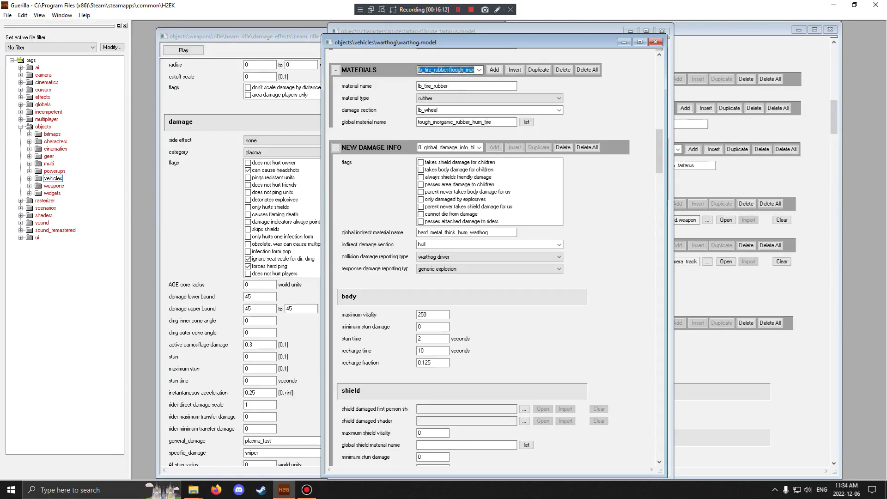
pyautogui.press('Down')
pyautogui.press('Down')
pyautogui.press('Down')
# Review the warthog's complete materials list, keeping the rf_tire_rubber material selected
pyautogui.hotkey('alt', 'Down')
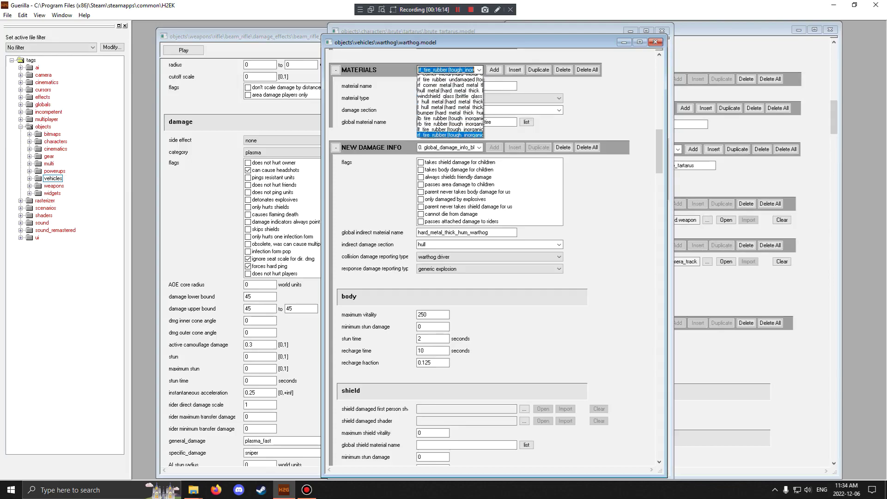
pyautogui.press('Return')
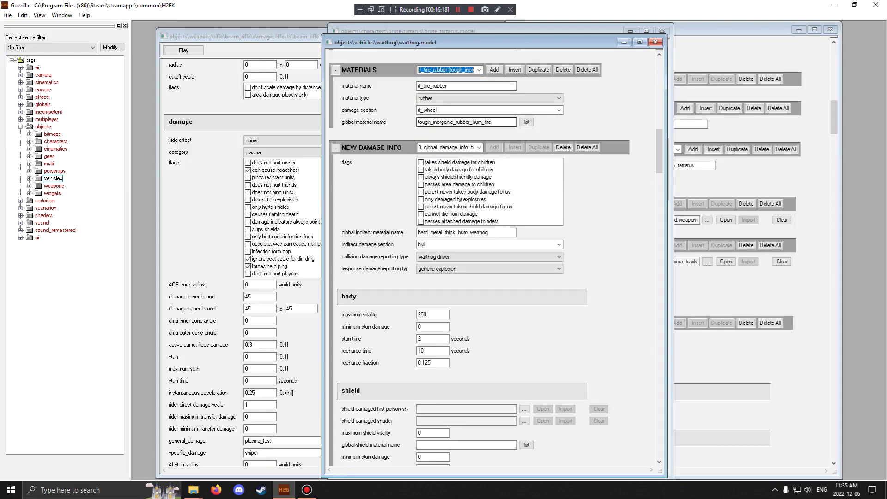
pyautogui.hotkey('alt', 'Down')
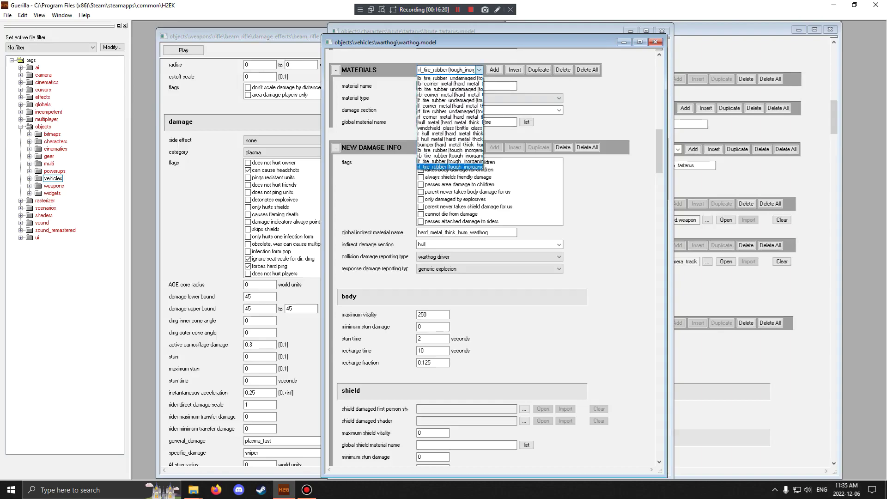
pyautogui.press('Return')
pyautogui.hotkey('alt', 'Down')
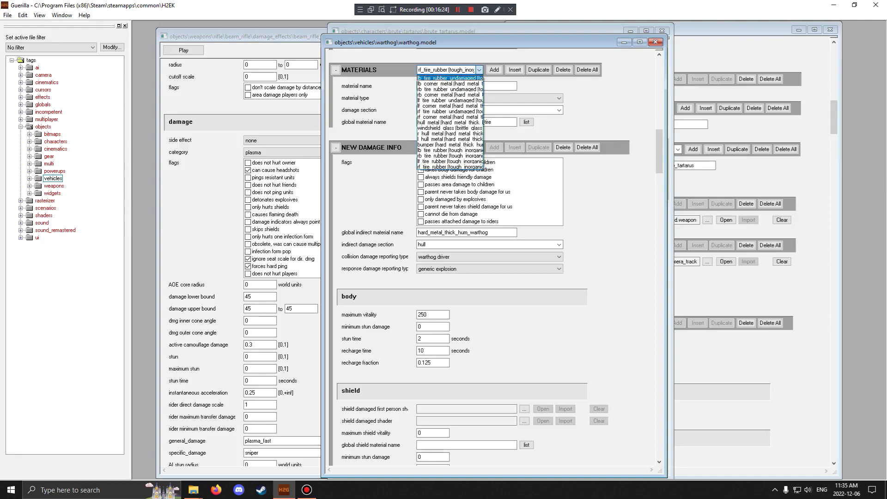
pyautogui.press('Return')
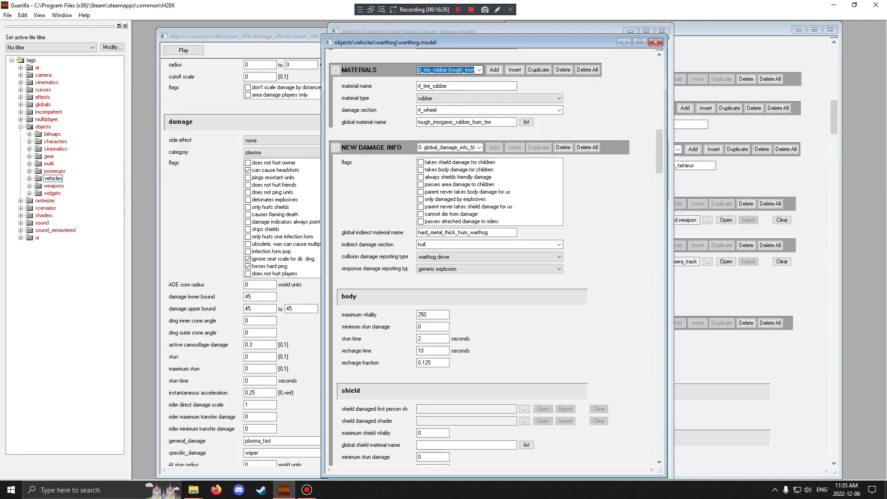
pyautogui.click(467, 86)
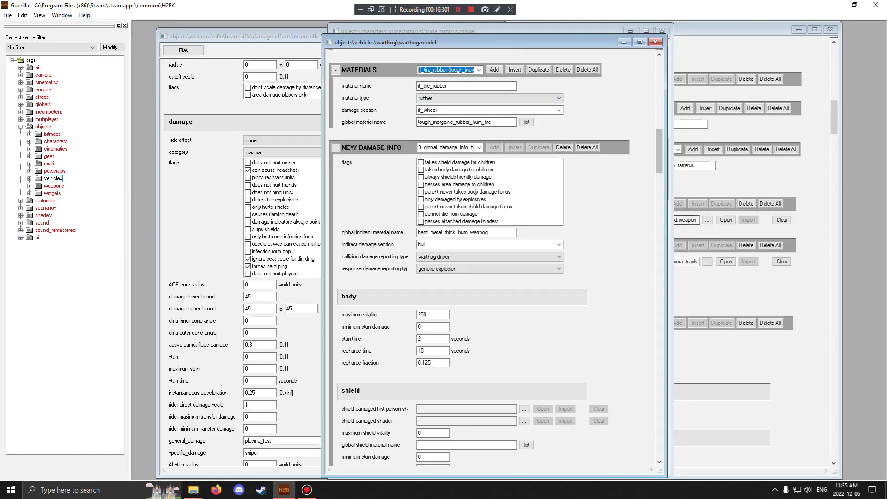
# Skim the rest of warthog.model, close it and move the brute_tartarus.model window clear of the beam rifle damage effect
pyautogui.scroll(-15, 494, 257)
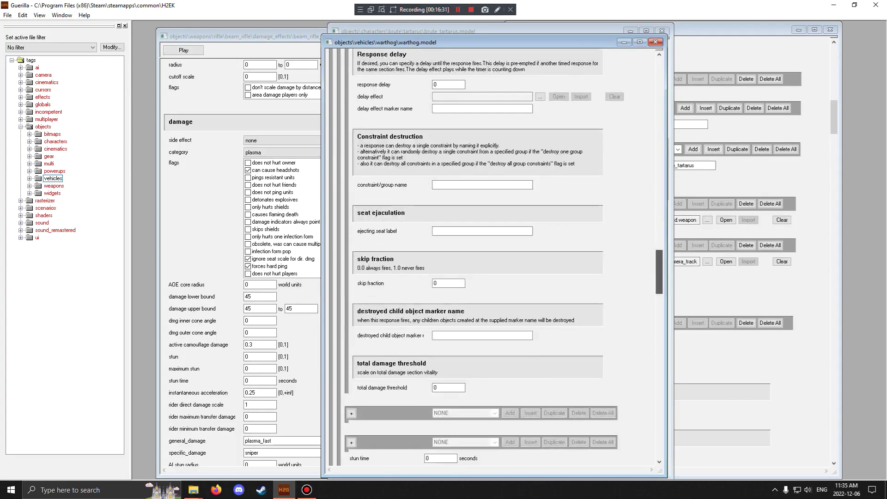
pyautogui.scroll(10, 493, 256)
pyautogui.click(655, 42)
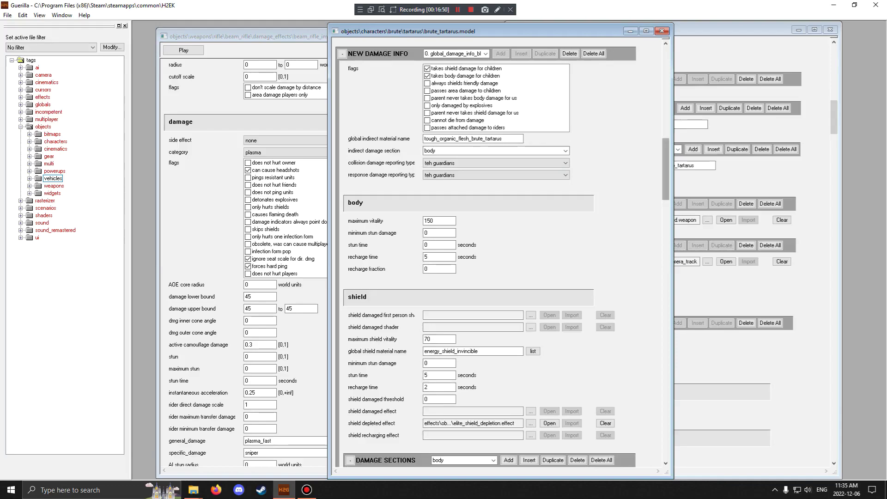
pyautogui.moveTo(555, 31); pyautogui.dragTo(704, 31)
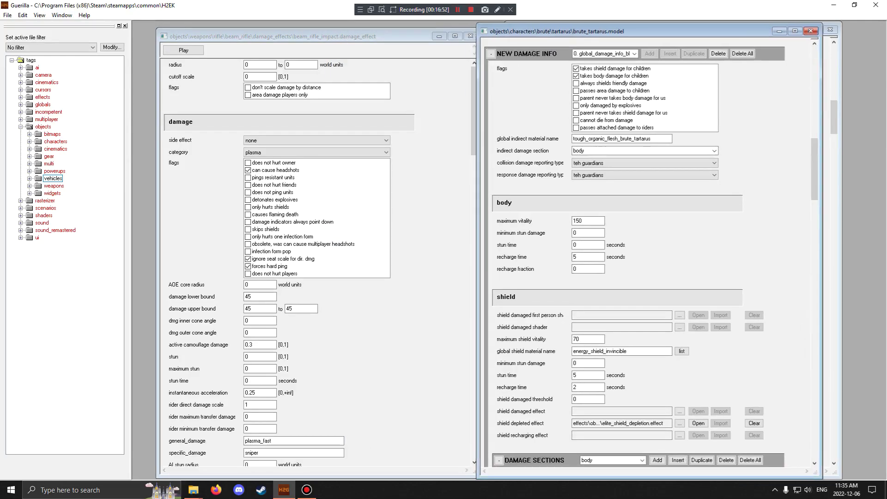
# Open jackal.model from the characters\jackal folder, collapse the objects folder, enlarge the model window and bring its materials into view
pyautogui.click(29, 142)
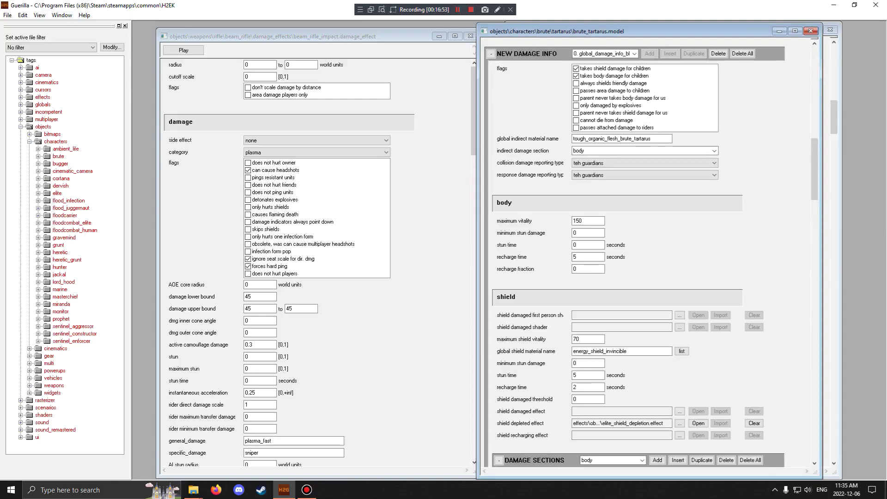
pyautogui.click(38, 275)
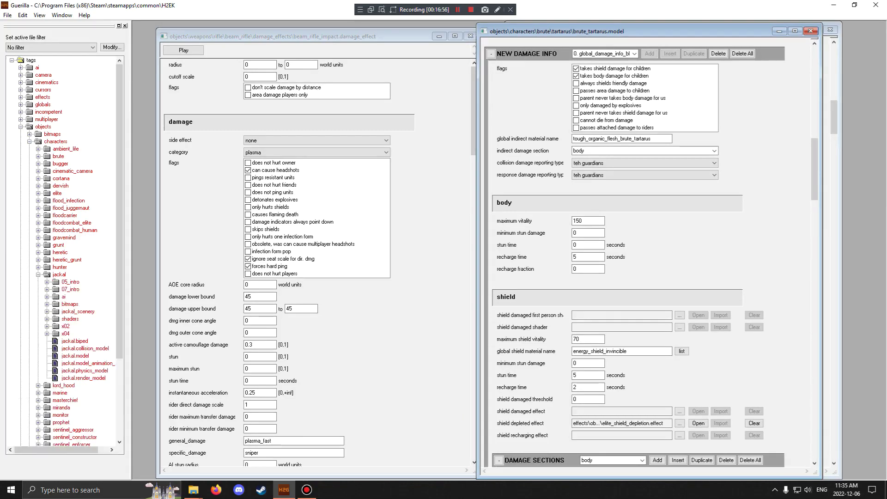
pyautogui.doubleClick(75, 356)
pyautogui.click(21, 127)
pyautogui.moveTo(379, 138); pyautogui.dragTo(317, 31)
pyautogui.moveTo(351, 371); pyautogui.dragTo(351, 478)
pyautogui.scroll(-15, 351, 252)
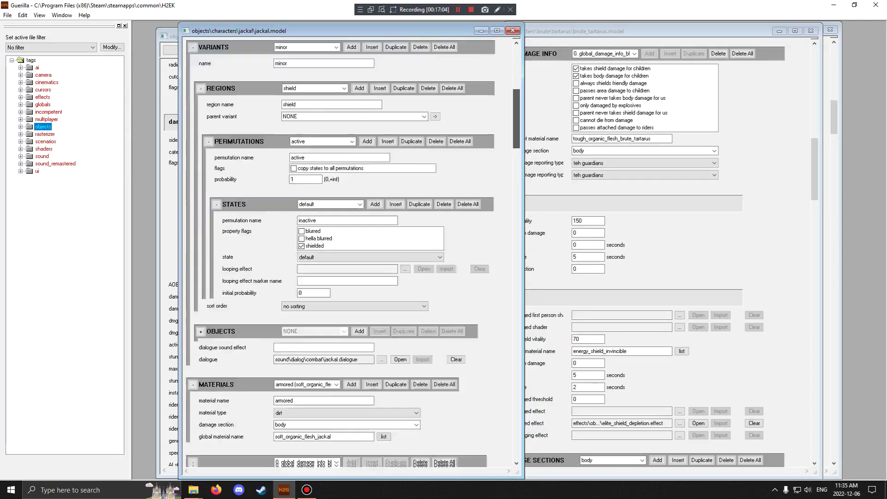
pyautogui.scroll(4, 353, 252)
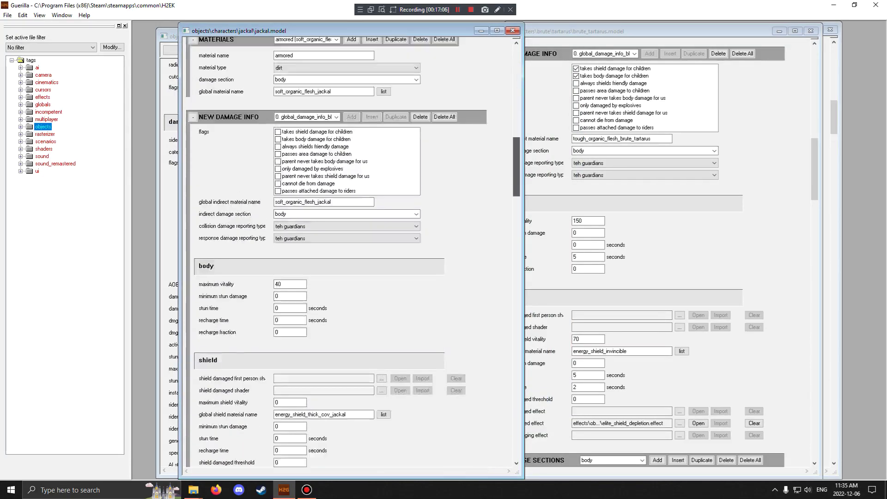
pyautogui.scroll(-1, 354, 252)
# Step back and forth through the jackal's armored, unarmored and other materials, comparing their damage sections and global material names
pyautogui.click(315, 43)
pyautogui.click(306, 63)
pyautogui.scroll(-1, 307, 45)
pyautogui.press('Down')
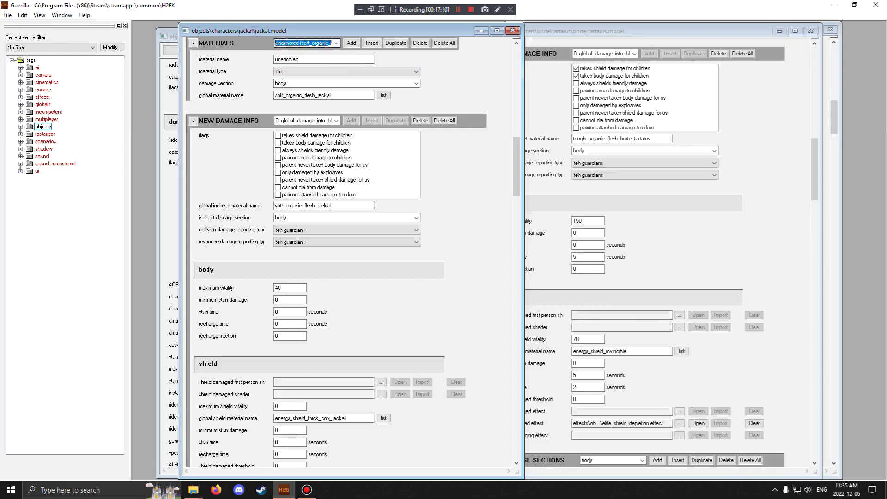
pyautogui.press('Up')
pyautogui.press('Up')
pyautogui.press('Down')
pyautogui.press('Down')
pyautogui.press('Down')
pyautogui.press('Up')
pyautogui.press('Up')
pyautogui.press('Down')
pyautogui.press('Up')
pyautogui.press('Up')
# Bring the materials block of brute_tartarus.model into view and reposition the jackal and Tartarus model windows
pyautogui.moveTo(815, 159); pyautogui.dragTo(814, 149)
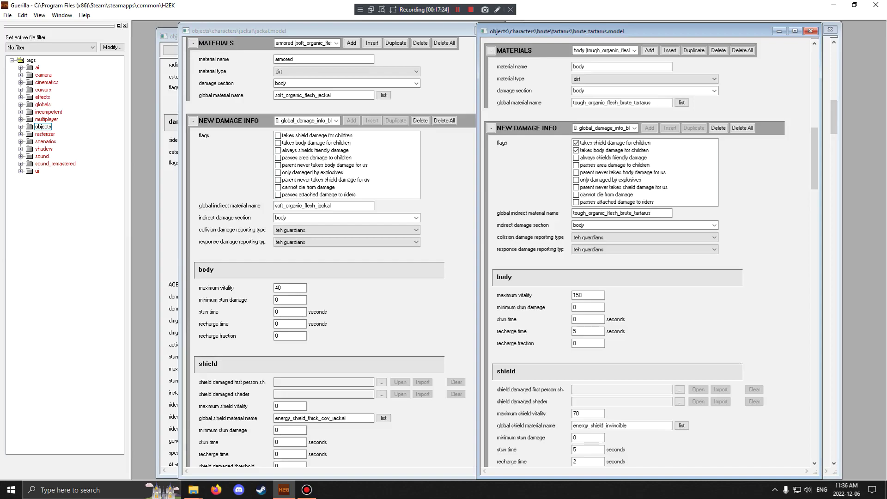
pyautogui.moveTo(369, 30); pyautogui.dragTo(358, 27)
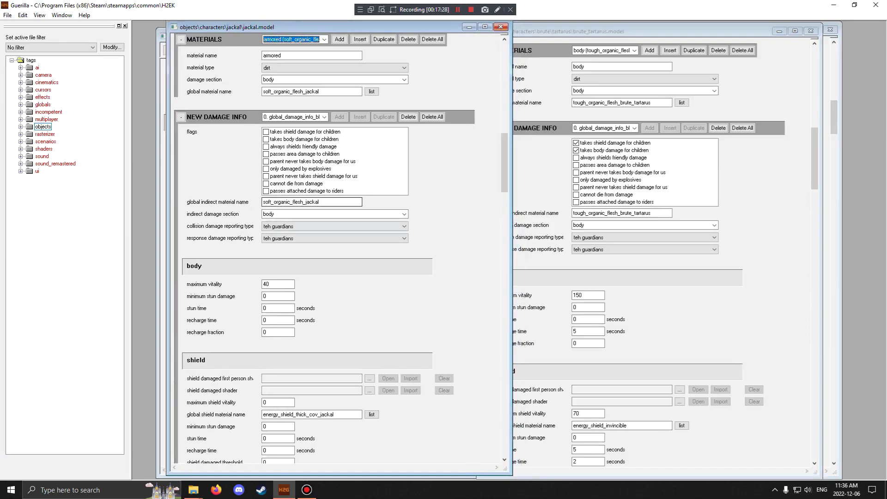
pyautogui.hotkey('ctrl', 'Tab')
pyautogui.moveTo(666, 31); pyautogui.dragTo(509, 28)
# Clear Tartarus's "takes shield damage for children" and "takes body damage for children" flags and enable both again
pyautogui.click(419, 139)
pyautogui.click(419, 147)
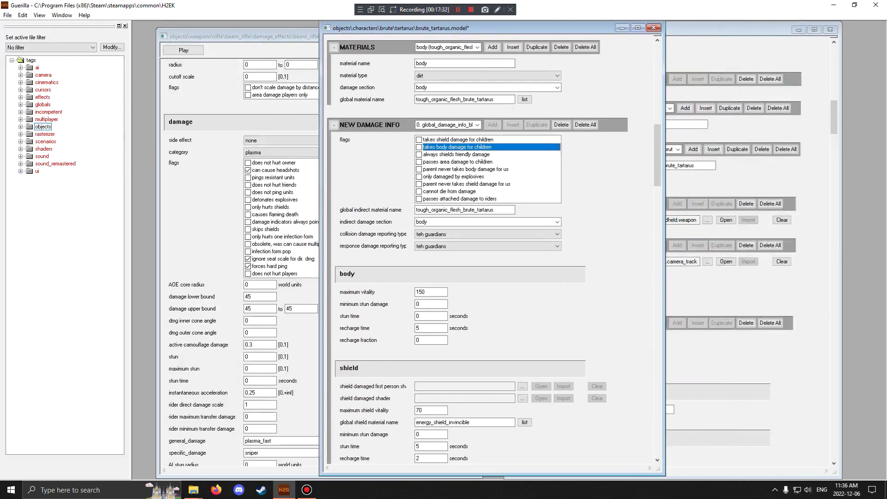
pyautogui.click(418, 147)
pyautogui.click(418, 139)
pyautogui.click(458, 147)
pyautogui.click(458, 140)
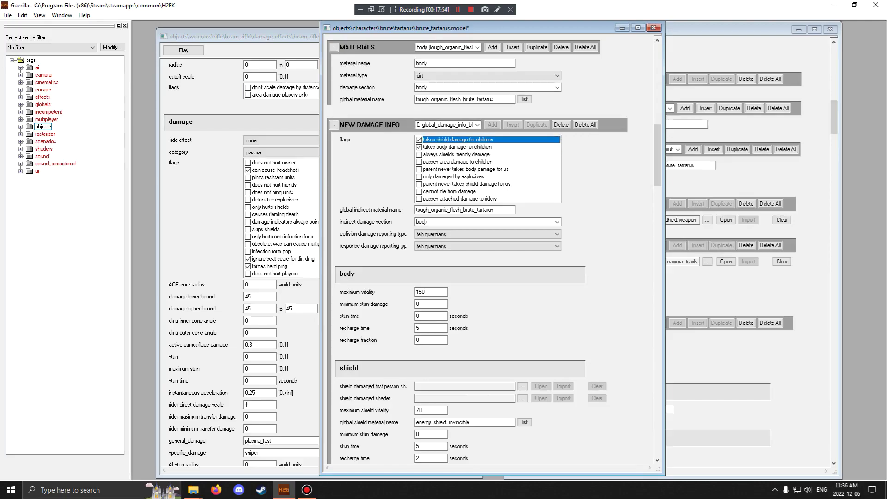
pyautogui.click(457, 147)
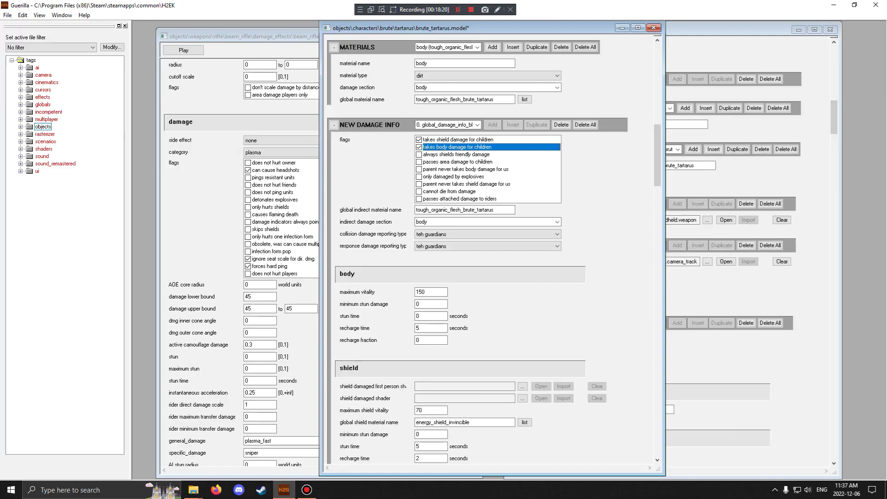
# Collapse the characters folder, open weapons\melee\gravity_hammer\gravity_hammer.model, enlarge its window and bring its materials into view
pyautogui.click(20, 126)
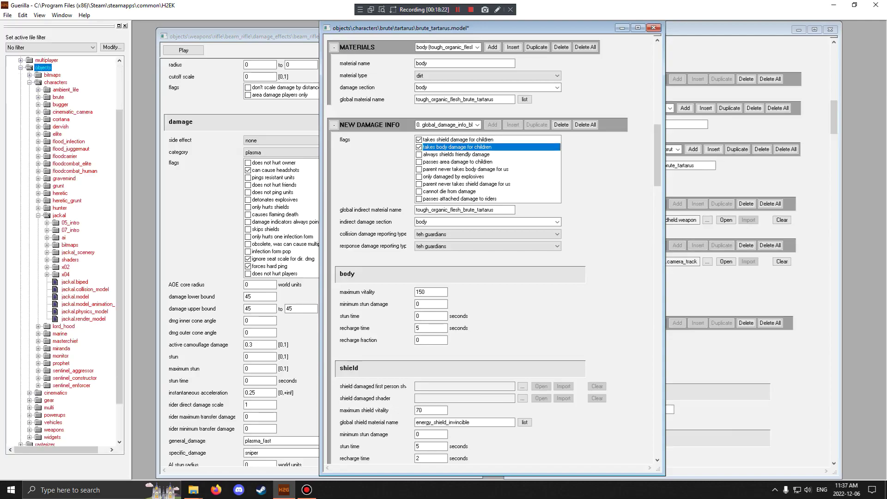
pyautogui.click(29, 83)
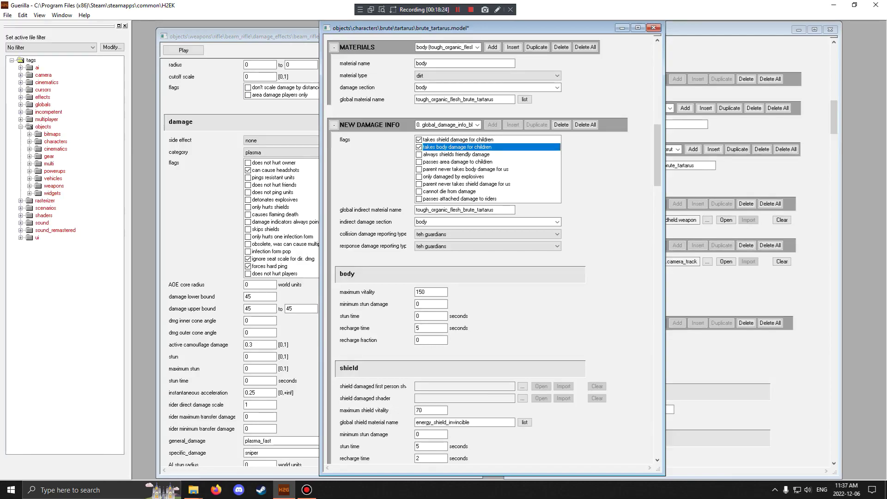
pyautogui.click(29, 186)
pyautogui.click(38, 238)
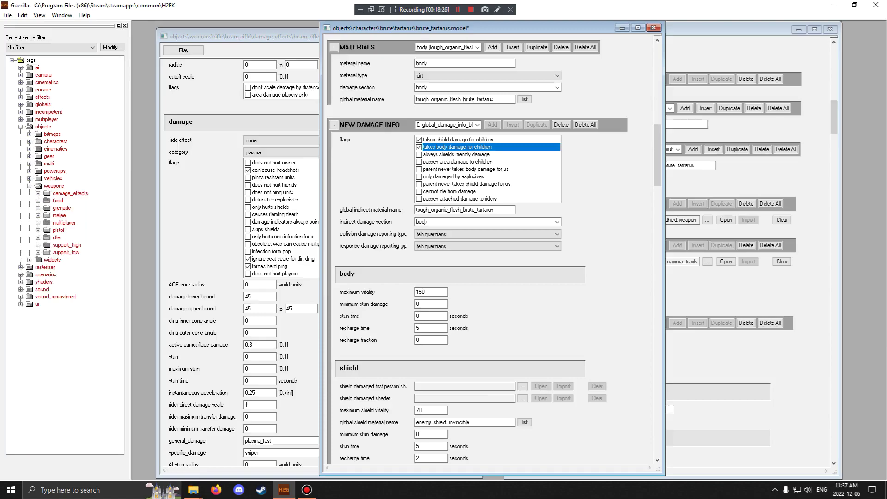
pyautogui.click(38, 215)
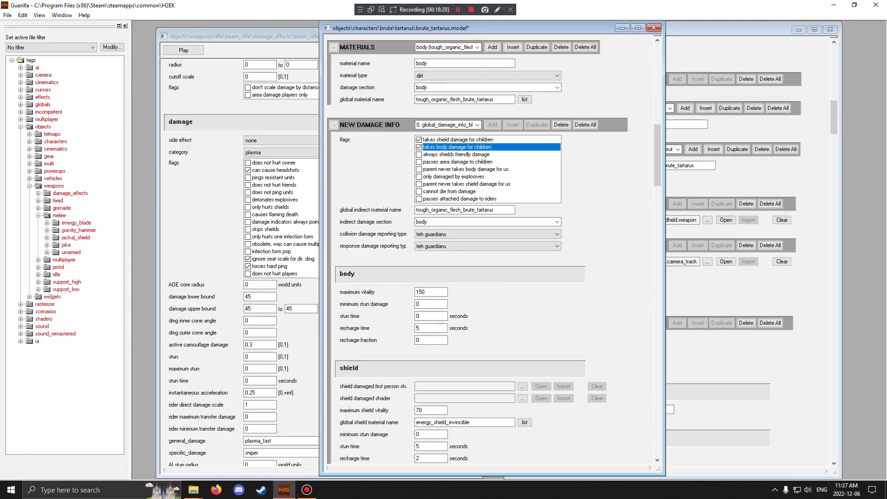
pyautogui.click(47, 231)
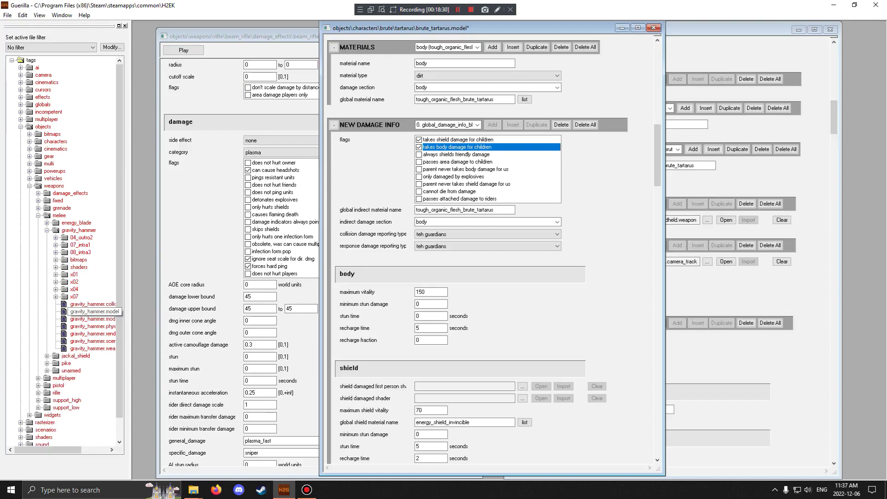
pyautogui.doubleClick(92, 312)
pyautogui.moveTo(370, 150); pyautogui.dragTo(572, 46)
pyautogui.moveTo(638, 375); pyautogui.dragTo(638, 478)
pyautogui.moveTo(809, 117); pyautogui.dragTo(808, 206)
# Check the gravity hammer's materials list and the global material name of hard_metal_thick_cov, and close gravity_hammer.model
pyautogui.click(628, 62)
pyautogui.click(622, 68)
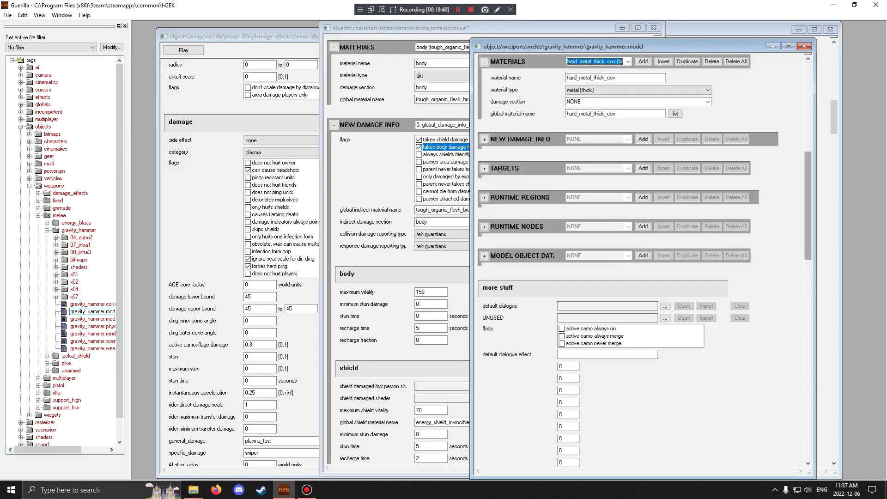
pyautogui.moveTo(808, 205); pyautogui.dragTo(808, 117)
pyautogui.scroll(-10, 645, 259)
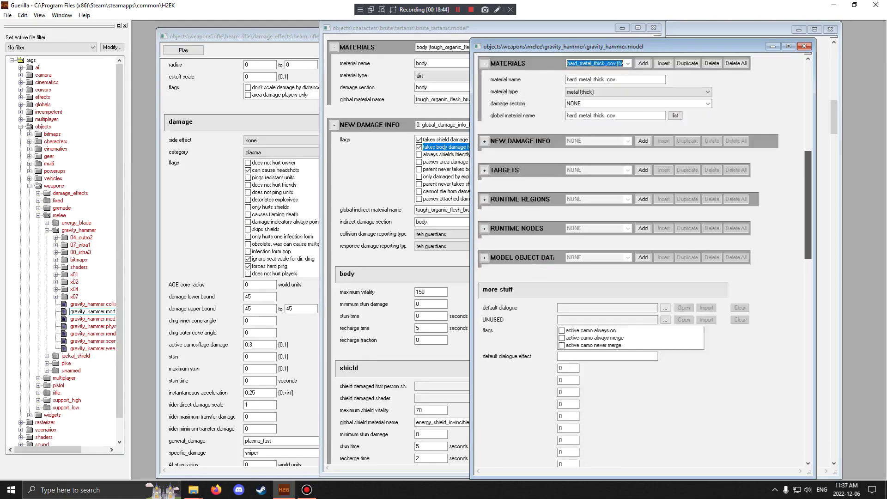
pyautogui.click(627, 64)
pyautogui.click(626, 66)
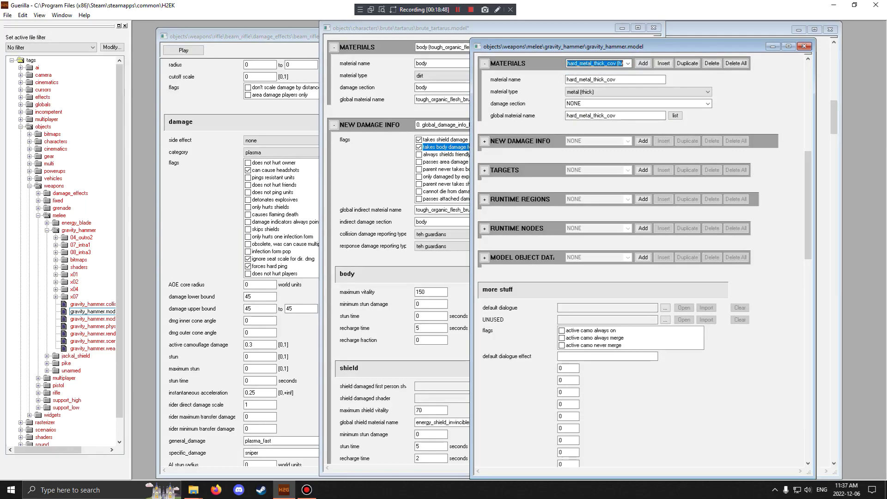
pyautogui.click(627, 64)
pyautogui.click(627, 64)
pyautogui.click(628, 64)
pyautogui.click(628, 63)
pyautogui.click(805, 47)
# In globals.globals, compare the damage multiplier of the hard_metal_thick armor modifier between the sniper and plasma_fast damage groups
pyautogui.click(758, 63)
pyautogui.click(670, 109)
pyautogui.click(640, 138)
pyautogui.click(678, 149)
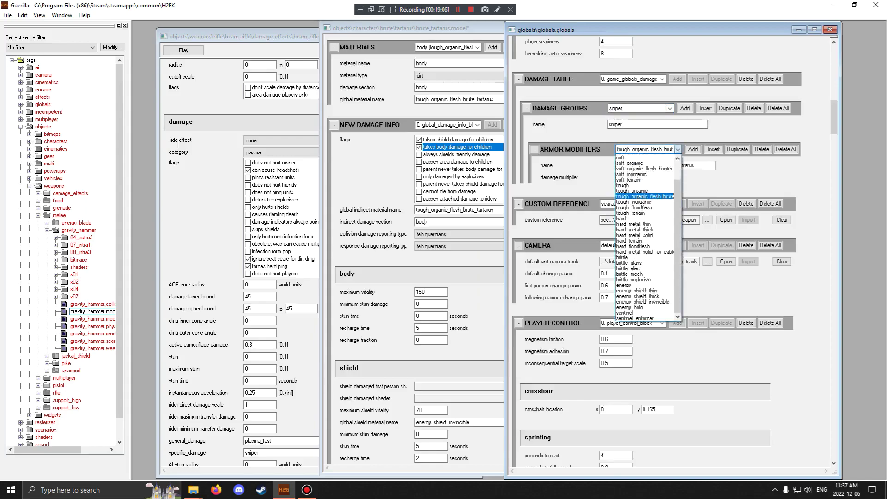
pyautogui.click(645, 230)
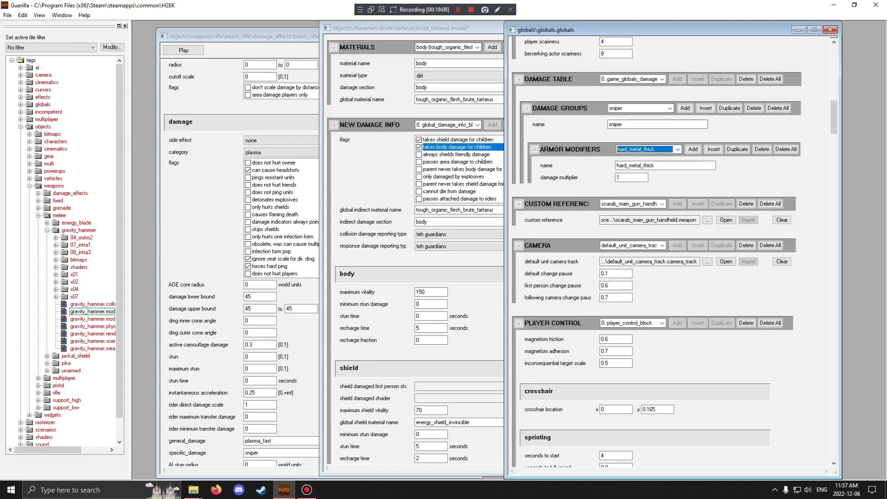
pyautogui.click(670, 109)
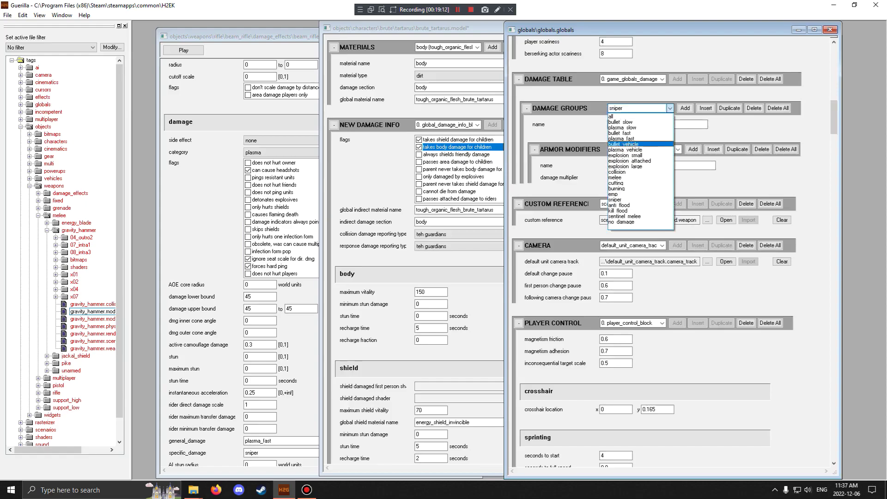
pyautogui.click(638, 139)
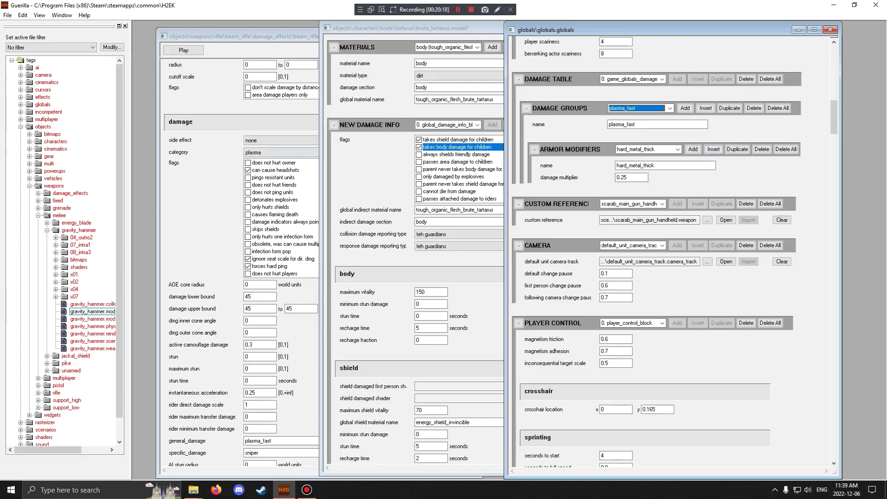
# Collapse the weapons and jackal folders and open objects\characters\masterchief\masterchief.model
pyautogui.click(30, 186)
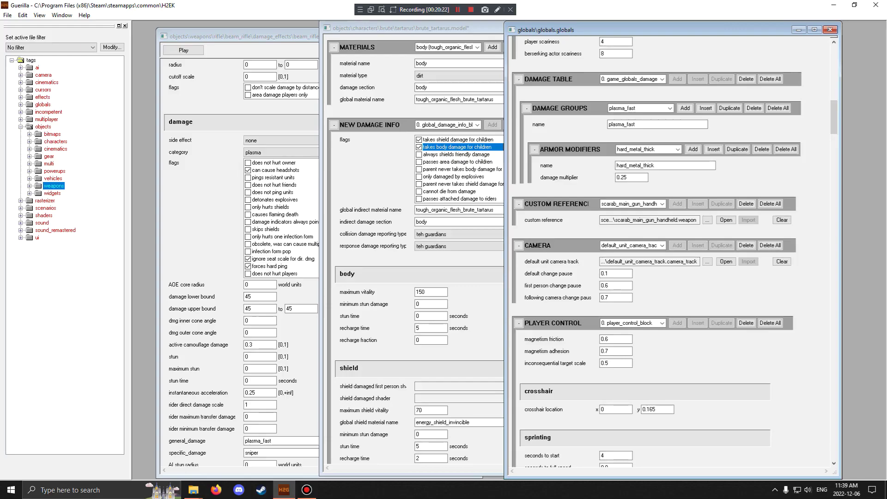
pyautogui.click(20, 126)
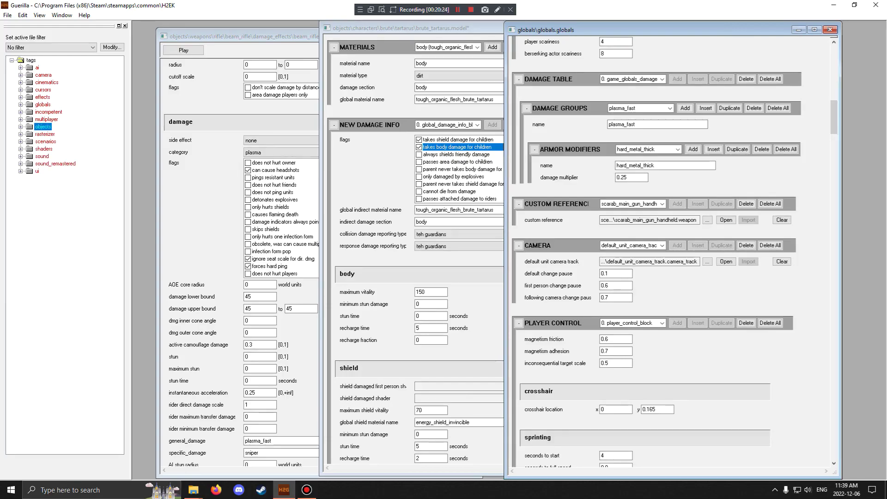
pyautogui.click(21, 126)
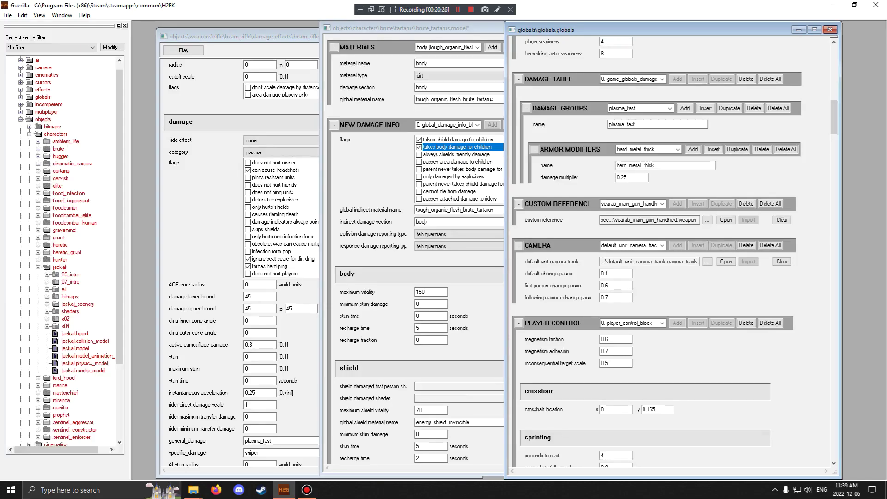
pyautogui.click(38, 267)
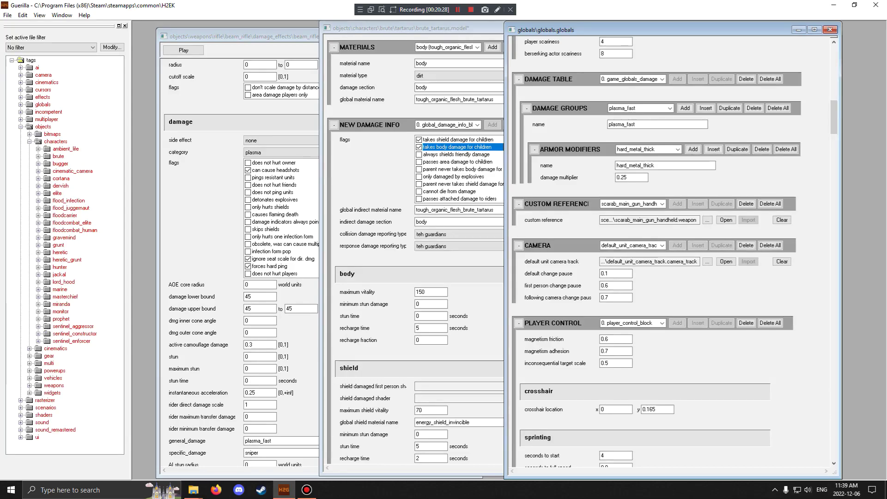
pyautogui.click(38, 297)
pyautogui.doubleClick(81, 401)
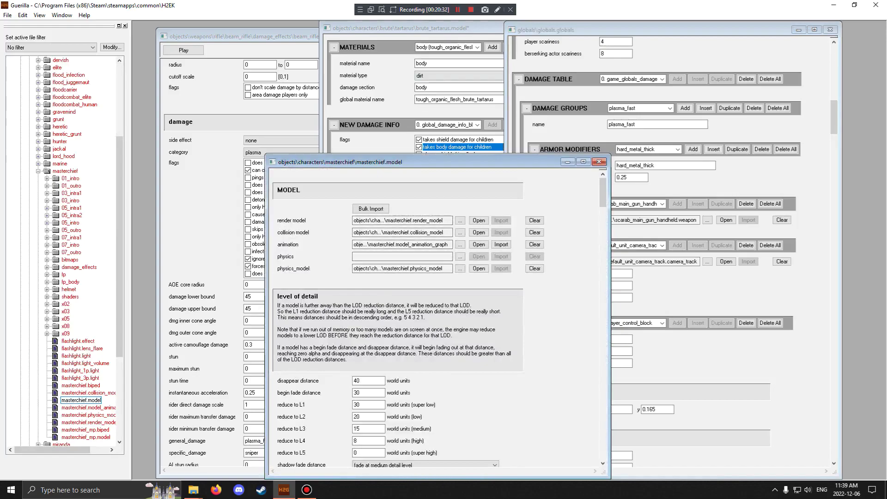
# Close brute_tartarus.model and answer its save prompt
pyautogui.click(463, 28)
pyautogui.click(655, 28)
pyautogui.click(463, 263)
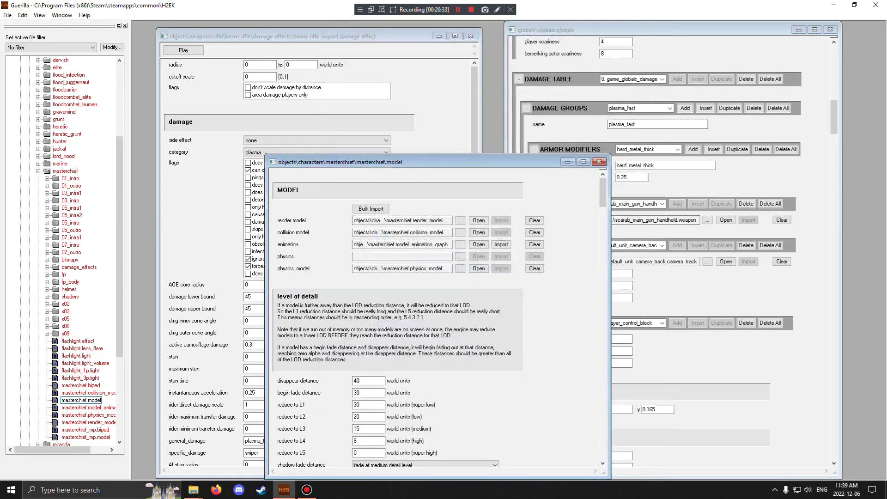
# Reposition and lengthen the masterchief.model window and examine the head entry in its materials
pyautogui.moveTo(453, 161); pyautogui.dragTo(518, 34)
pyautogui.moveTo(508, 351); pyautogui.dragTo(508, 478)
pyautogui.scroll(-12, 501, 254)
pyautogui.moveTo(668, 158); pyautogui.dragTo(667, 158)
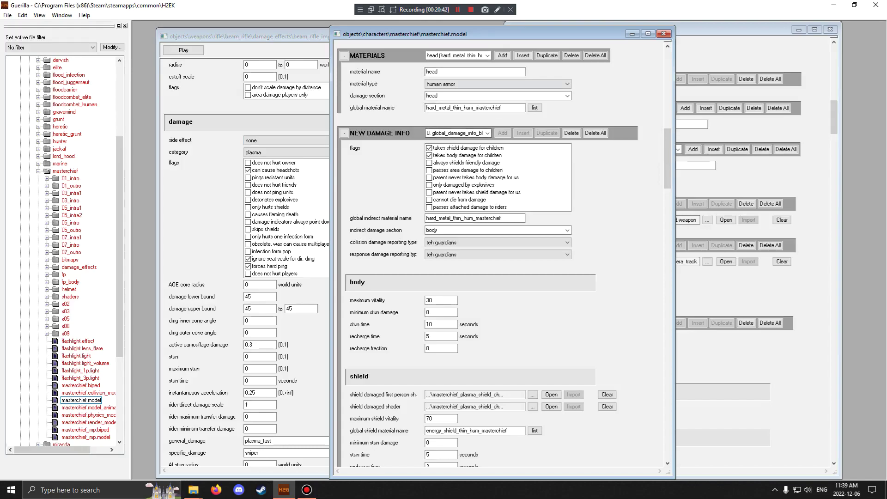
pyautogui.click(488, 56)
pyautogui.click(458, 70)
pyautogui.press('Up')
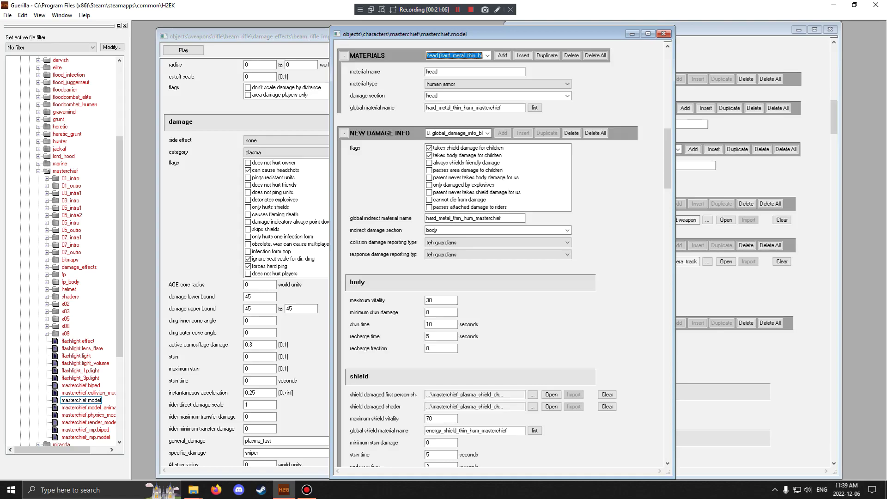
# In globals.globals, check the plasma_slow damage group's multiplier for hard_metal_thin armor, and close masterchief.model
pyautogui.click(715, 59)
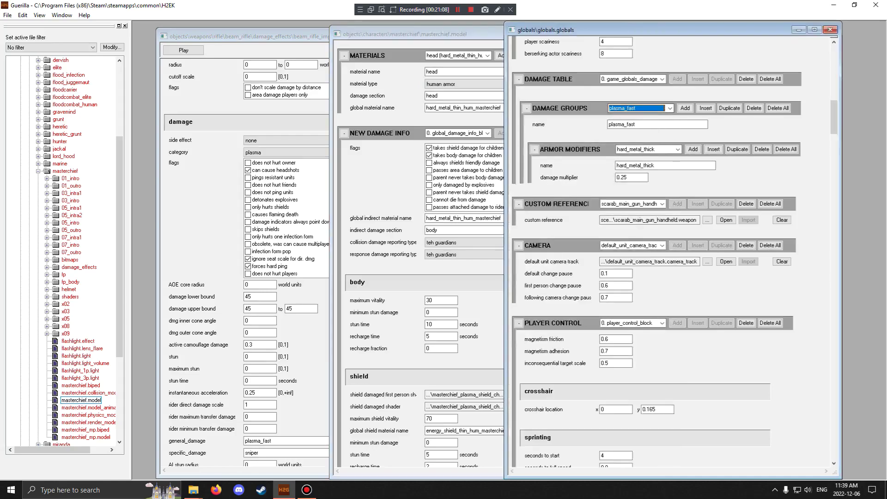
pyautogui.click(647, 109)
pyautogui.click(635, 121)
pyautogui.scroll(-2, 640, 109)
pyautogui.click(648, 149)
pyautogui.click(645, 224)
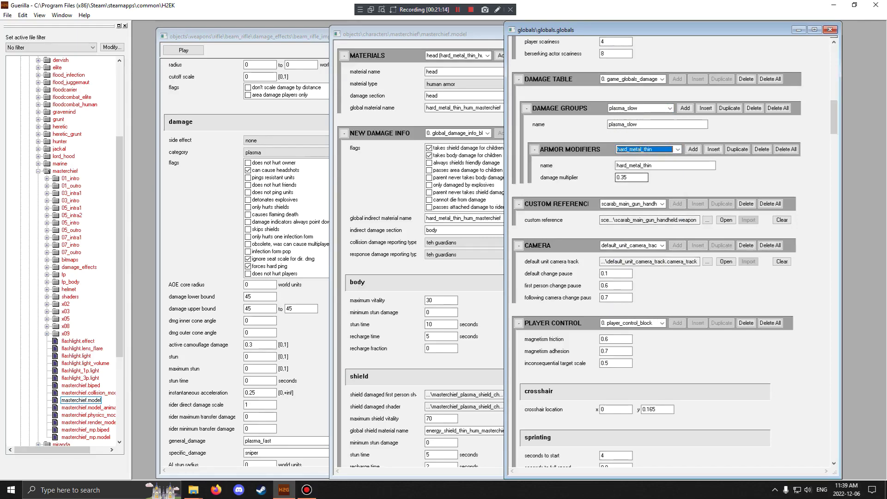
pyautogui.click(631, 177)
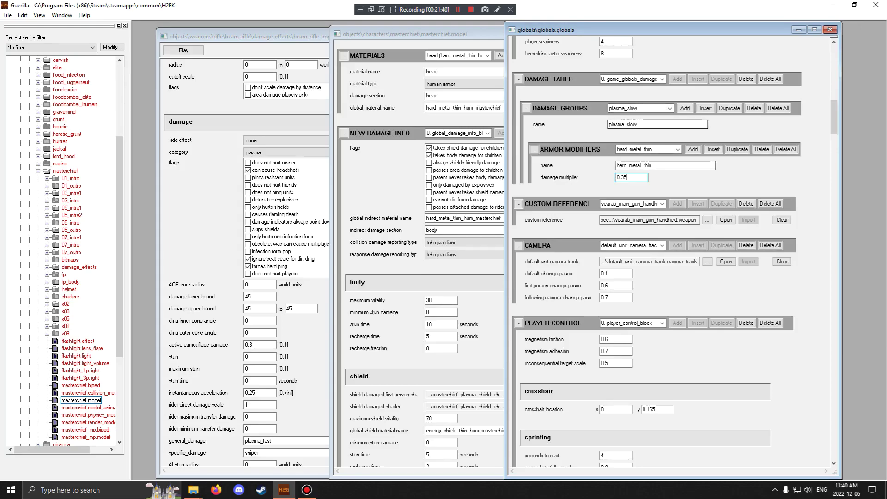
pyautogui.click(405, 34)
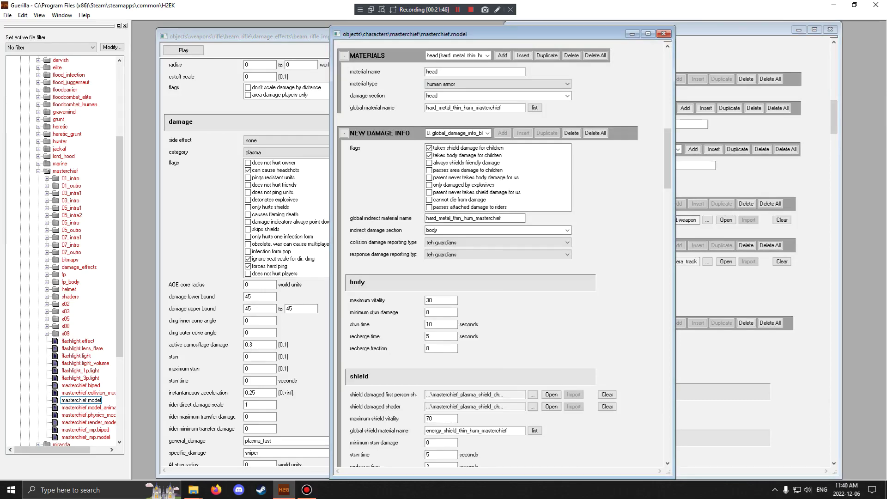
pyautogui.click(663, 34)
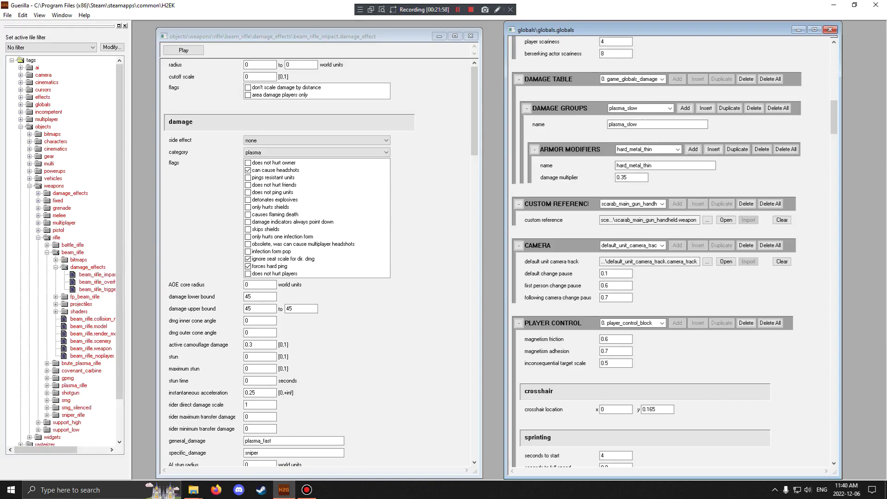
# Open weapons\rifle\beam_rifle\beam_rifle.model, check the material name and global material name in its materials, and close it
pyautogui.doubleClick(88, 326)
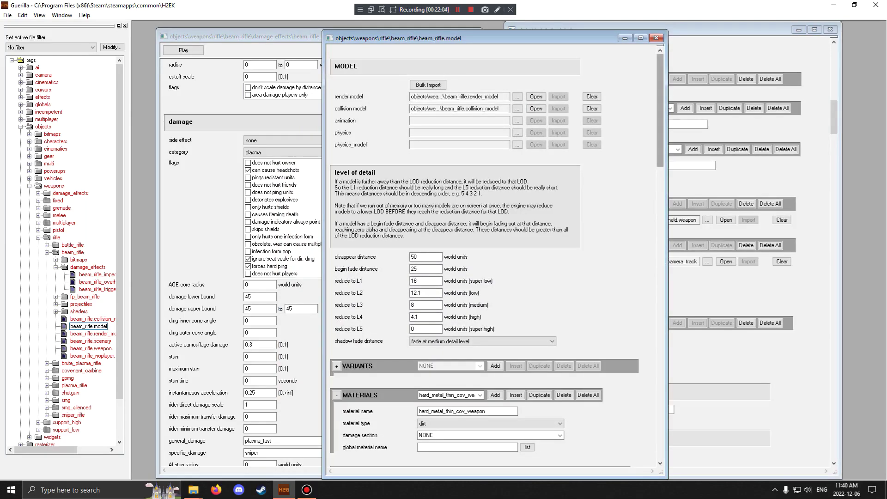
pyautogui.scroll(-4, 495, 259)
pyautogui.scroll(-1, 481, 194)
pyautogui.click(480, 161)
pyautogui.click(481, 161)
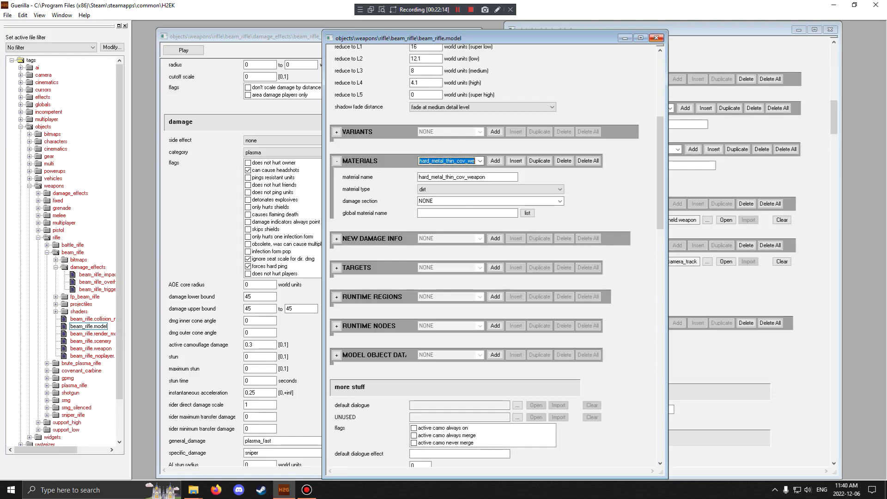
pyautogui.click(657, 38)
# Find the materials block in globals.globals and check the Expert Mode setting
pyautogui.moveTo(834, 117); pyautogui.dragTo(834, 430)
pyautogui.scroll(10, 670, 250)
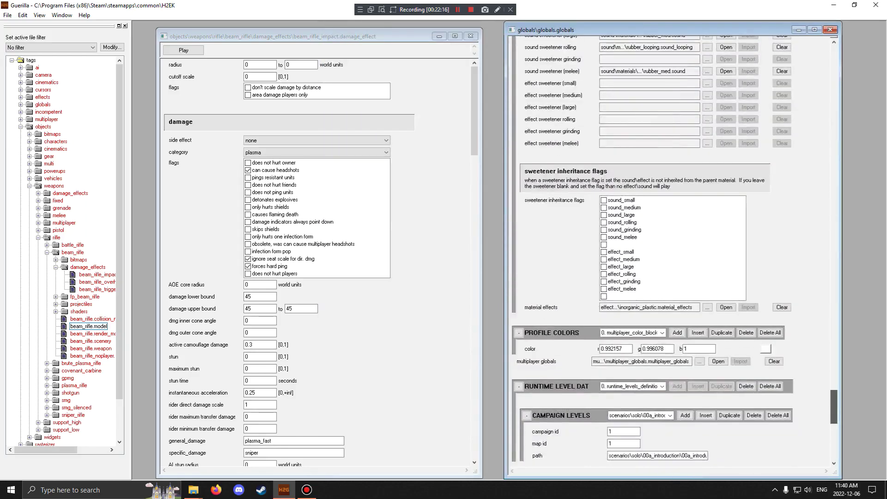
pyautogui.scroll(3, 670, 250)
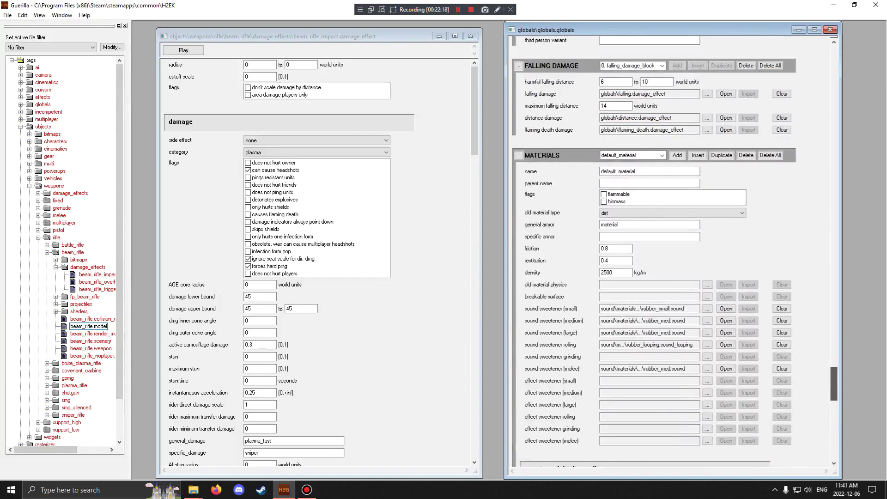
pyautogui.click(22, 15)
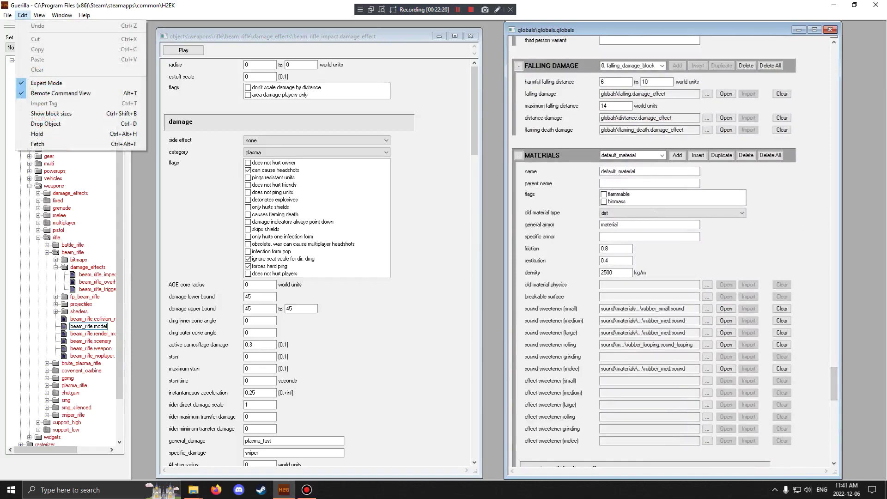
pyautogui.click(46, 83)
pyautogui.moveTo(835, 342); pyautogui.dragTo(834, 392)
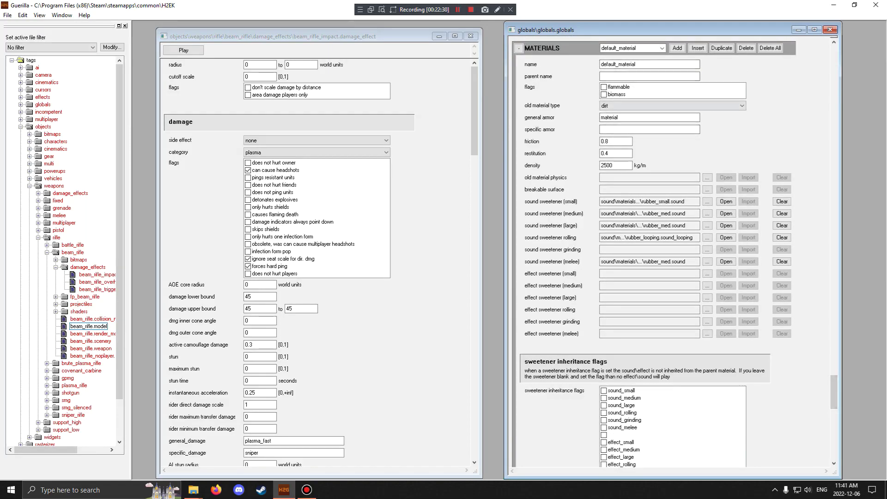
# Display the hard_metal_thin material in the materials block of globals.globals
pyautogui.click(662, 48)
pyautogui.click(662, 48)
pyautogui.click(663, 48)
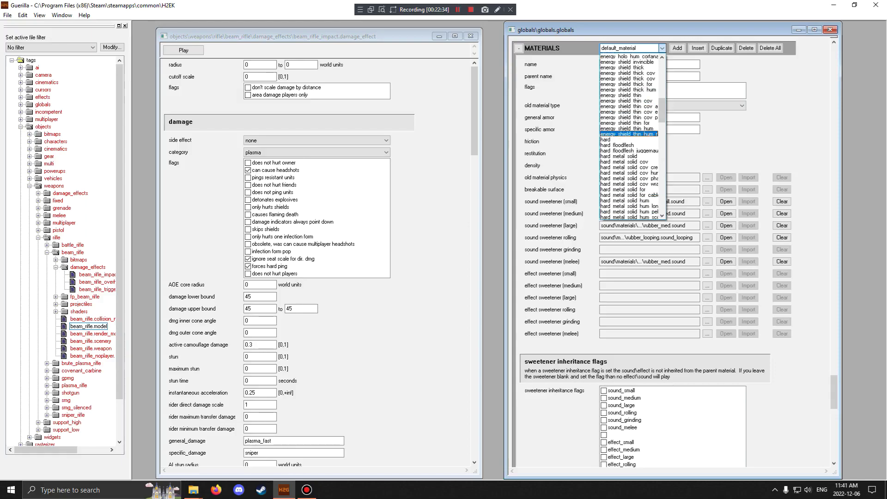
pyautogui.scroll(-9, 630, 139)
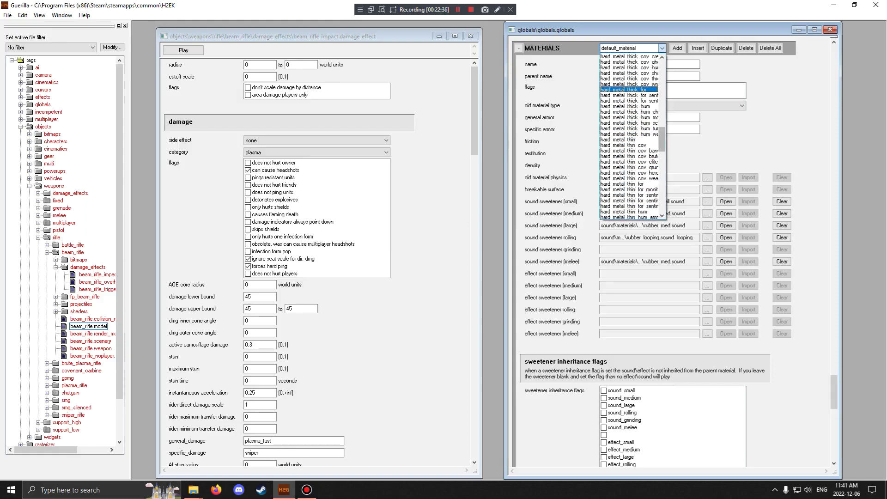
pyautogui.scroll(3, 631, 136)
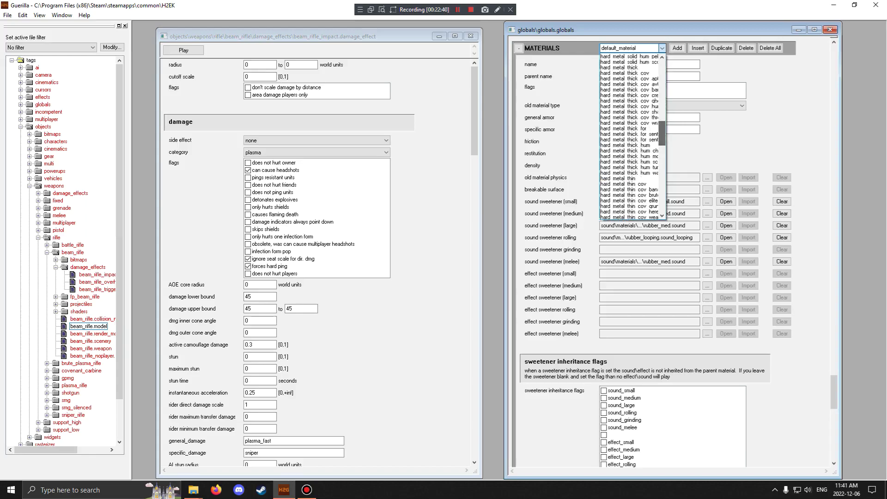
pyautogui.click(630, 178)
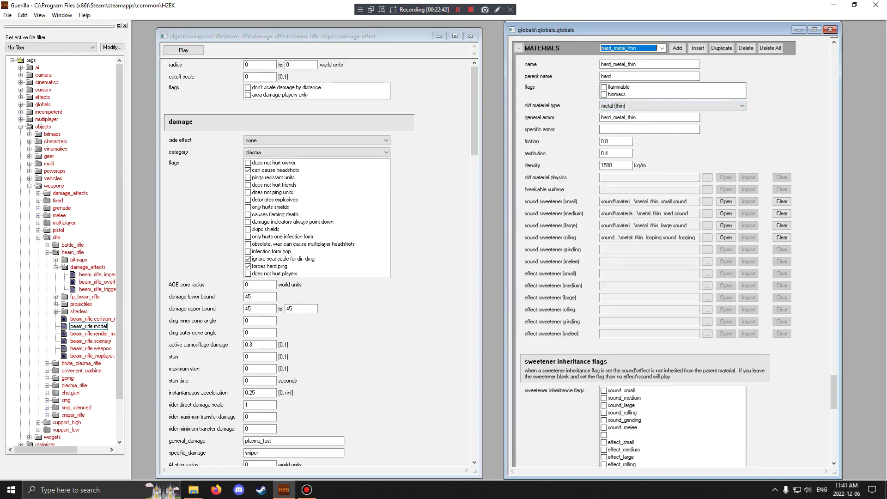
# Go through the globals materials from hard_metal_thin to hard_metal_thin_hum_ammo, comparing their parent names and general armor
pyautogui.click(662, 48)
pyautogui.click(662, 48)
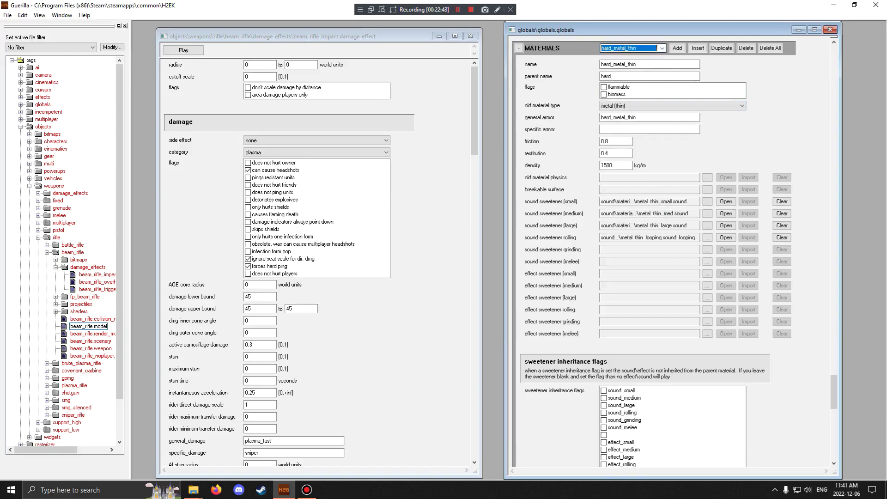
pyautogui.press('Down')
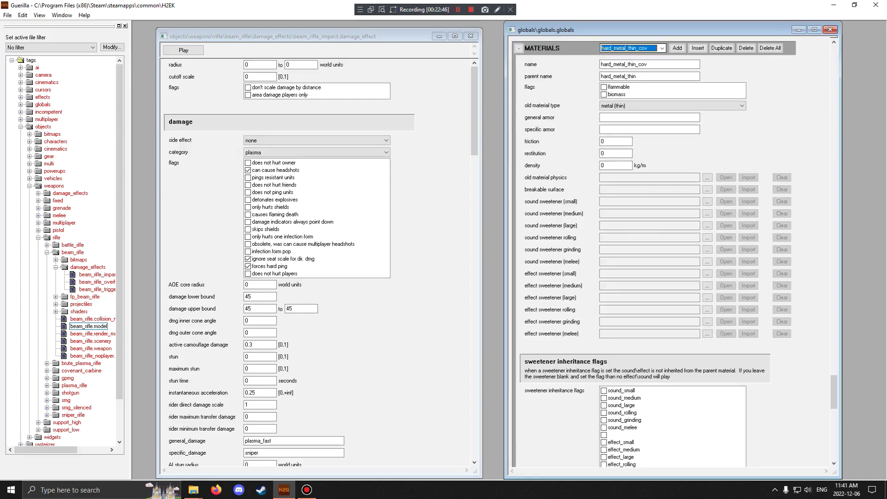
pyautogui.press('Up')
pyautogui.press('Down')
pyautogui.press('Down')
pyautogui.press('Down')
pyautogui.press('Down')
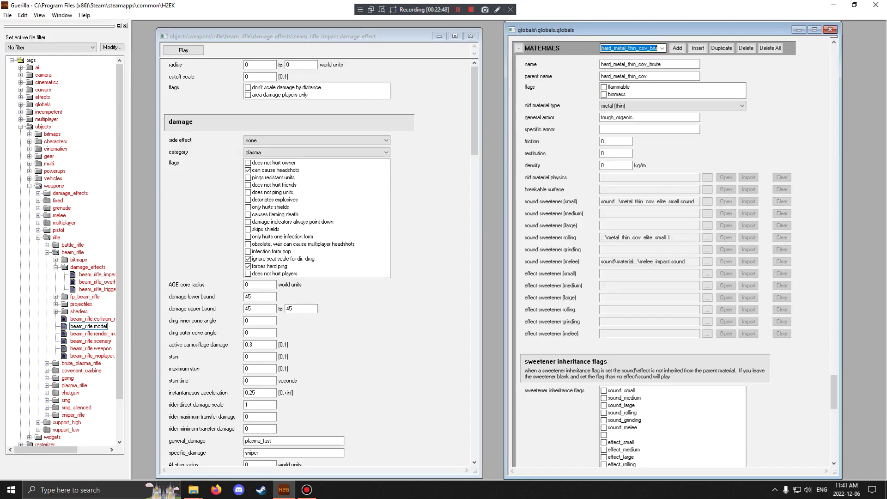
pyautogui.press('Down')
pyautogui.press('Down')
pyautogui.press('Down')
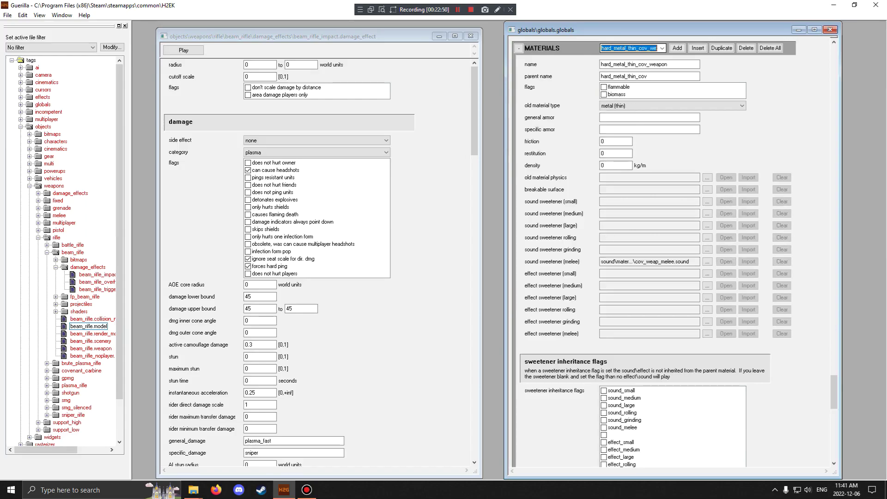
pyautogui.press('Down')
pyautogui.press('Down')
pyautogui.press('Down')
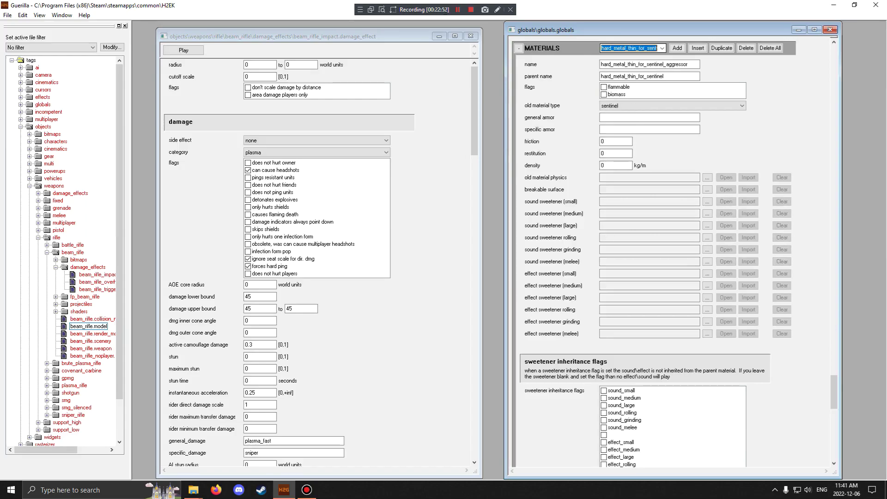
pyautogui.press('Down')
pyautogui.press('Down')
pyautogui.press('Down')
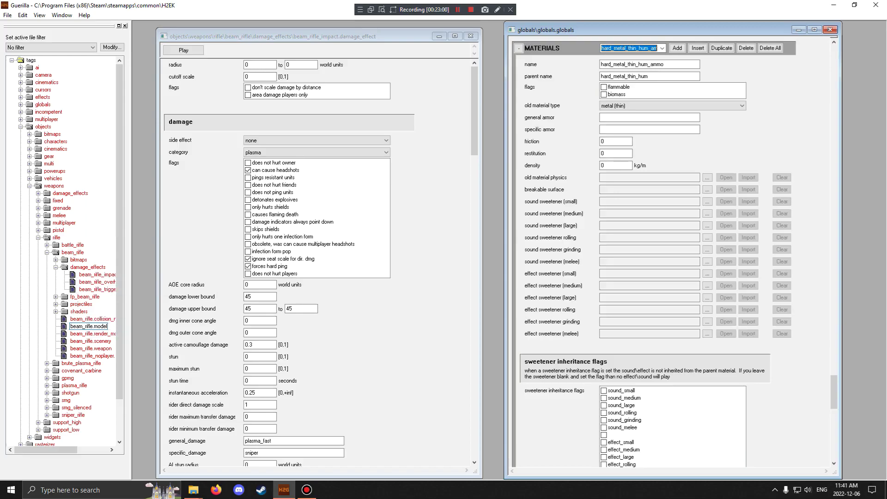
# Collapse the beam_rifle folder and open weapons\rifle\covenant_carbine\covenant_carbine.model
pyautogui.click(38, 238)
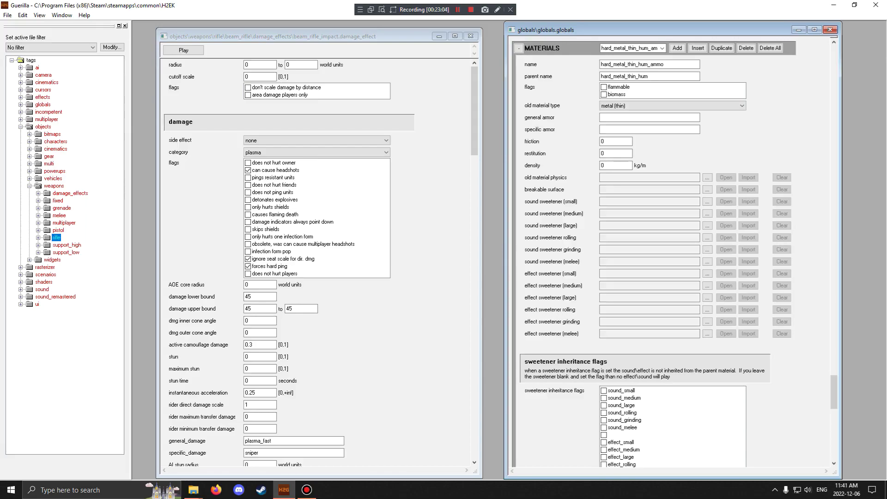
pyautogui.click(38, 238)
pyautogui.click(47, 252)
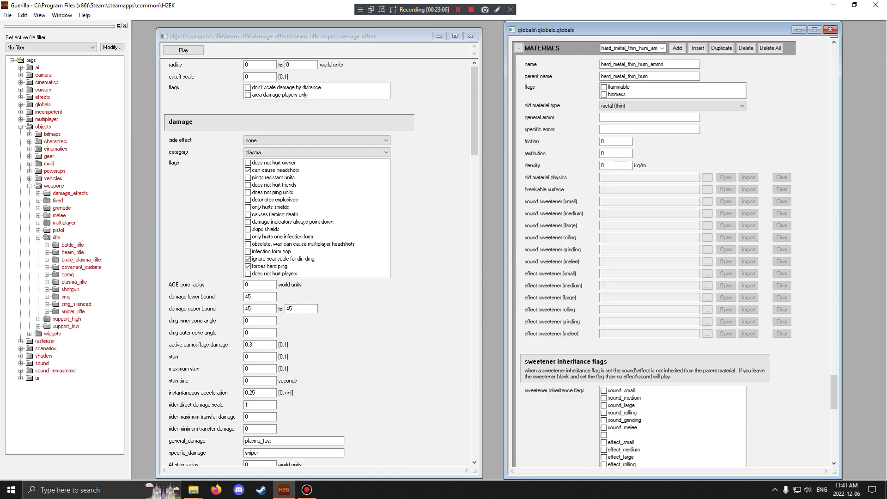
pyautogui.click(47, 267)
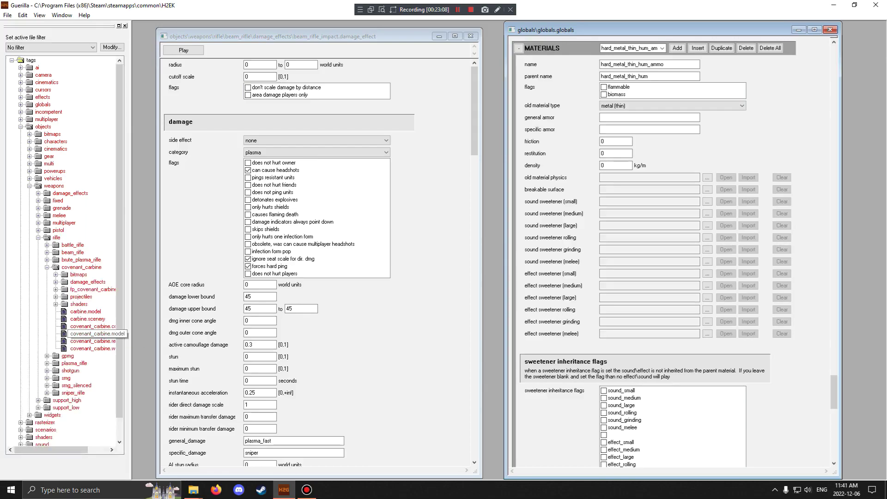
pyautogui.doubleClick(92, 333)
# Check the carbine model's materials list and damage section options, look through the remaining fields, and close covenant_carbine.model
pyautogui.moveTo(471, 111); pyautogui.dragTo(470, 147)
pyautogui.click(291, 253)
pyautogui.click(291, 252)
pyautogui.click(370, 292)
pyautogui.click(370, 292)
pyautogui.hotkey('alt', 'Down')
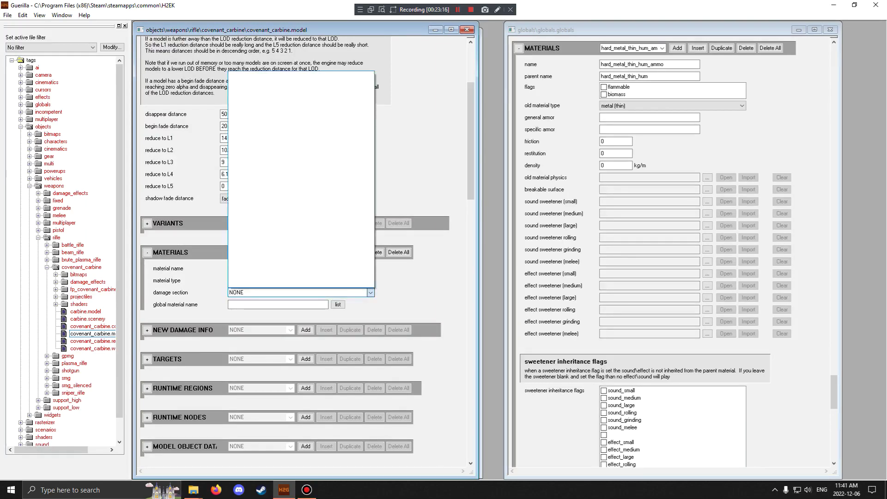
pyautogui.click(371, 293)
pyautogui.moveTo(470, 139); pyautogui.dragTo(471, 169)
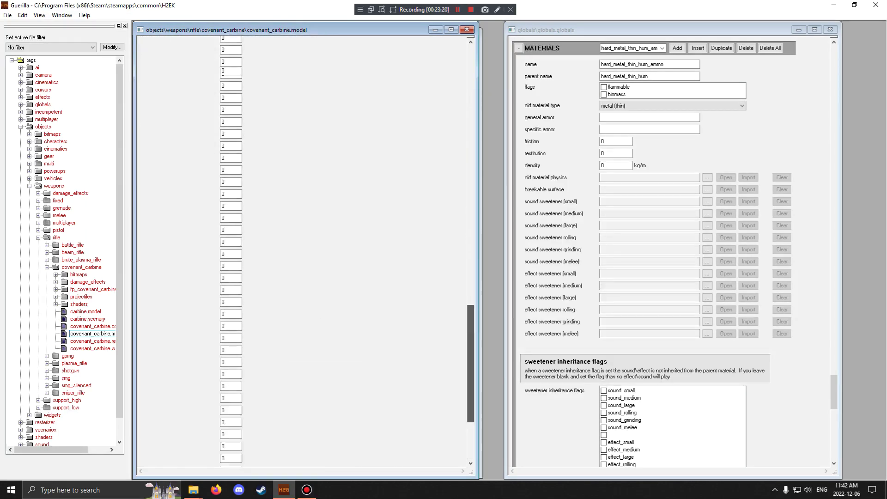
pyautogui.click(467, 29)
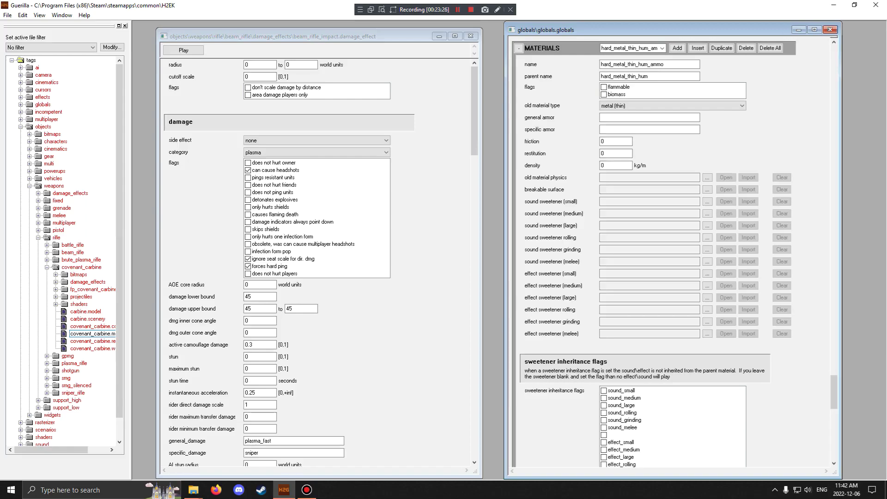
# Close beam_rifle_impact.damage_effect and globals.globals
pyautogui.click(475, 110)
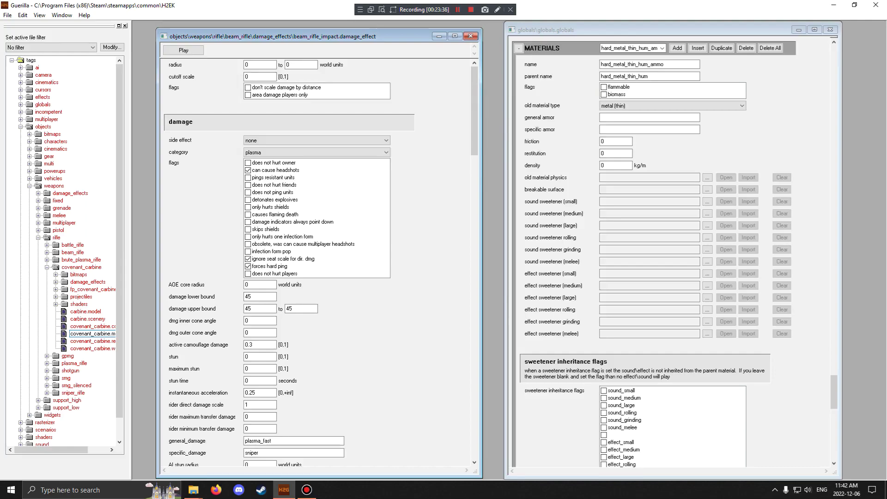
pyautogui.click(470, 36)
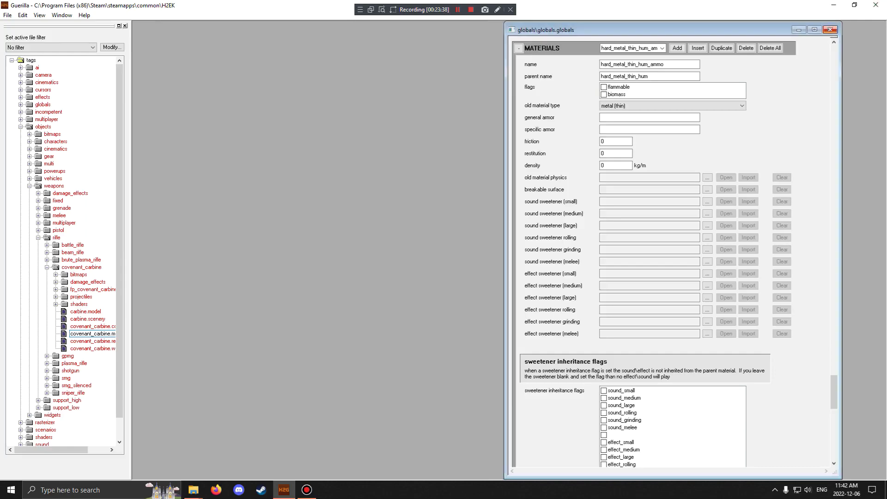
pyautogui.click(830, 29)
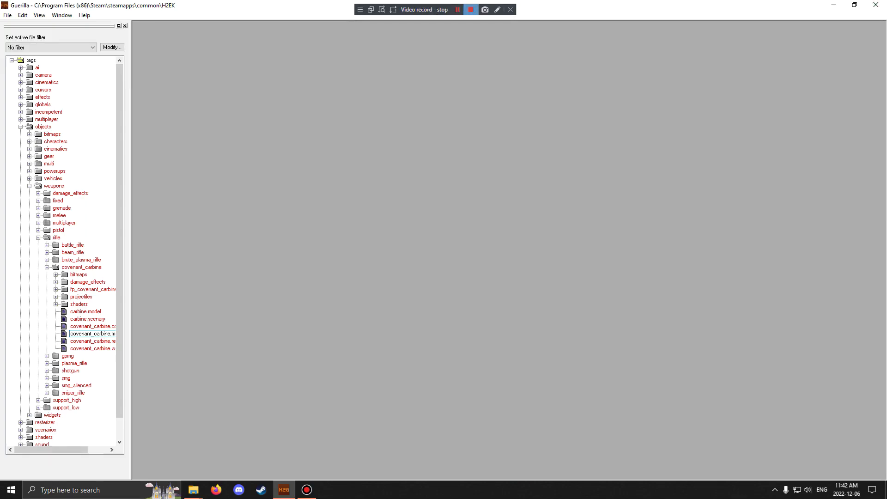